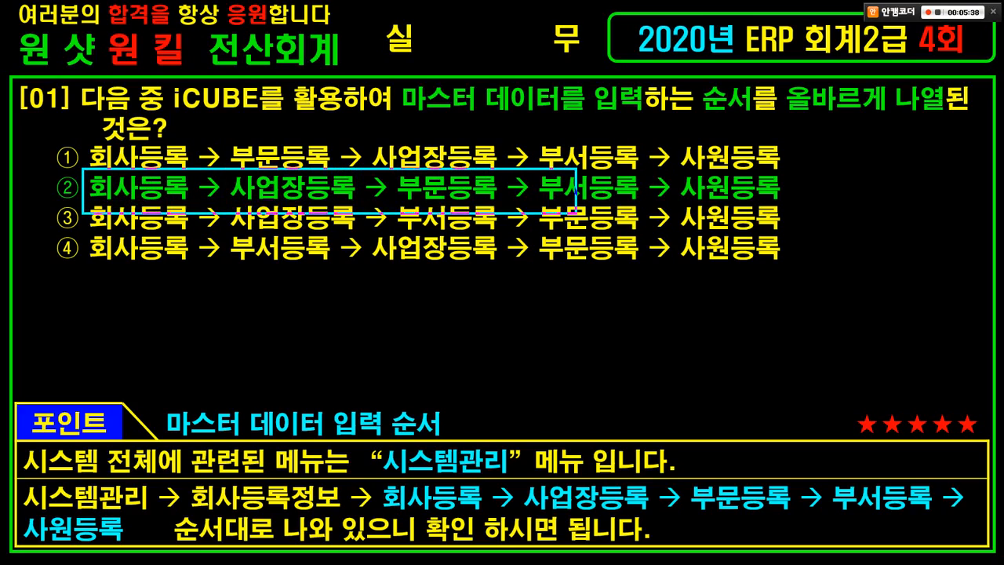
# Step: Switch to iCUBE 핵심ERP and mark the order of the registration menus under 회사등록정보 with a red downward arrow and underlines
pyautogui.press('Escape')
pyautogui.hotkey('alt', 'Tab')
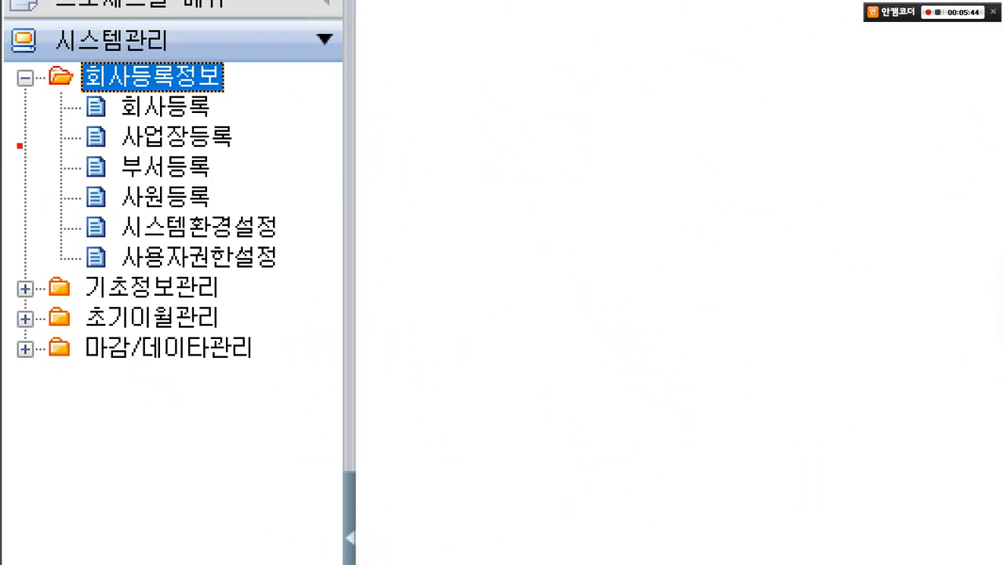
pyautogui.moveTo(260, 253)
pyautogui.mouseDown()
pyautogui.moveTo(268, 81)
pyautogui.moveTo(259, 80)
pyautogui.mouseUp()
pyautogui.moveTo(49, 118); pyautogui.dragTo(247, 116)
pyautogui.moveTo(17, 157)
pyautogui.mouseDown()
pyautogui.moveTo(233, 145)
pyautogui.moveTo(245, 155)
pyautogui.mouseUp()
pyautogui.moveTo(16, 187); pyautogui.dragTo(219, 186)
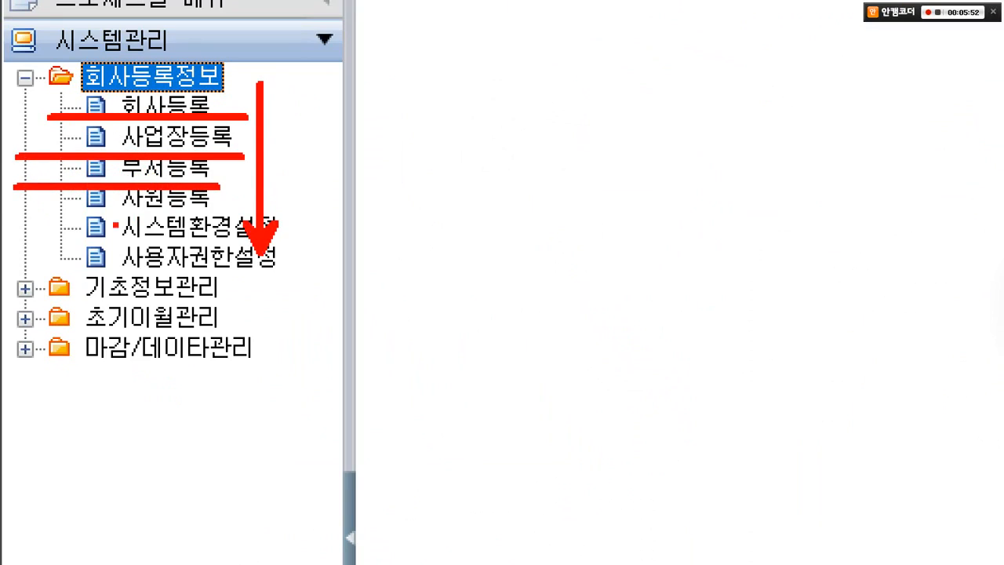
pyautogui.moveTo(8, 208); pyautogui.dragTo(221, 207)
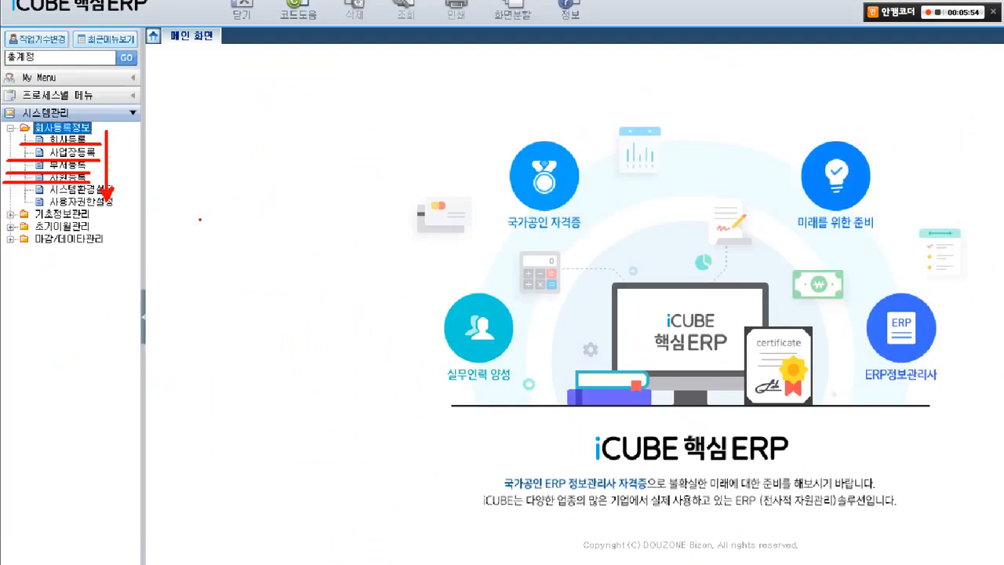
# Step: Return to the quiz slideshow, clear the pen marks from question 01 and advance to question 02
pyautogui.hotkey('alt', 'Tab')
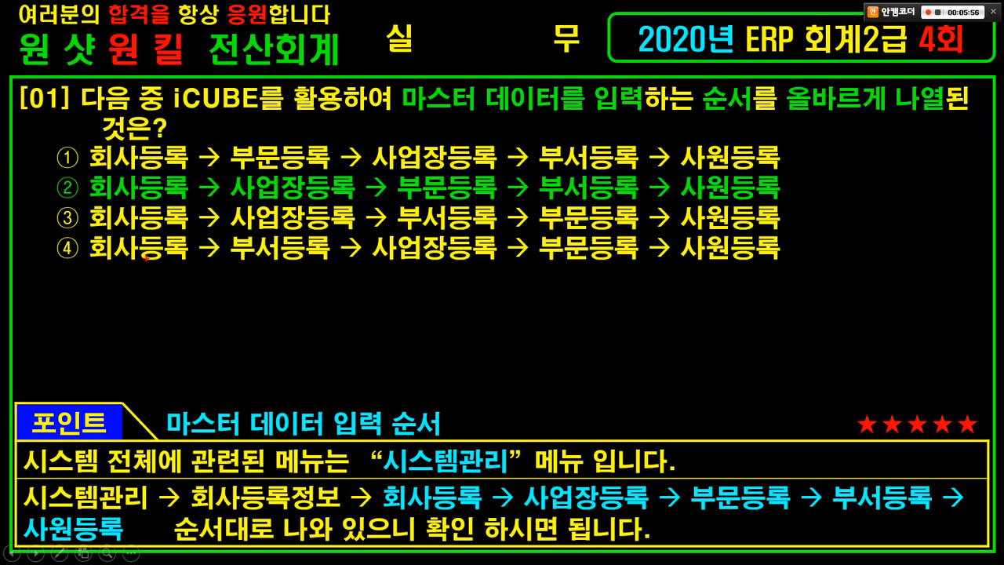
pyautogui.moveTo(59, 172)
pyautogui.mouseDown()
pyautogui.moveTo(70, 181)
pyautogui.moveTo(86, 155)
pyautogui.mouseUp()
pyautogui.press('e')
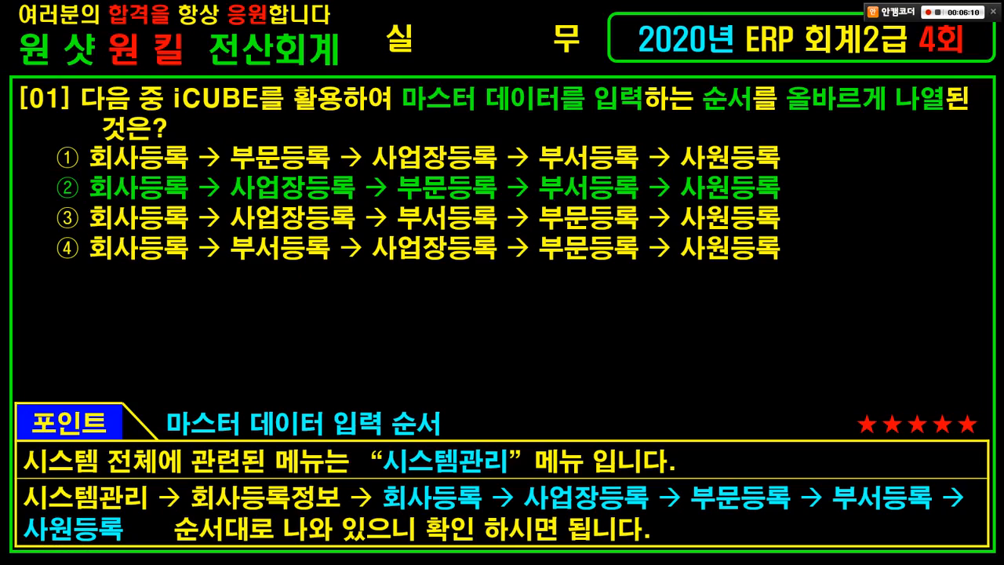
pyautogui.press('Right')
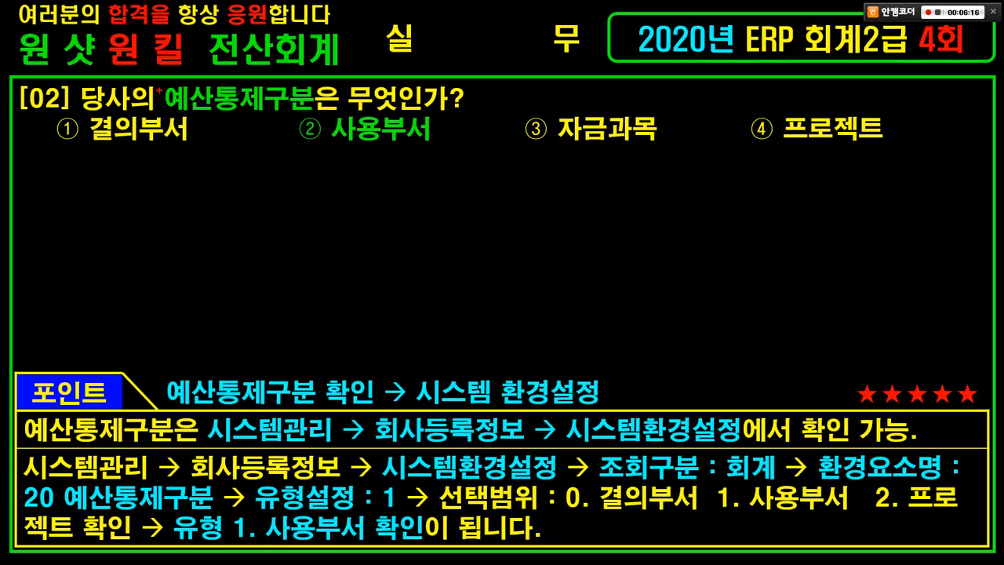
# Step: Mark 예산통제구분 in question 02 and the 시스템관리 → 회사등록정보 → 시스템환경설정 path in its hint with red boxes and underlines
pyautogui.moveTo(152, 76); pyautogui.dragTo(312, 116)
pyautogui.moveTo(322, 115); pyautogui.dragTo(434, 114)
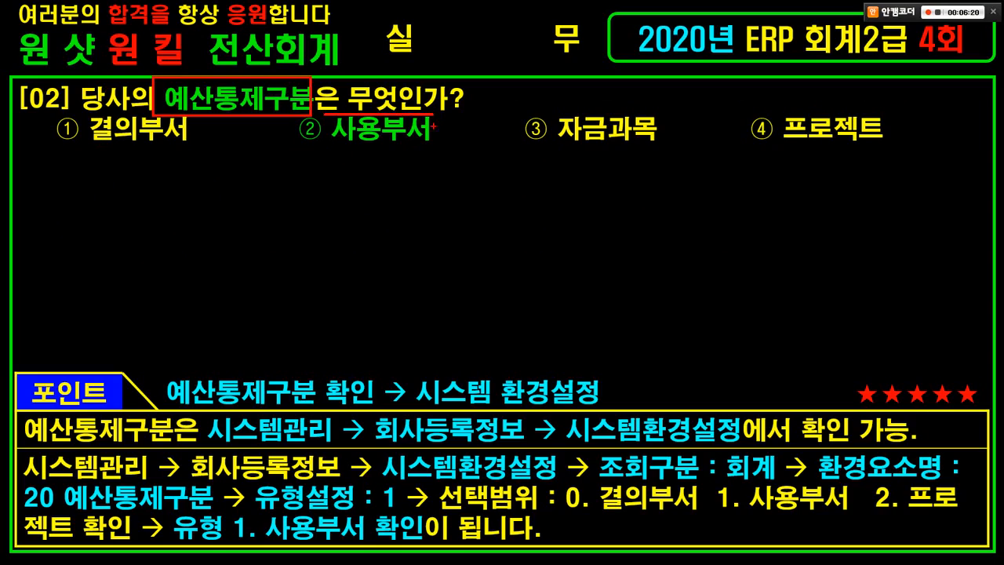
pyautogui.moveTo(168, 367); pyautogui.dragTo(374, 407)
pyautogui.moveTo(411, 365); pyautogui.dragTo(603, 418)
pyautogui.moveTo(365, 373); pyautogui.dragTo(430, 355)
pyautogui.moveTo(222, 443); pyautogui.dragTo(308, 444)
pyautogui.moveTo(372, 447); pyautogui.dragTo(720, 446)
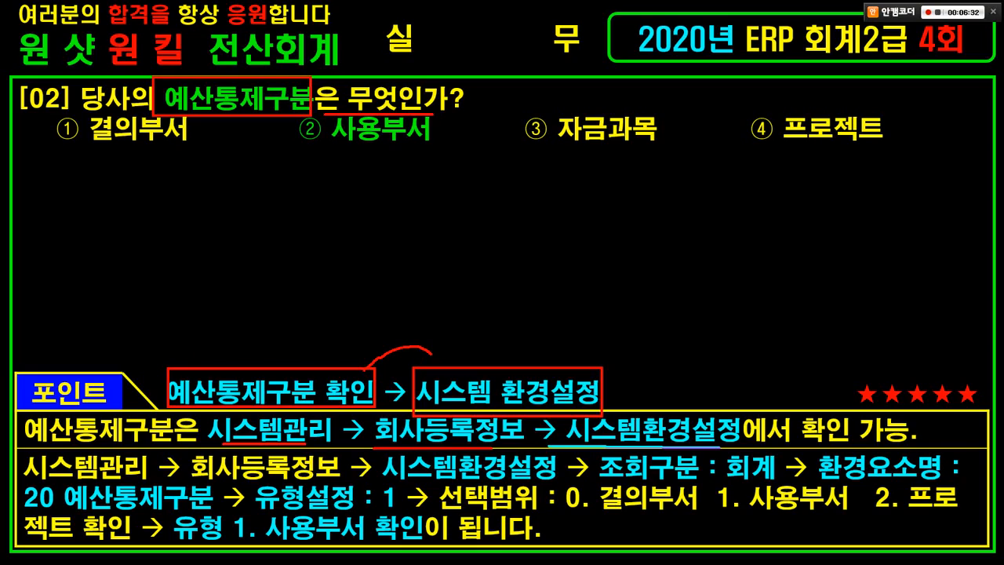
pyautogui.press('Escape')
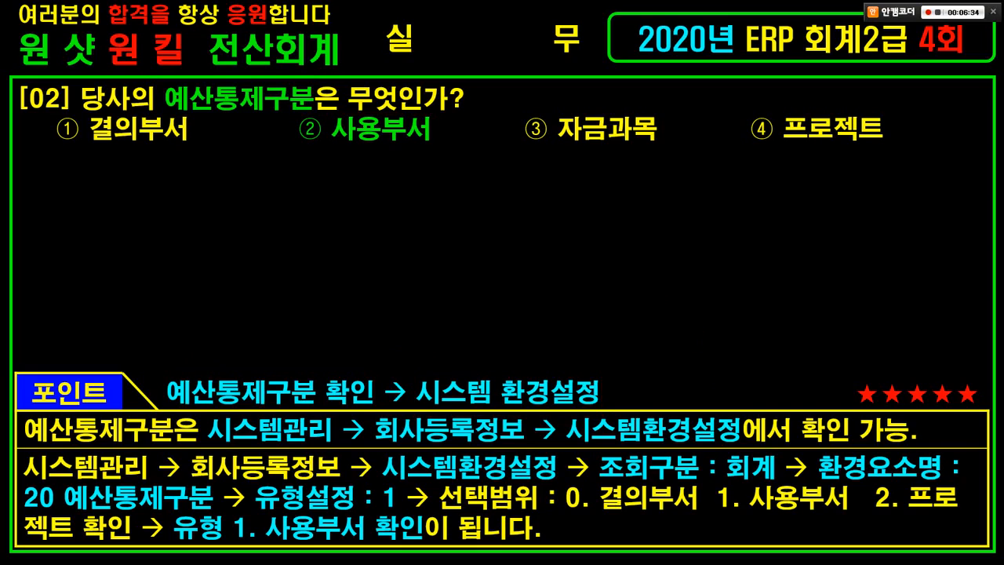
# Step: Switch to iCUBE 핵심ERP and highlight 시스템관리 and the entries under 회사등록정보 in the menu tree in red
pyautogui.hotkey('alt', 'Tab')
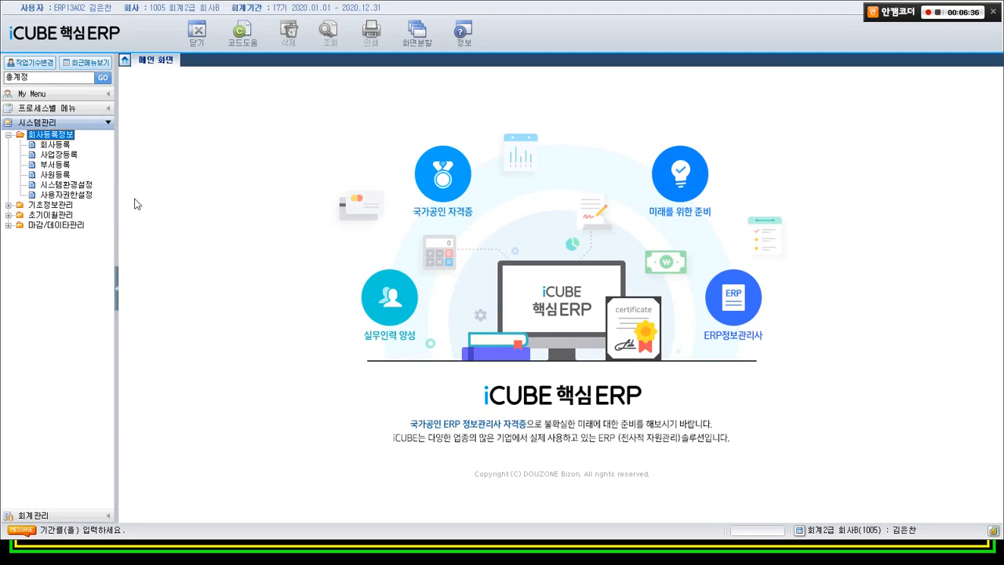
pyautogui.hotkey('ctrl', '1')
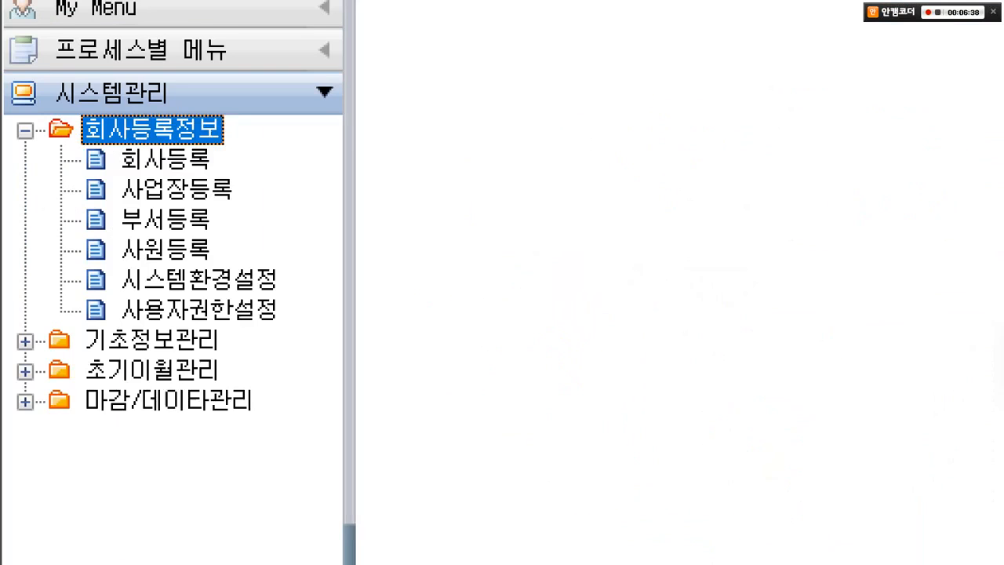
pyautogui.click(2, 127)
pyautogui.moveTo(2, 64)
pyautogui.mouseDown()
pyautogui.moveTo(453, 171)
pyautogui.moveTo(460, 136)
pyautogui.mouseUp()
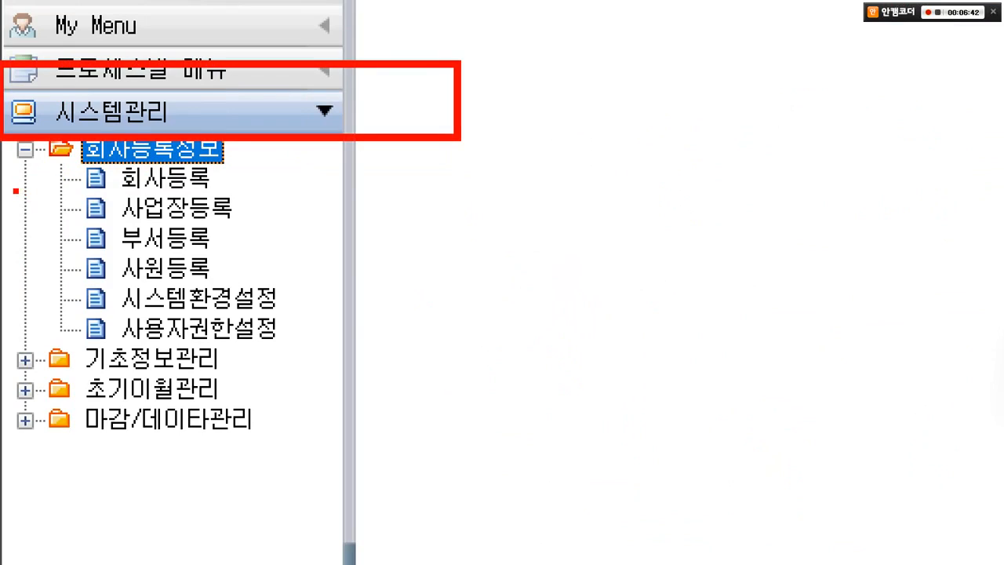
pyautogui.moveTo(2, 165)
pyautogui.mouseDown()
pyautogui.moveTo(264, 178)
pyautogui.moveTo(267, 167)
pyautogui.mouseUp()
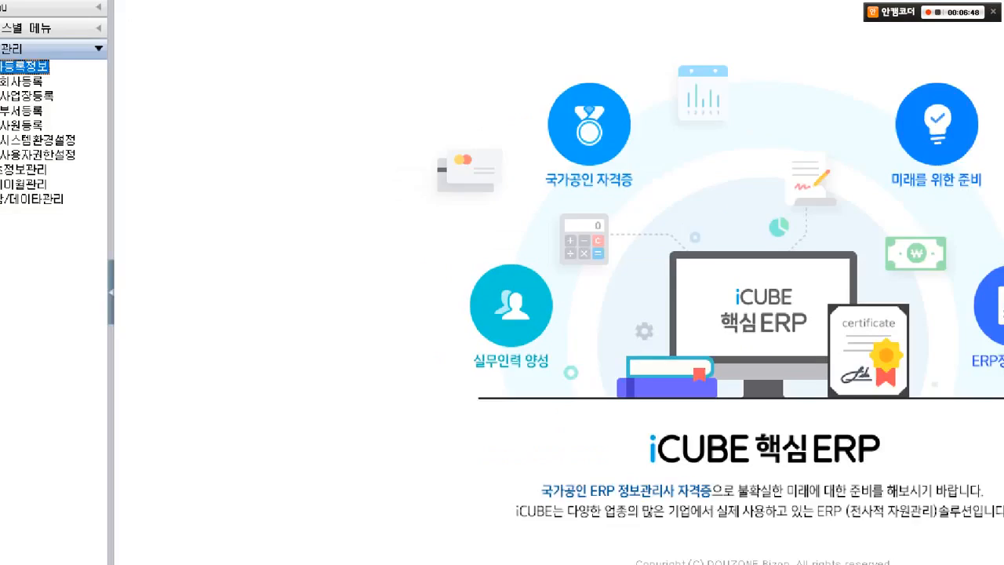
pyautogui.click(22, 98)
pyautogui.moveTo(41, 72); pyautogui.dragTo(318, 137)
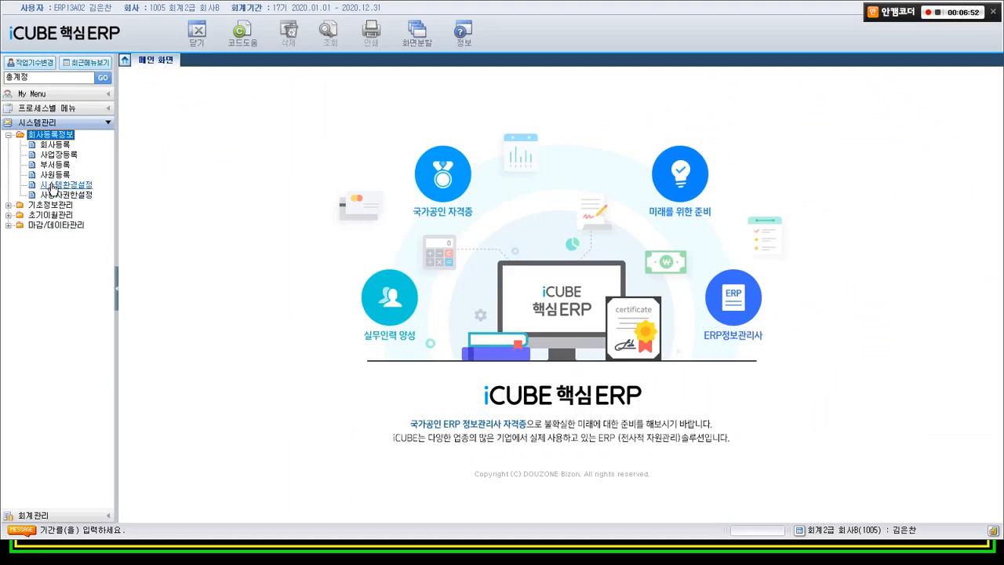
# Step: Open 시스템환경설정 under 회사등록정보 and set 조회구분 to 2. 회계
pyautogui.click(149, 120)
pyautogui.doubleClick(51, 188)
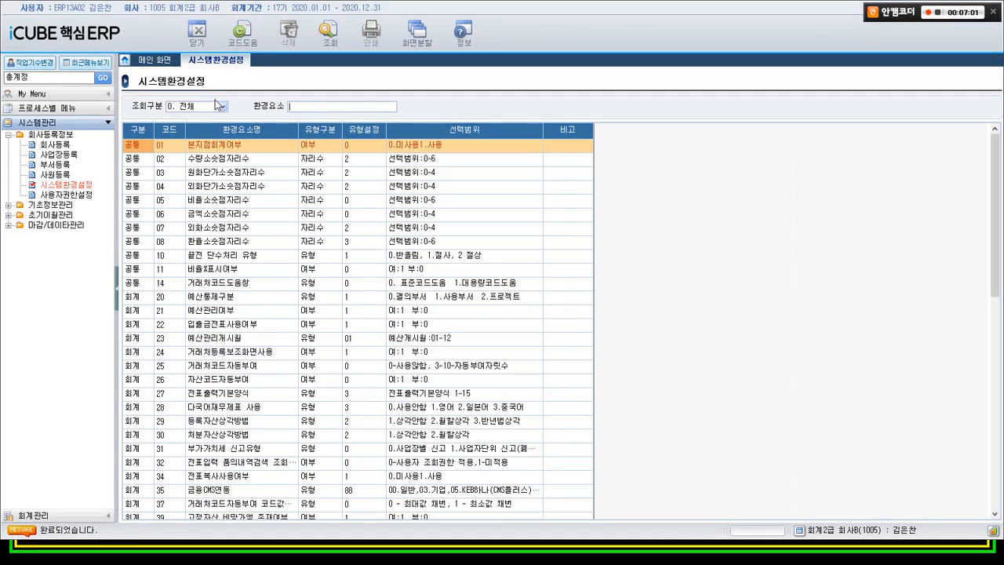
pyautogui.click(275, 157)
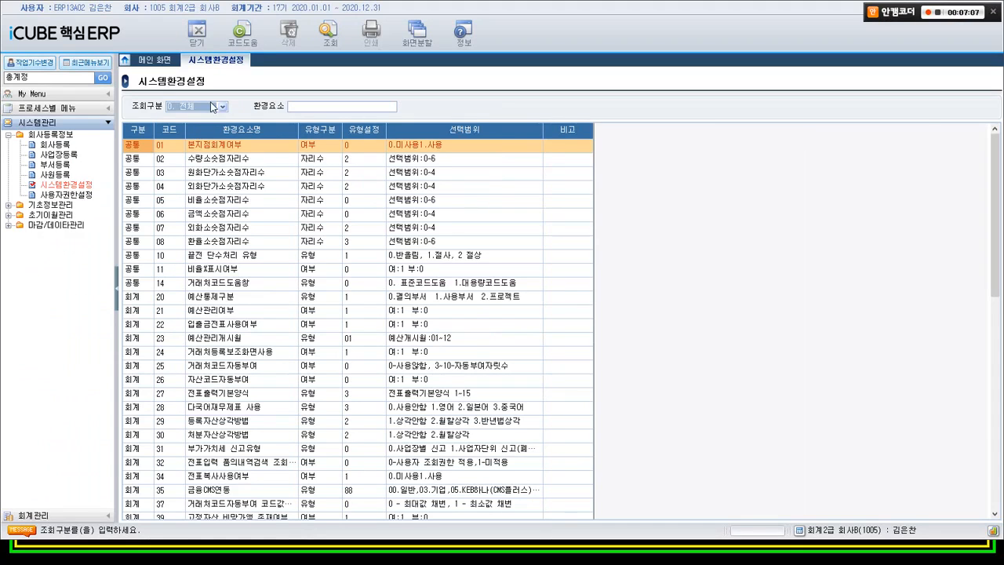
pyautogui.click(242, 48)
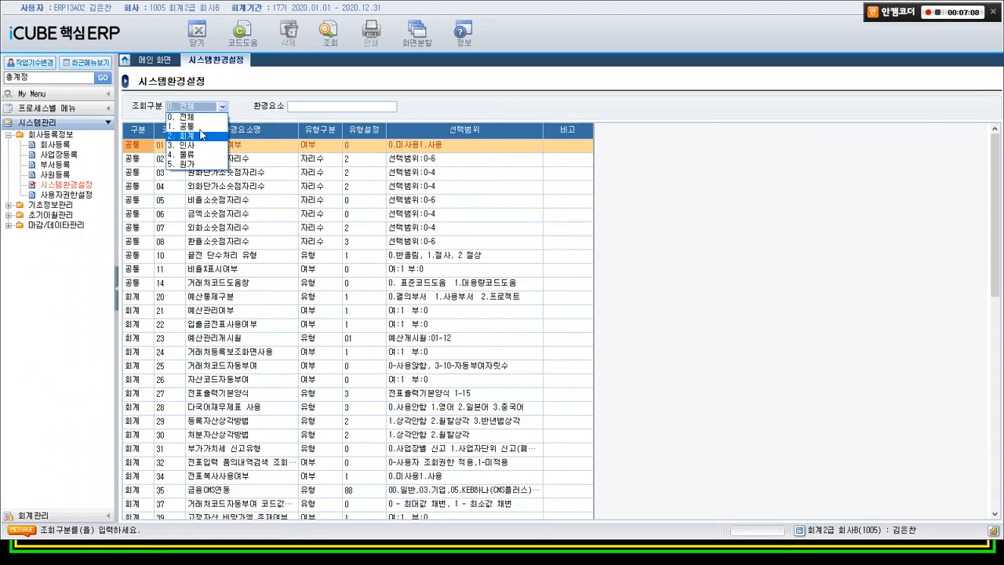
pyautogui.click(202, 135)
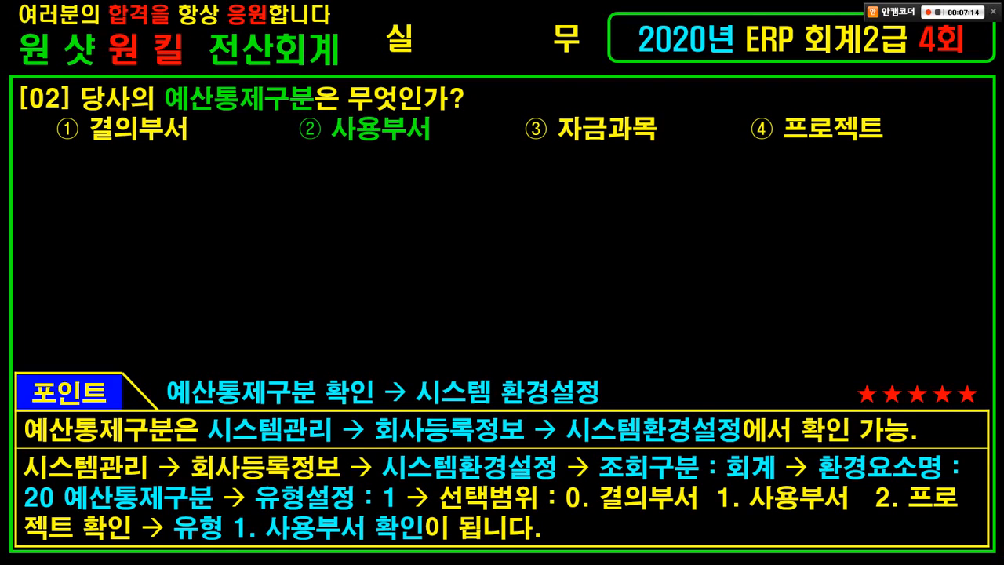
# Step: Return to the quiz slide and draw a red box around 예산통제구분 in question 02
pyautogui.hotkey('ctrl', '1')
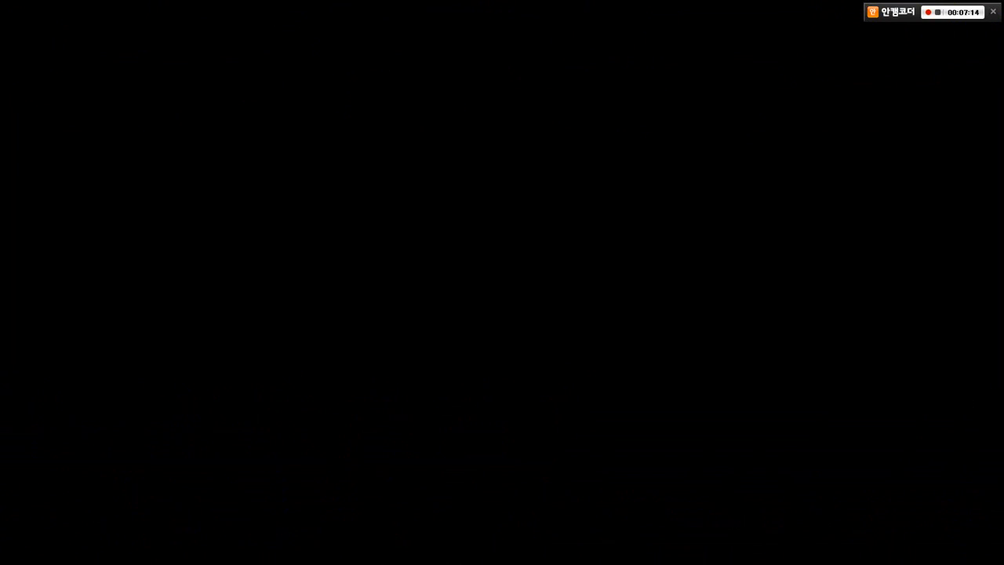
pyautogui.press('Escape')
pyautogui.hotkey('ctrl', '2')
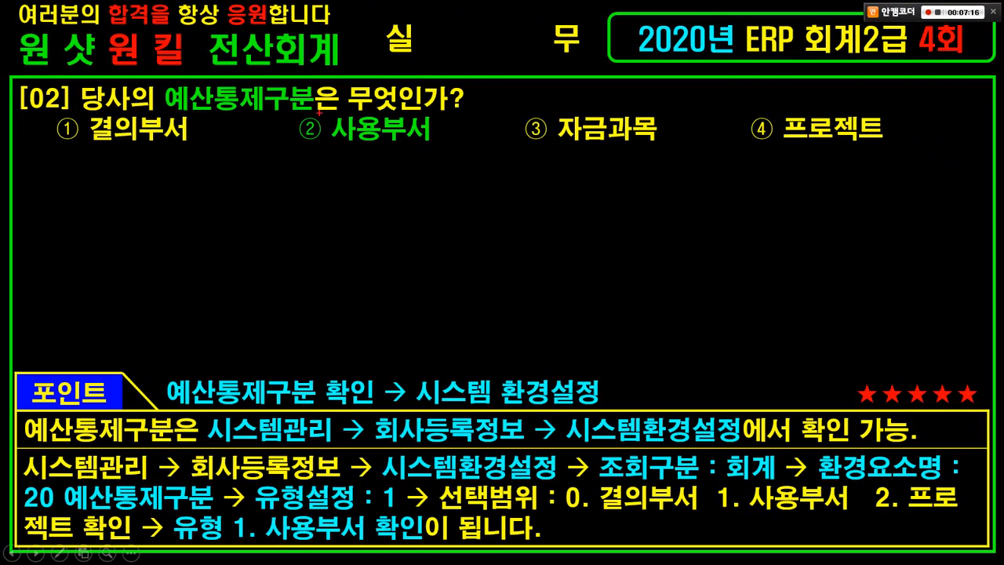
pyautogui.moveTo(147, 77); pyautogui.dragTo(318, 119)
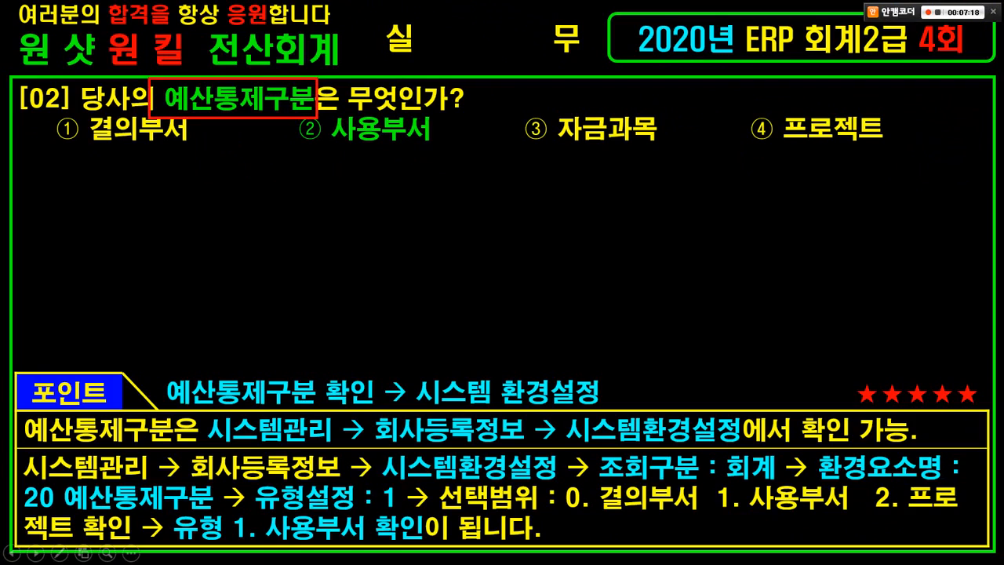
pyautogui.press('Escape')
# Step: Switch back to the ERP settings and mark the 환경요소명 header, the 예산통제구분 item and its 유형설정 value in red
pyautogui.hotkey('alt', 'Tab')
pyautogui.hotkey('ctrl', '1')
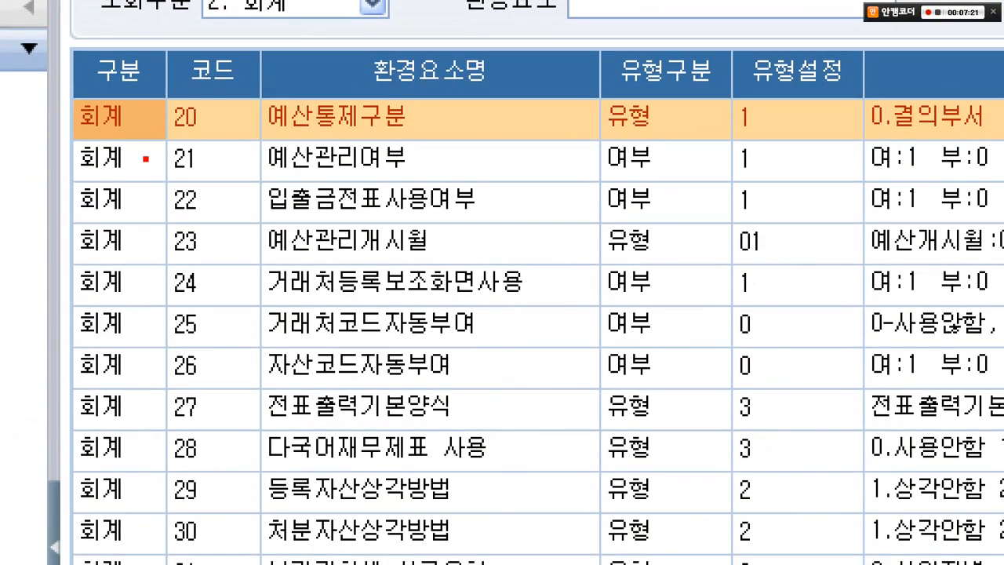
pyautogui.moveTo(324, 38); pyautogui.dragTo(499, 84)
pyautogui.moveTo(221, 78); pyautogui.dragTo(449, 149)
pyautogui.moveTo(243, 48); pyautogui.dragTo(301, 34)
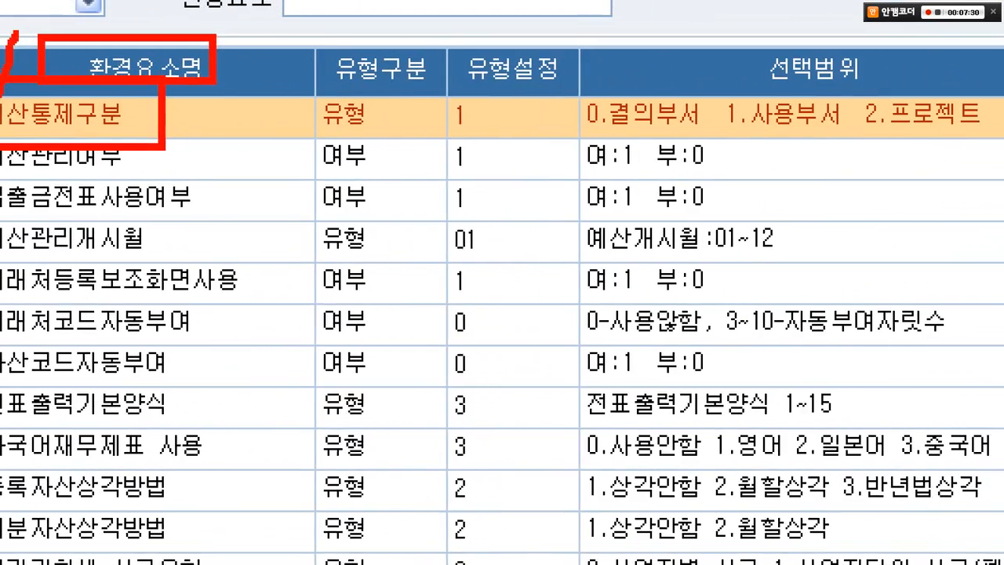
pyautogui.moveTo(405, 142)
pyautogui.mouseDown()
pyautogui.moveTo(385, 147)
pyautogui.moveTo(368, 93)
pyautogui.moveTo(409, 99)
pyautogui.moveTo(406, 136)
pyautogui.mouseUp()
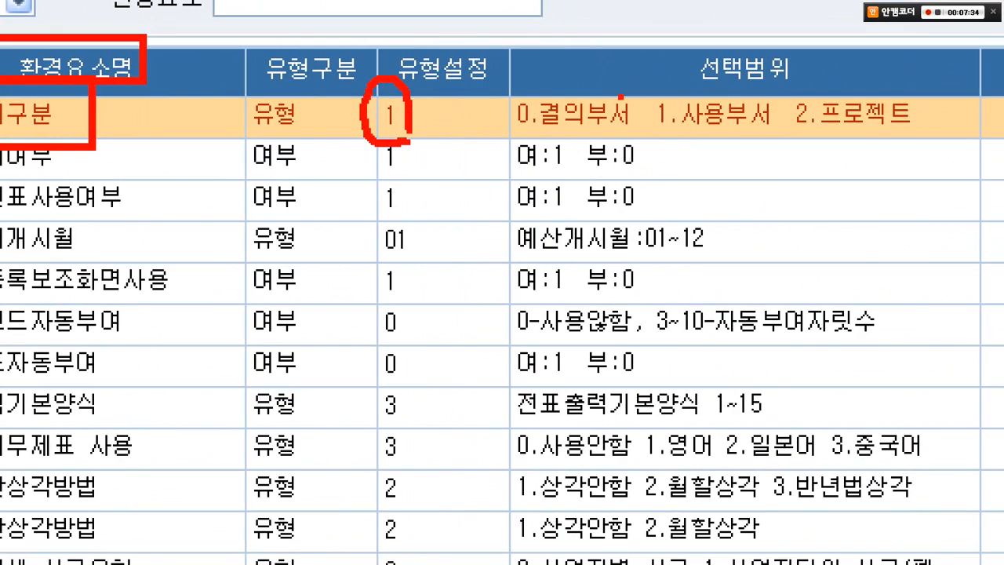
# Step: Box the 선택범위 of 예산통제구분, circle its three options and draw an arrow linking the 유형설정 value to 1.사용부서
pyautogui.moveTo(478, 72)
pyautogui.mouseDown()
pyautogui.moveTo(729, 141)
pyautogui.moveTo(941, 146)
pyautogui.mouseUp()
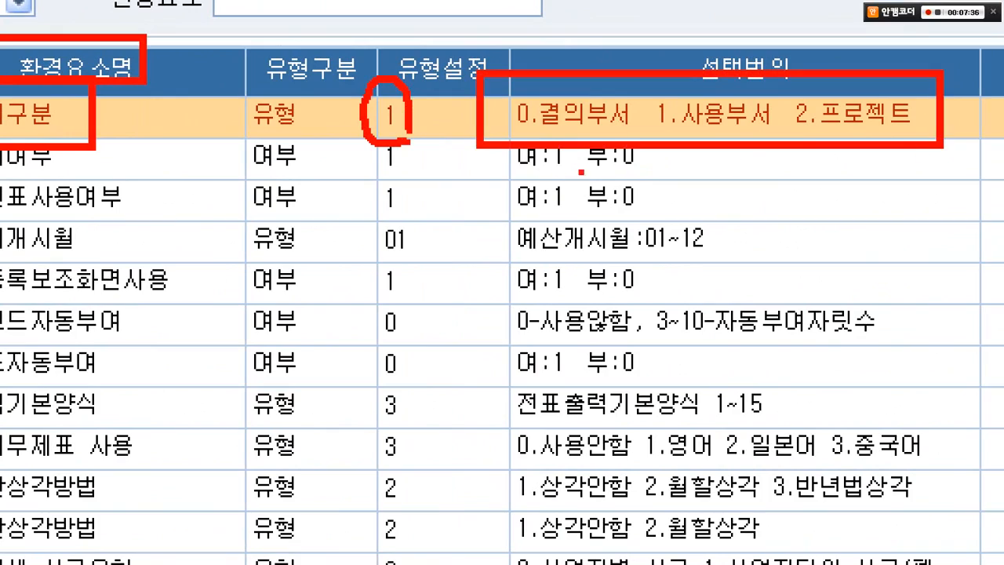
pyautogui.moveTo(533, 153)
pyautogui.mouseDown()
pyautogui.moveTo(540, 79)
pyautogui.moveTo(569, 139)
pyautogui.mouseUp()
pyautogui.moveTo(724, 165)
pyautogui.mouseDown()
pyautogui.moveTo(661, 148)
pyautogui.moveTo(683, 77)
pyautogui.moveTo(723, 161)
pyautogui.mouseUp()
pyautogui.moveTo(867, 164)
pyautogui.mouseDown()
pyautogui.moveTo(854, 165)
pyautogui.moveTo(796, 104)
pyautogui.moveTo(848, 102)
pyautogui.moveTo(845, 133)
pyautogui.mouseUp()
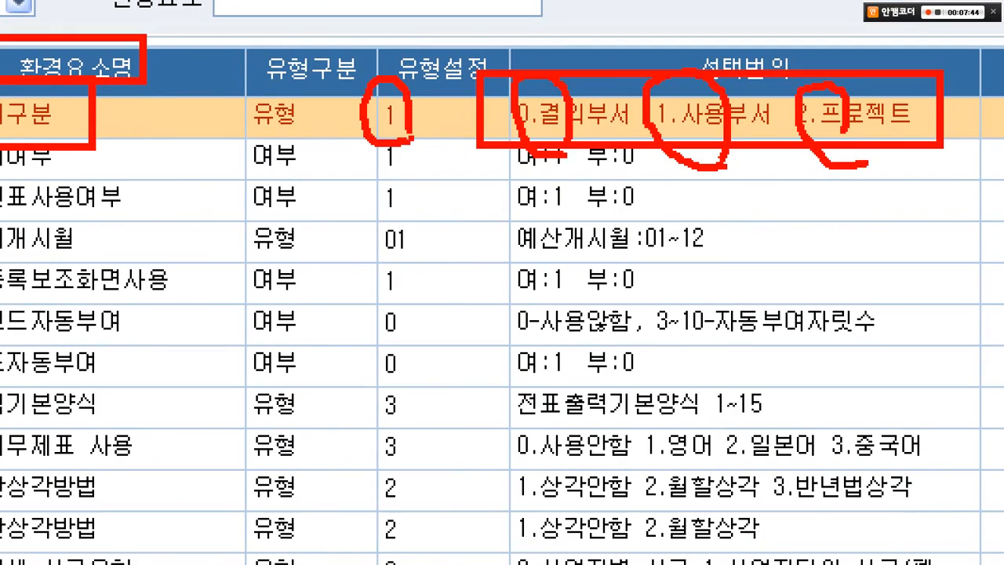
pyautogui.moveTo(402, 146)
pyautogui.mouseDown()
pyautogui.moveTo(726, 262)
pyautogui.moveTo(741, 151)
pyautogui.moveTo(715, 163)
pyautogui.moveTo(769, 167)
pyautogui.moveTo(785, 188)
pyautogui.mouseUp()
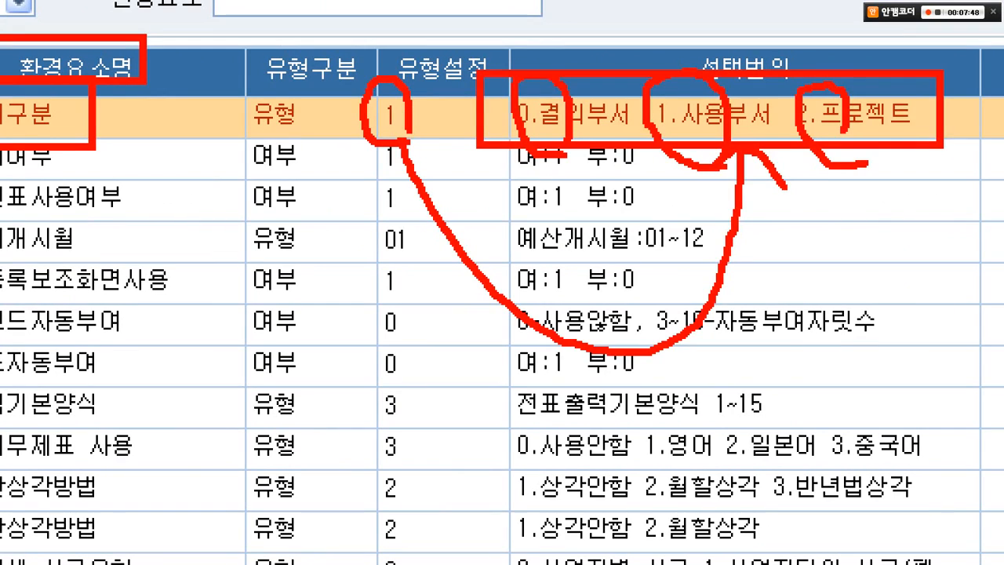
pyautogui.press('Escape')
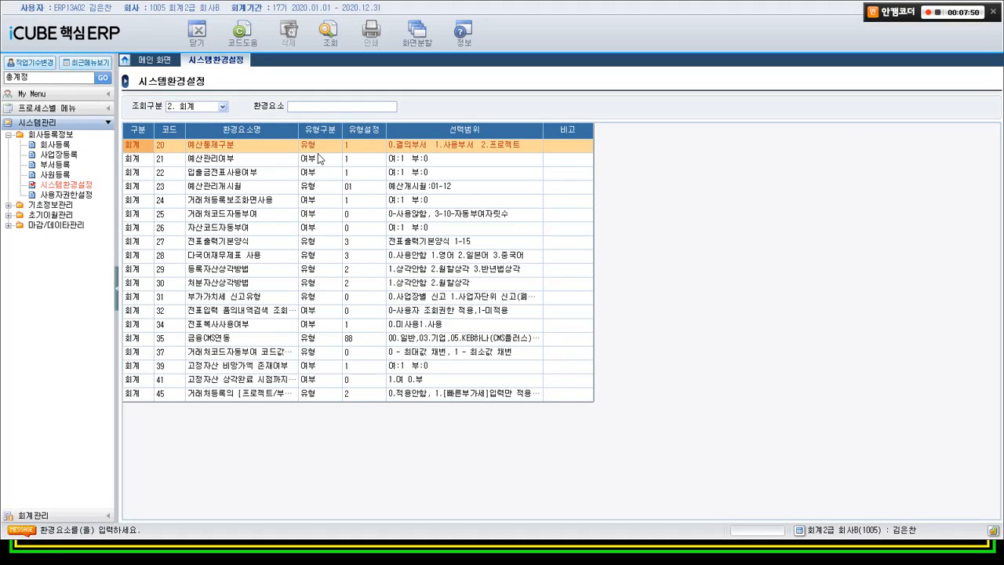
# Step: Return to question 02, mark answer ② 사용부서 with a box and check, and highlight the full lookup path in the hint
pyautogui.hotkey('alt', 'Tab')
pyautogui.hotkey('ctrl', '2')
pyautogui.moveTo(284, 106); pyautogui.dragTo(456, 155)
pyautogui.moveTo(300, 109); pyautogui.dragTo(318, 85)
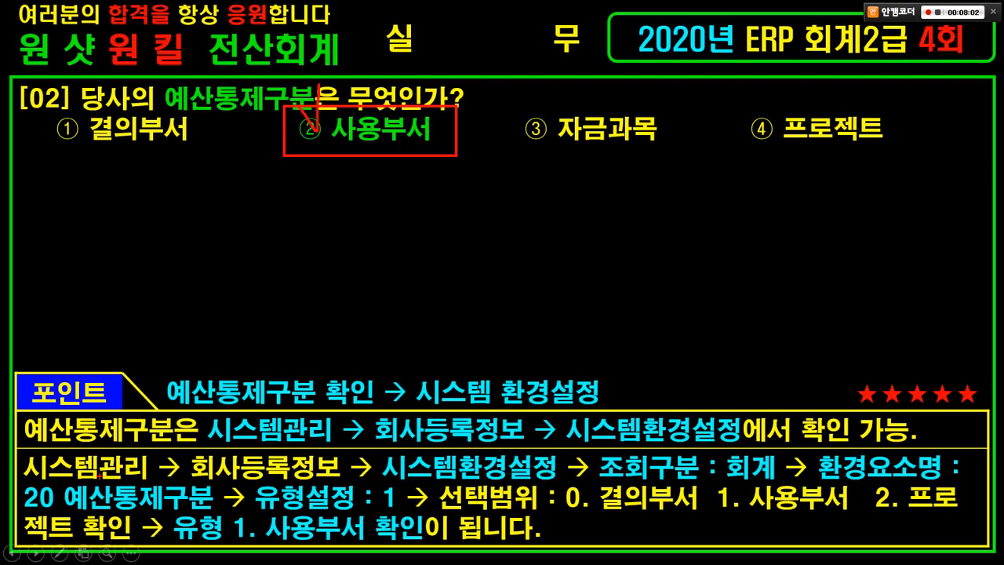
pyautogui.moveTo(22, 448)
pyautogui.mouseDown()
pyautogui.moveTo(648, 542)
pyautogui.moveTo(971, 541)
pyautogui.mouseUp()
pyautogui.moveTo(779, 392)
pyautogui.mouseDown()
pyautogui.moveTo(789, 433)
pyautogui.moveTo(807, 386)
pyautogui.mouseUp()
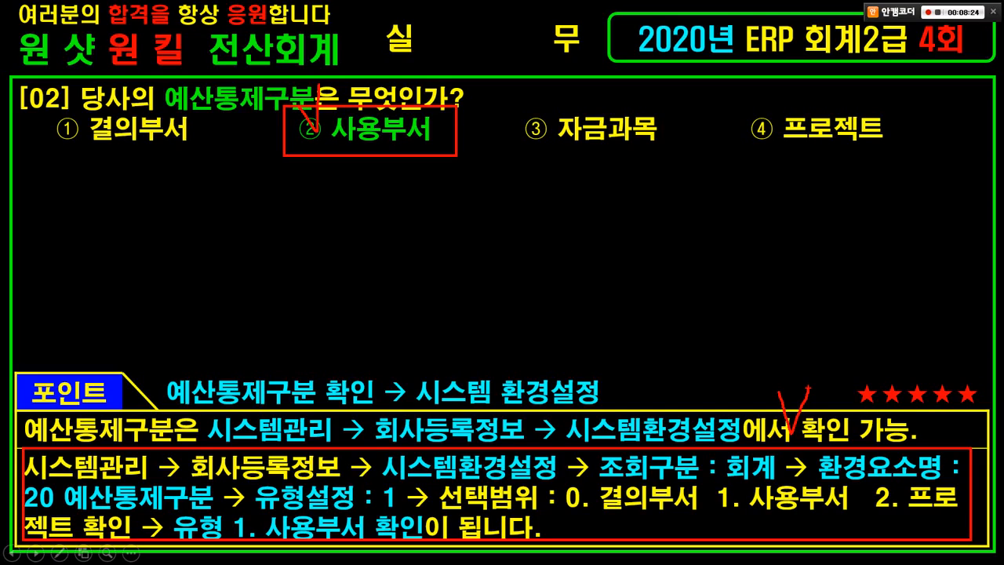
pyautogui.press('Escape')
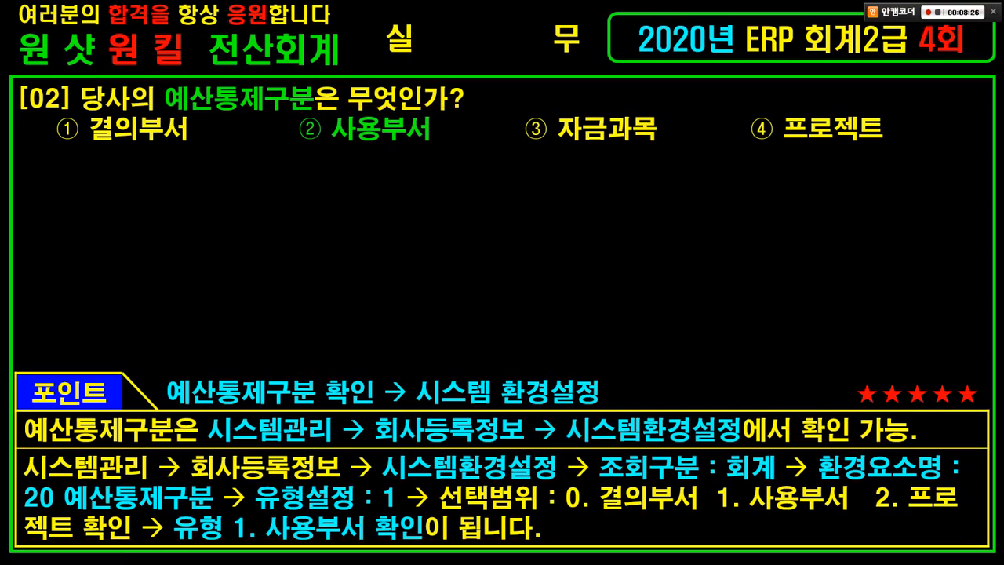
# Step: Go to question 03, mark 회계관리 모듈 and the rest of the question, and box 사원의 사용 권한 and 사용자권한 설정 in the hint
pyautogui.hotkey('alt', 'Tab')
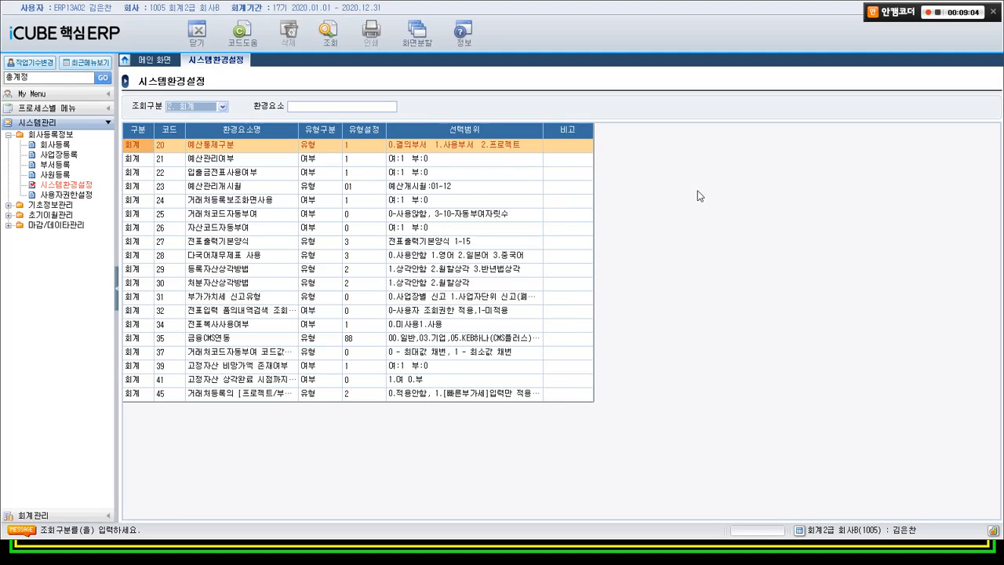
pyautogui.press('Escape')
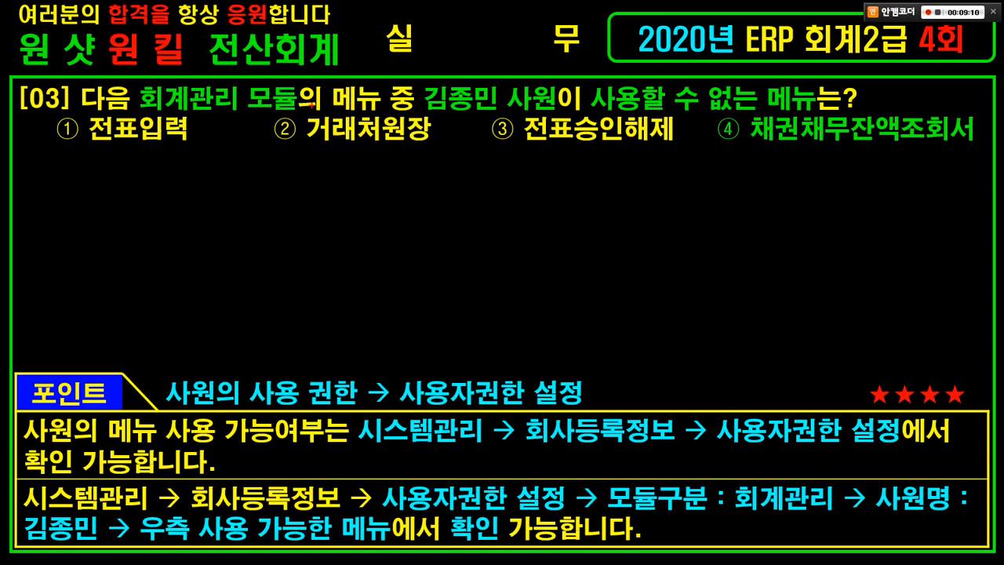
pyautogui.moveTo(136, 78)
pyautogui.mouseDown()
pyautogui.moveTo(269, 118)
pyautogui.moveTo(836, 111)
pyautogui.mouseUp()
pyautogui.moveTo(823, 114)
pyautogui.mouseDown()
pyautogui.moveTo(799, 119)
pyautogui.moveTo(752, 64)
pyautogui.moveTo(795, 91)
pyautogui.mouseUp()
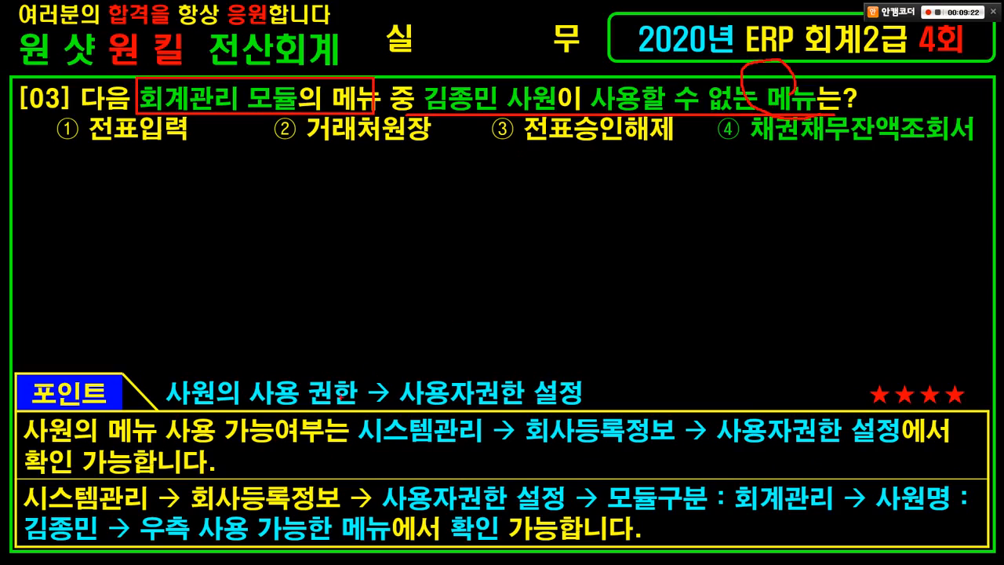
pyautogui.moveTo(165, 365); pyautogui.dragTo(364, 408)
pyautogui.moveTo(399, 370)
pyautogui.mouseDown()
pyautogui.moveTo(493, 405)
pyautogui.moveTo(579, 409)
pyautogui.mouseUp()
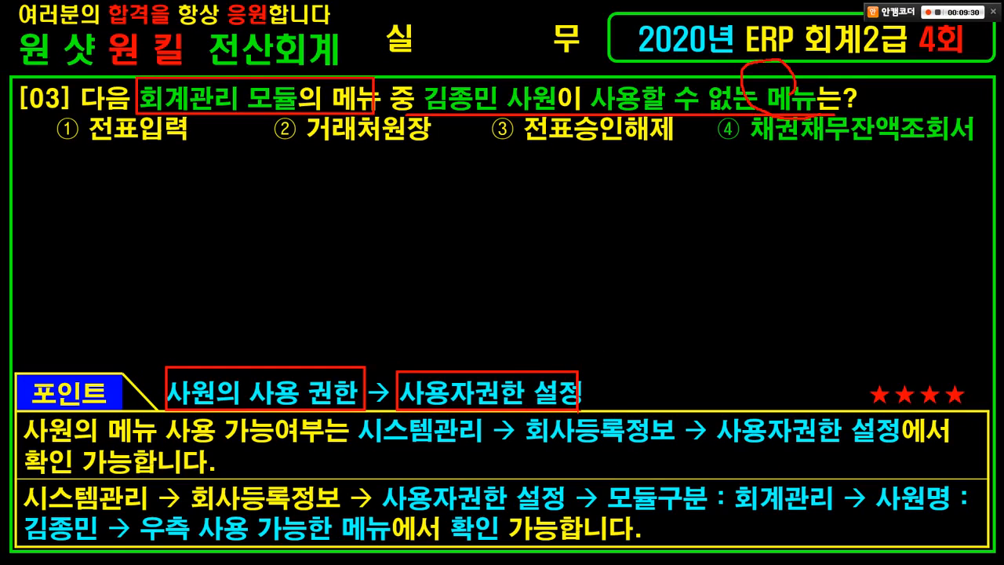
# Step: Clear the slide marks, switch to iCUBE 핵심ERP and box 시스템관리 and its 사용자권한설정 entry in red
pyautogui.press('e')
pyautogui.hotkey('alt', 'Tab')
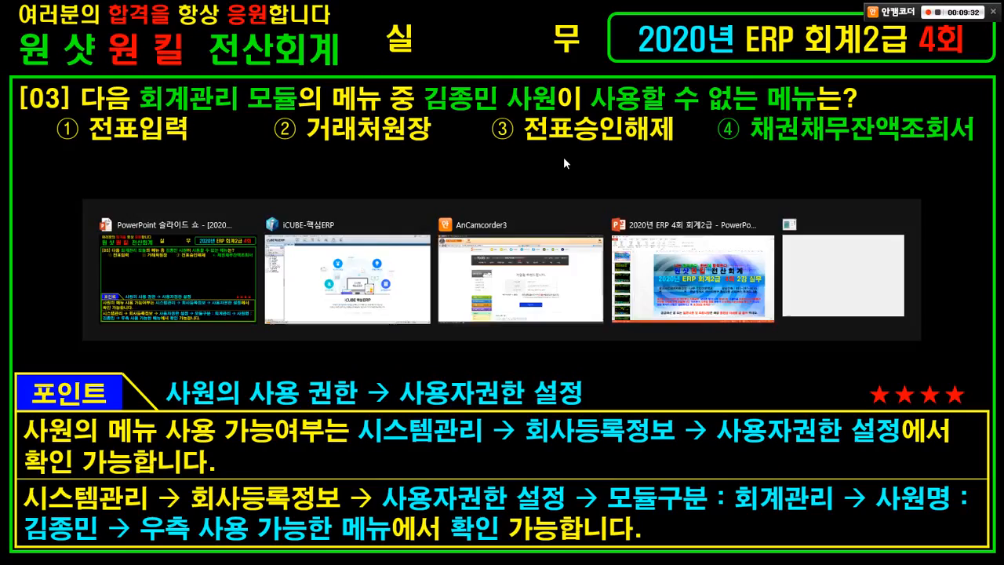
pyautogui.hotkey('ctrl', '1')
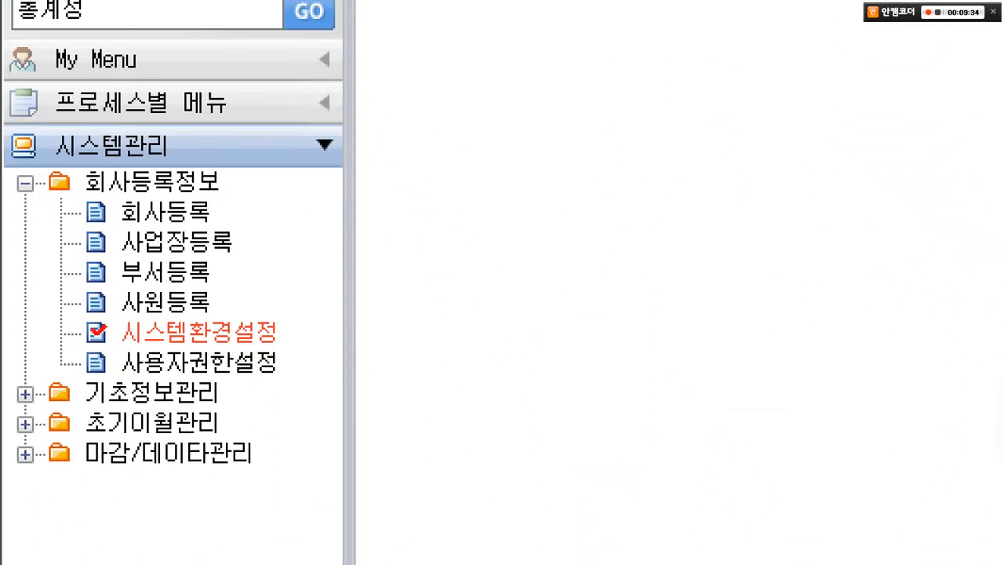
pyautogui.click(1, 145)
pyautogui.moveTo(2, 36)
pyautogui.mouseDown()
pyautogui.moveTo(444, 296)
pyautogui.moveTo(447, 329)
pyautogui.mouseUp()
pyautogui.moveTo(47, 271); pyautogui.dragTo(312, 312)
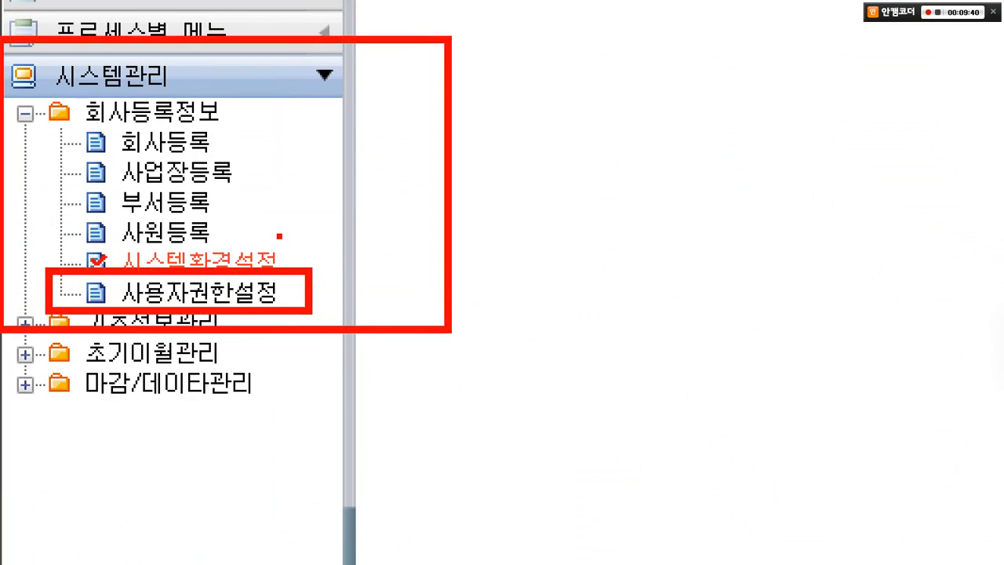
pyautogui.moveTo(278, 235); pyautogui.dragTo(332, 242)
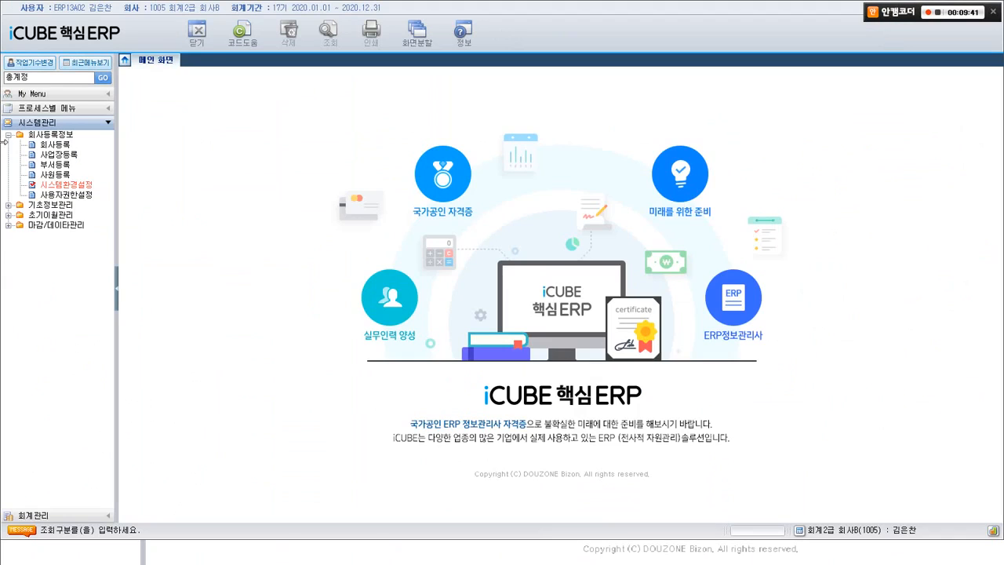
# Step: Open 사용자권한설정 and advance through the search conditions to 모듈구분, leaving the preceding conditions blank or at their defaults
pyautogui.click(130, 298)
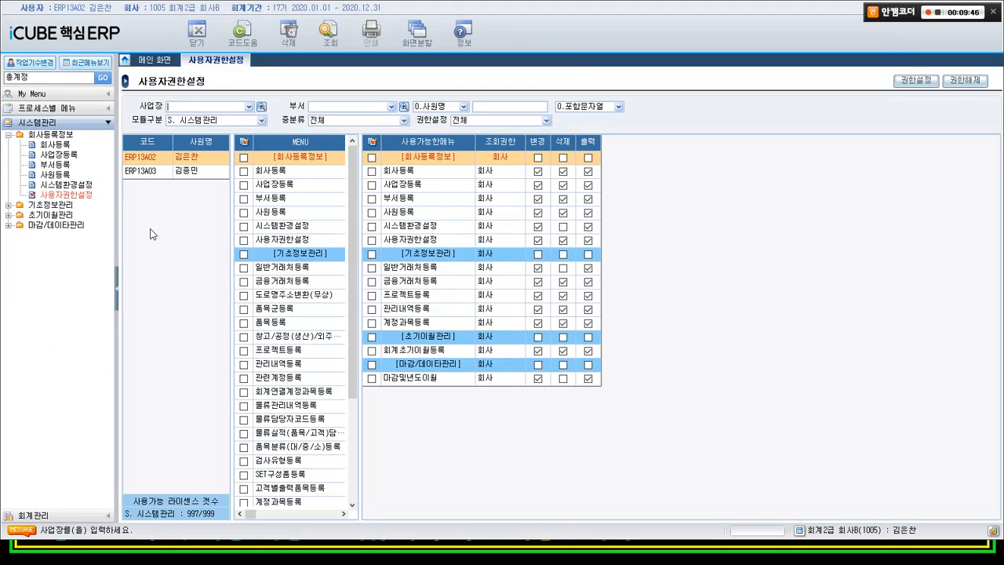
pyautogui.press('Return')
pyautogui.press('Return')
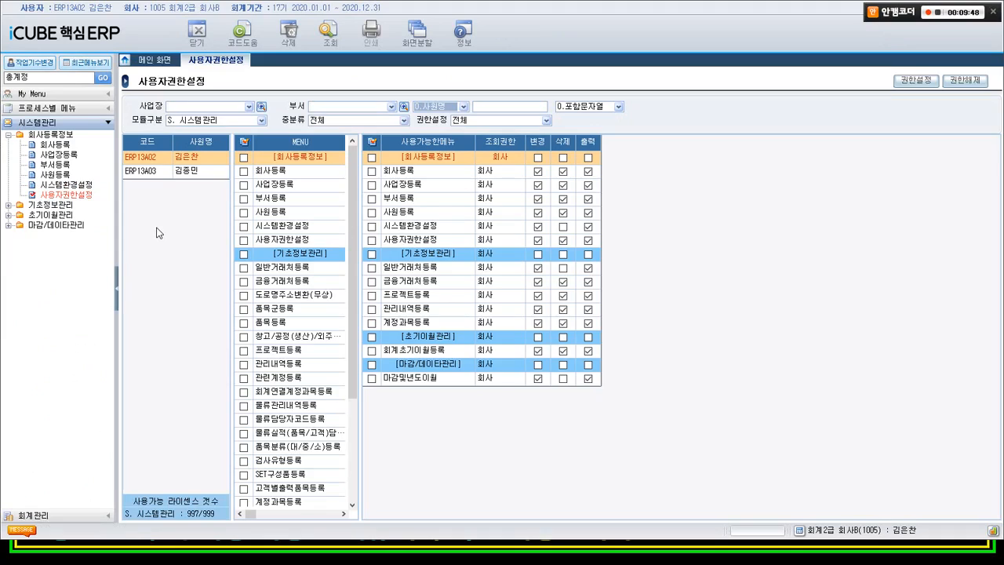
pyautogui.press('Return')
pyautogui.press('Return')
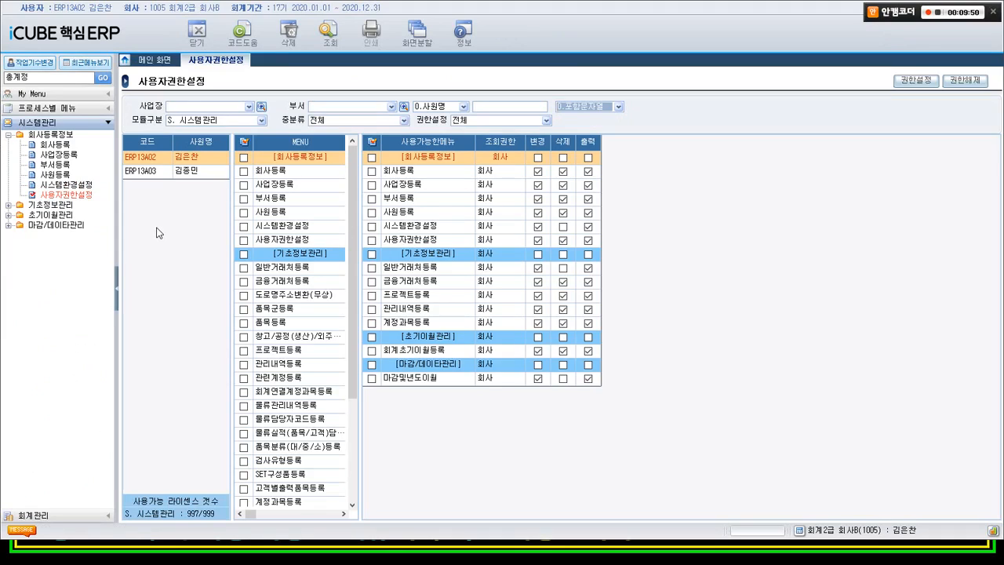
pyautogui.press('Return')
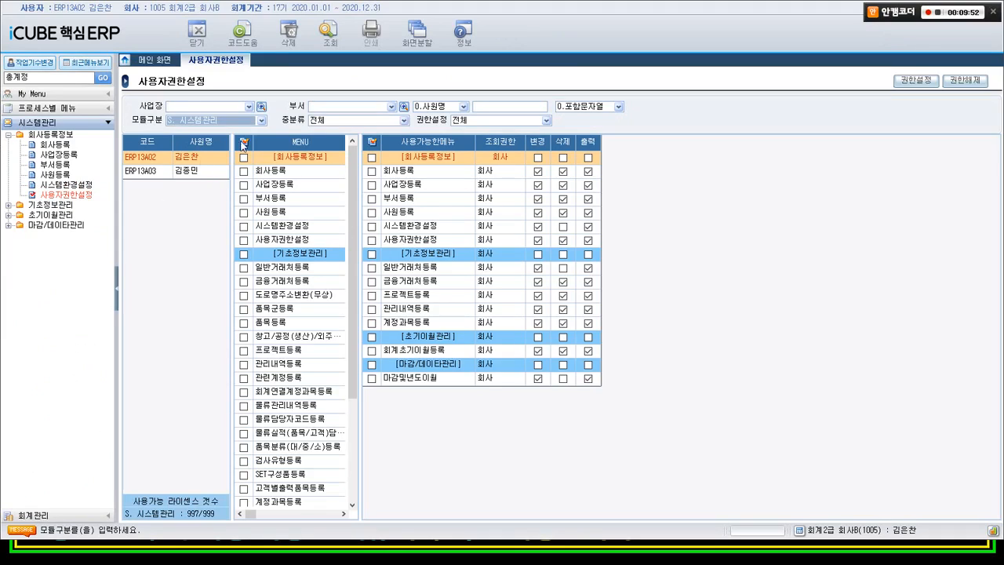
# Step: List the 모듈구분 options and mark 회계관리 with a red box and arrow
pyautogui.click(255, 118)
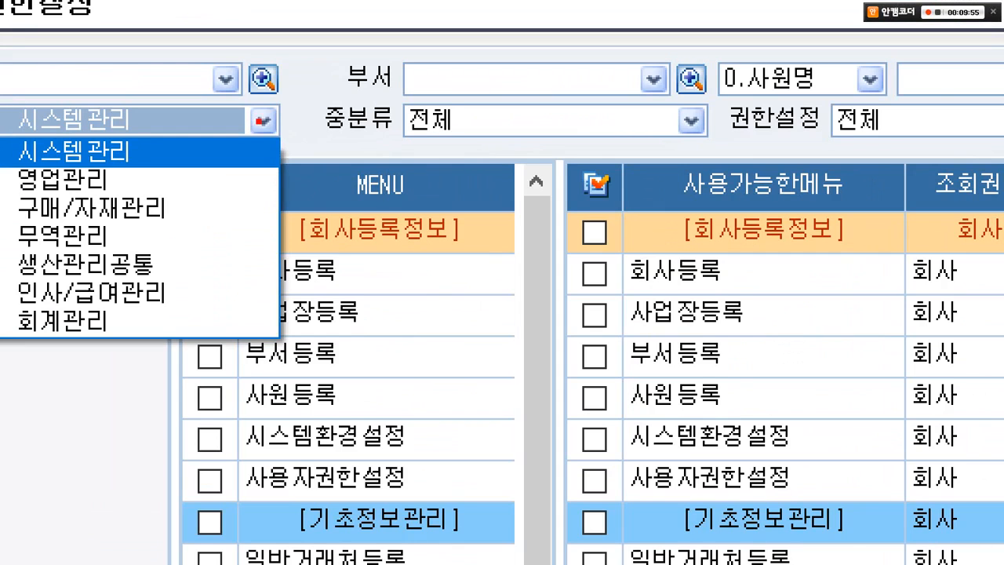
pyautogui.moveTo(3, 298); pyautogui.dragTo(130, 340)
pyautogui.moveTo(96, 304); pyautogui.dragTo(141, 277)
pyautogui.press('Escape')
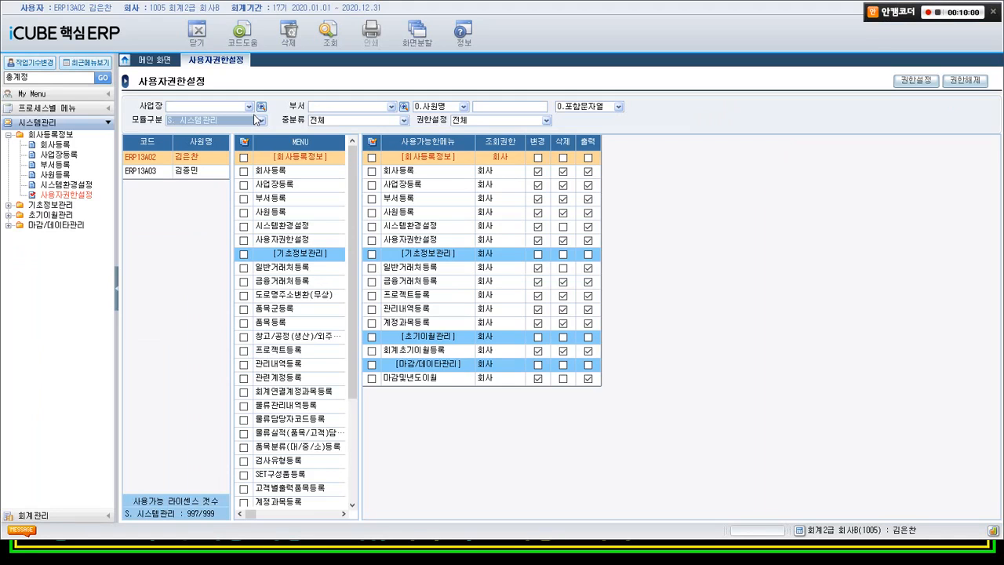
# Step: Set 모듈구분 to A. 회계관리 and query the employees' permissions for that module
pyautogui.click(255, 119)
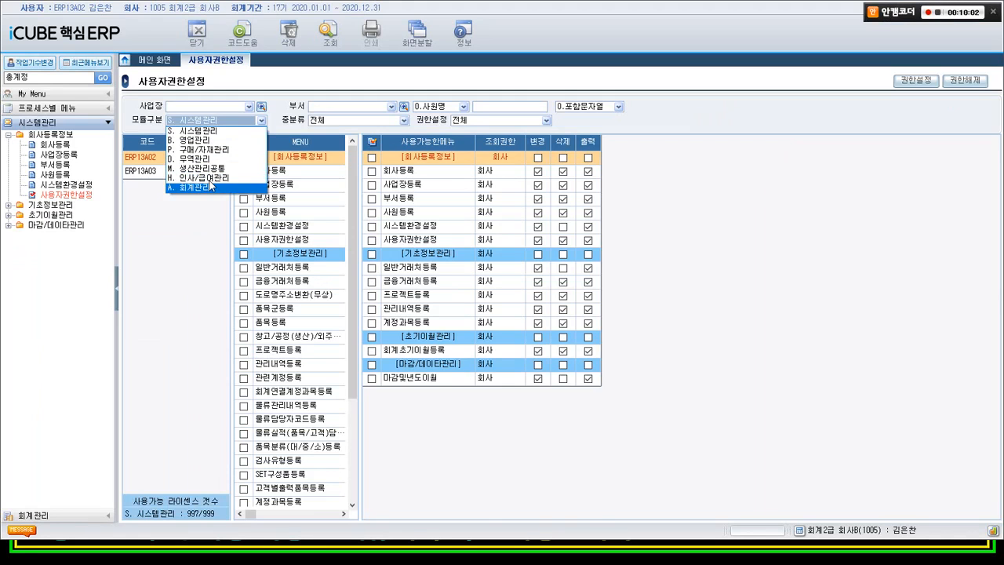
pyautogui.click(200, 186)
pyautogui.press('Return')
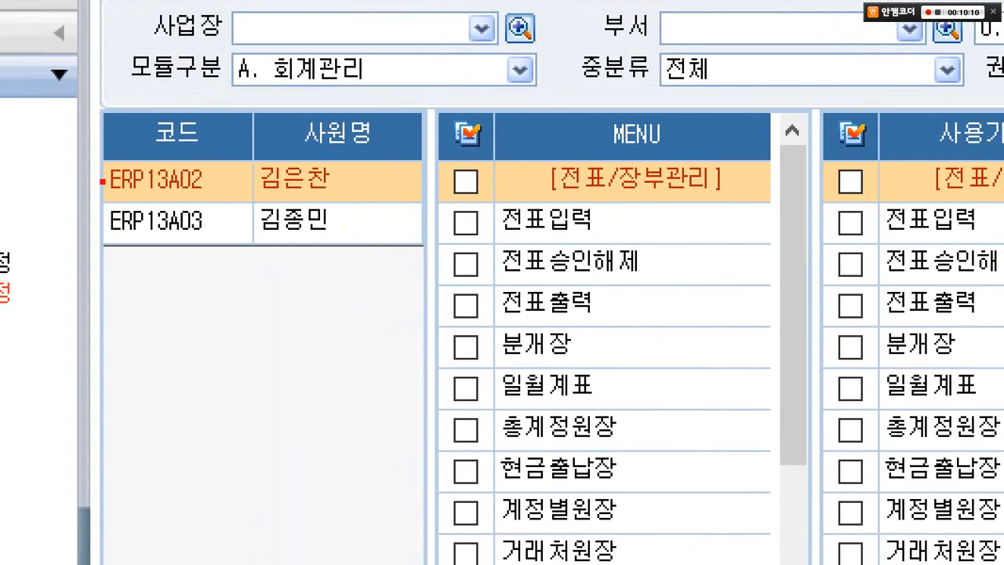
# Step: Mark and select the second employee, and box the 사용가능한메뉴 entries under 전표/장부관리 and 자금관리
pyautogui.moveTo(83, 198); pyautogui.dragTo(432, 255)
pyautogui.moveTo(355, 181); pyautogui.dragTo(426, 128)
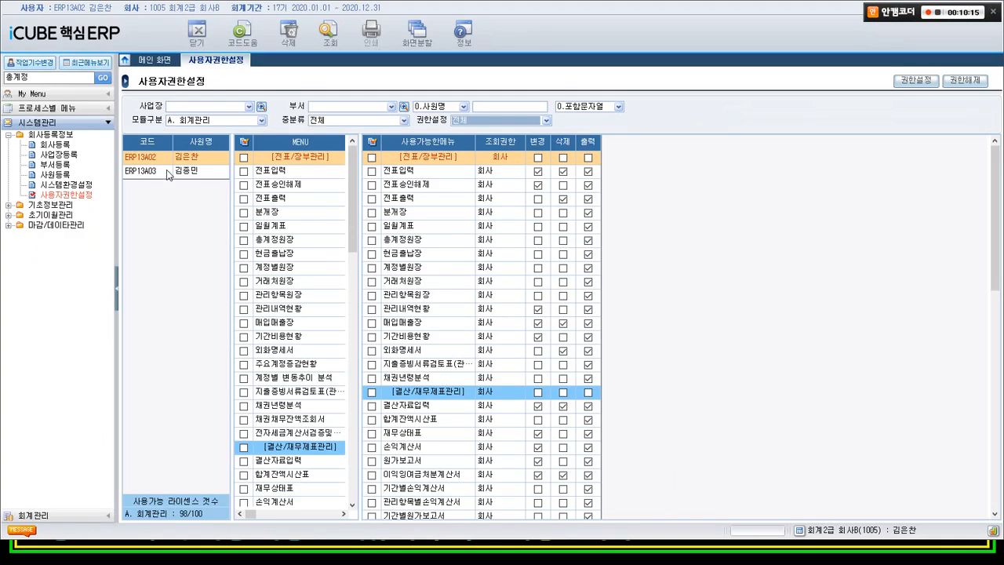
pyautogui.click(180, 170)
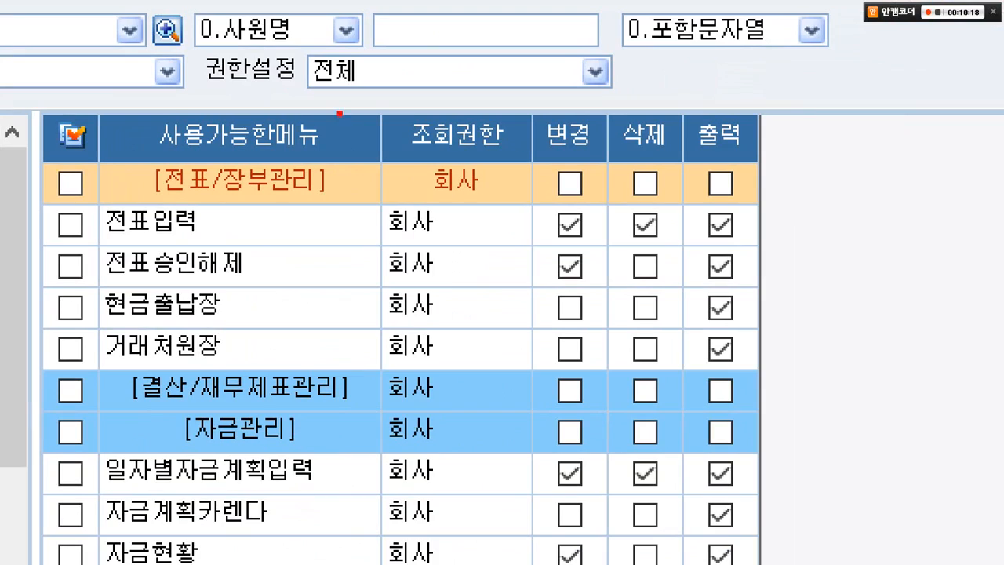
pyautogui.moveTo(24, 110)
pyautogui.mouseDown()
pyautogui.moveTo(332, 225)
pyautogui.moveTo(796, 362)
pyautogui.mouseUp()
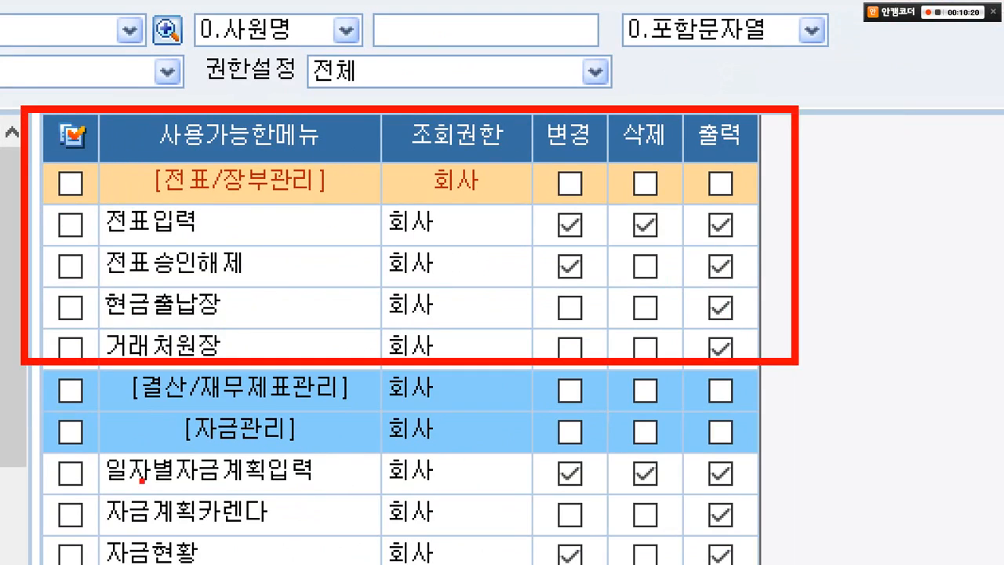
pyautogui.moveTo(62, 442); pyautogui.dragTo(836, 557)
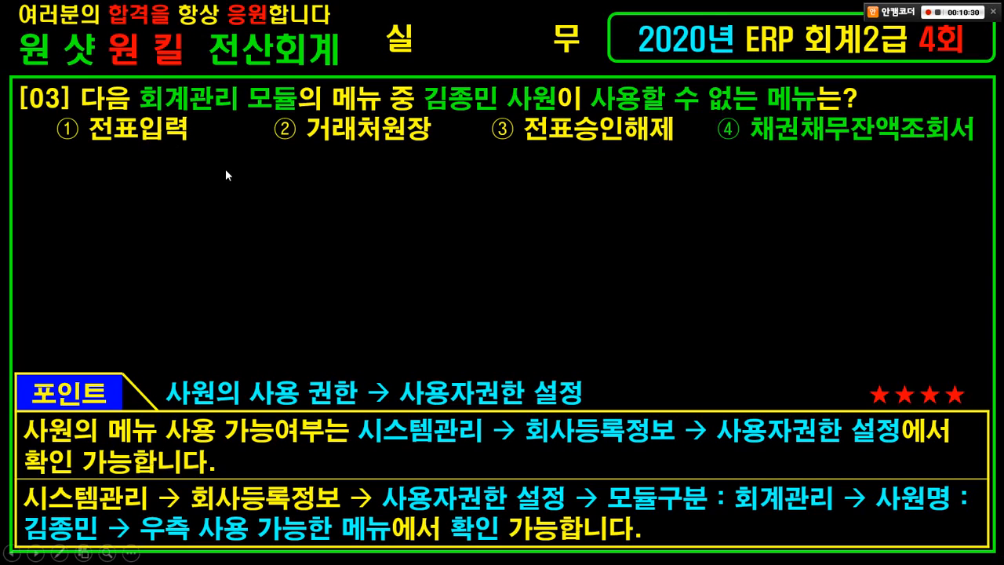
# Step: Return to the ERP permissions and box 전표입력 together with its 변경, 삭제 and 출력 settings
pyautogui.hotkey('alt', 'Tab')
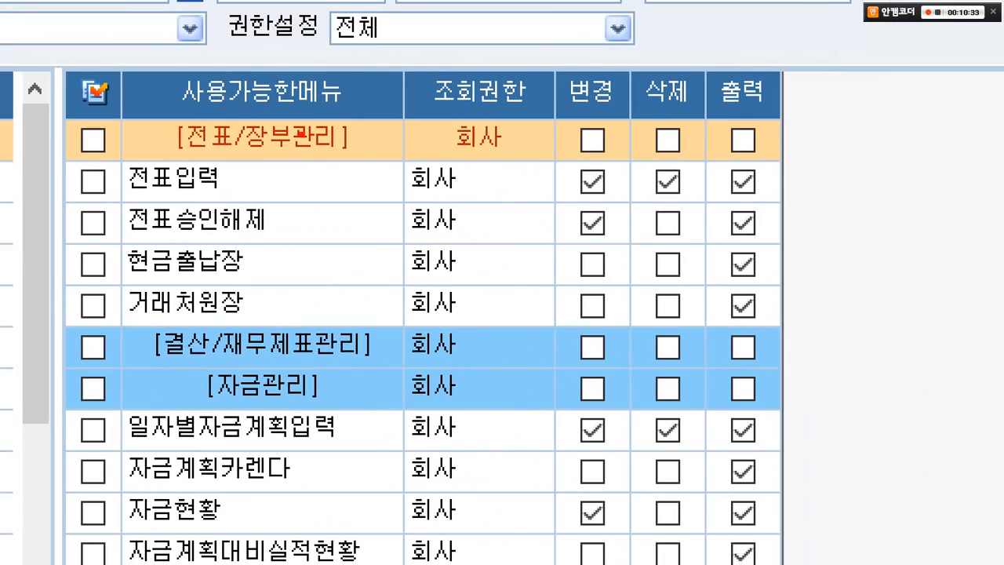
pyautogui.moveTo(59, 153); pyautogui.dragTo(334, 202)
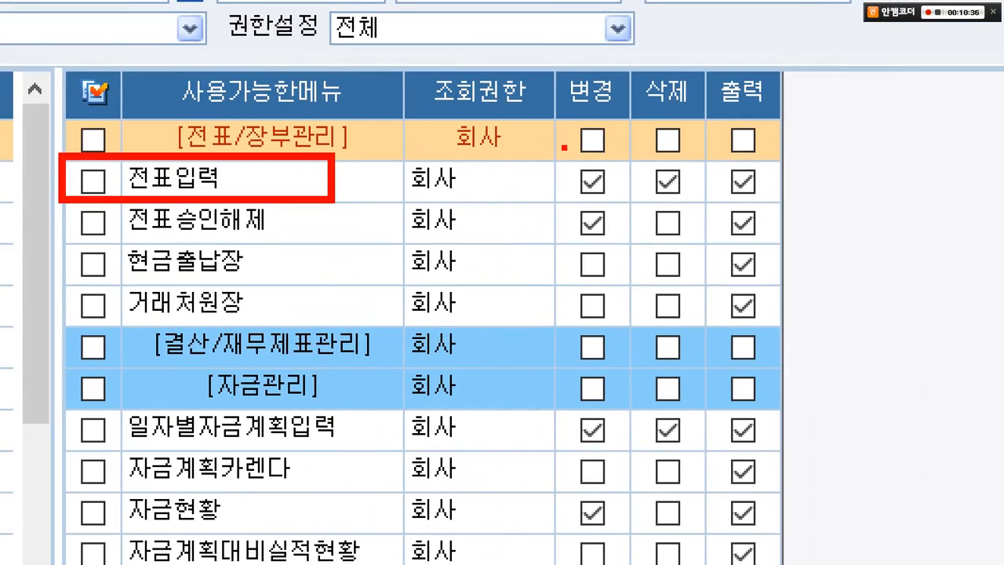
pyautogui.moveTo(558, 61); pyautogui.dragTo(615, 200)
pyautogui.moveTo(624, 56)
pyautogui.mouseDown()
pyautogui.moveTo(673, 79)
pyautogui.moveTo(695, 197)
pyautogui.mouseUp()
pyautogui.moveTo(698, 51)
pyautogui.mouseDown()
pyautogui.moveTo(764, 163)
pyautogui.moveTo(770, 200)
pyautogui.moveTo(849, 198)
pyautogui.mouseUp()
pyautogui.press('Escape')
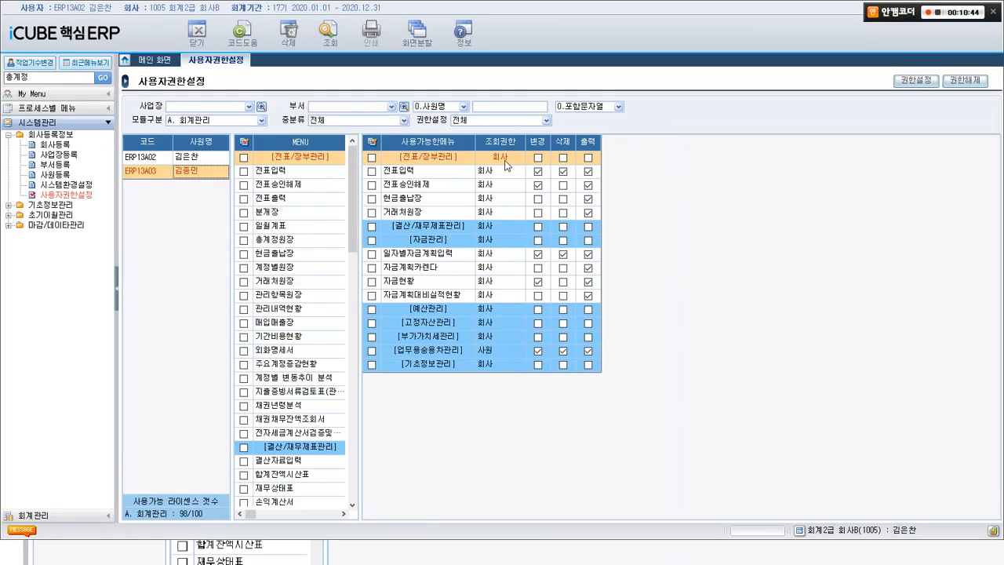
# Step: Check answer ② 거래처원장 in the permissions, boxing it, crossing out 변경 and 삭제, and pointing to 출력
pyautogui.hotkey('alt', 'Tab')
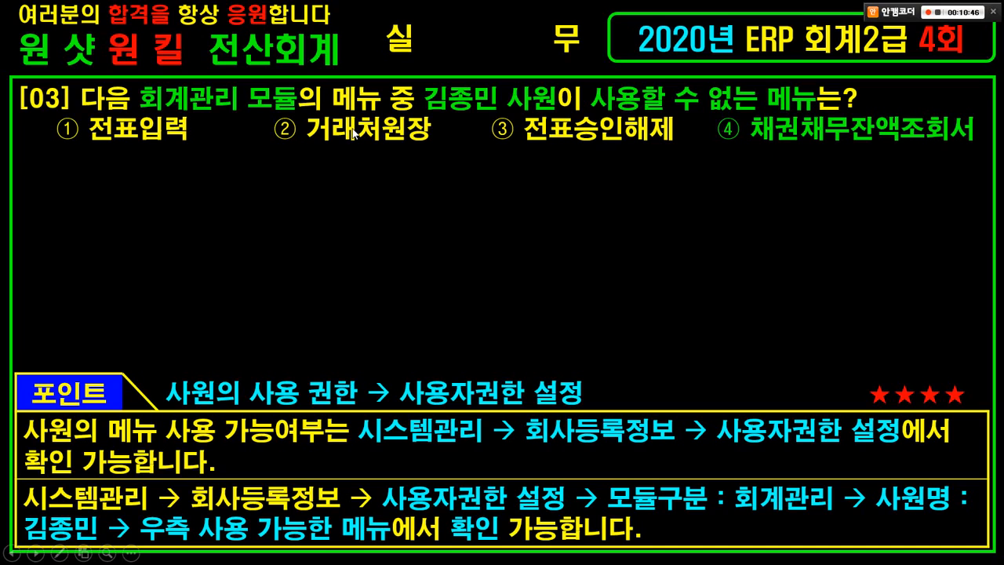
pyautogui.hotkey('alt', 'Tab')
pyautogui.hotkey('ctrl', '1')
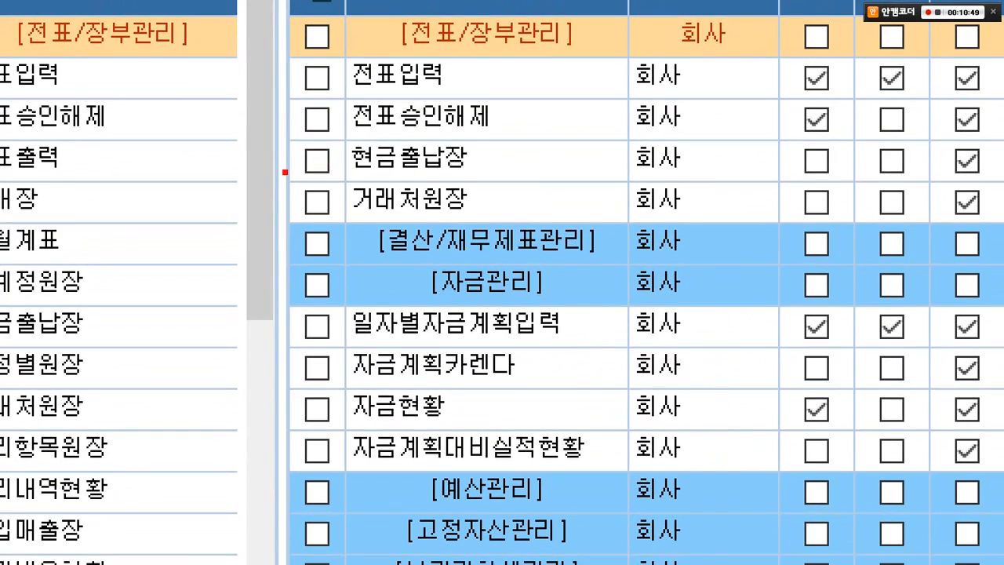
pyautogui.moveTo(281, 173)
pyautogui.mouseDown()
pyautogui.moveTo(496, 223)
pyautogui.moveTo(468, 240)
pyautogui.moveTo(585, 279)
pyautogui.mouseUp()
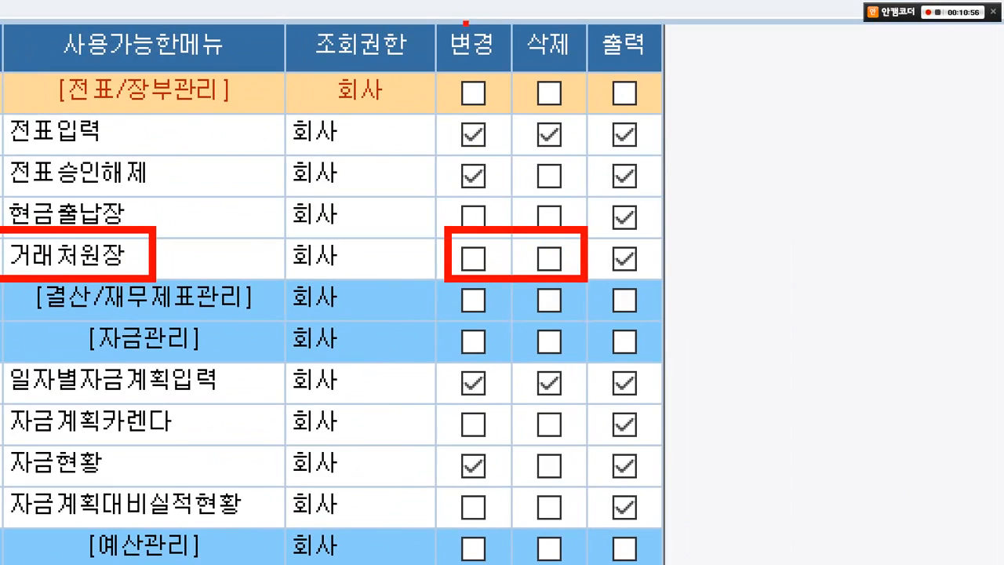
pyautogui.moveTo(483, 21); pyautogui.dragTo(468, 85)
pyautogui.moveTo(434, 24); pyautogui.dragTo(470, 102)
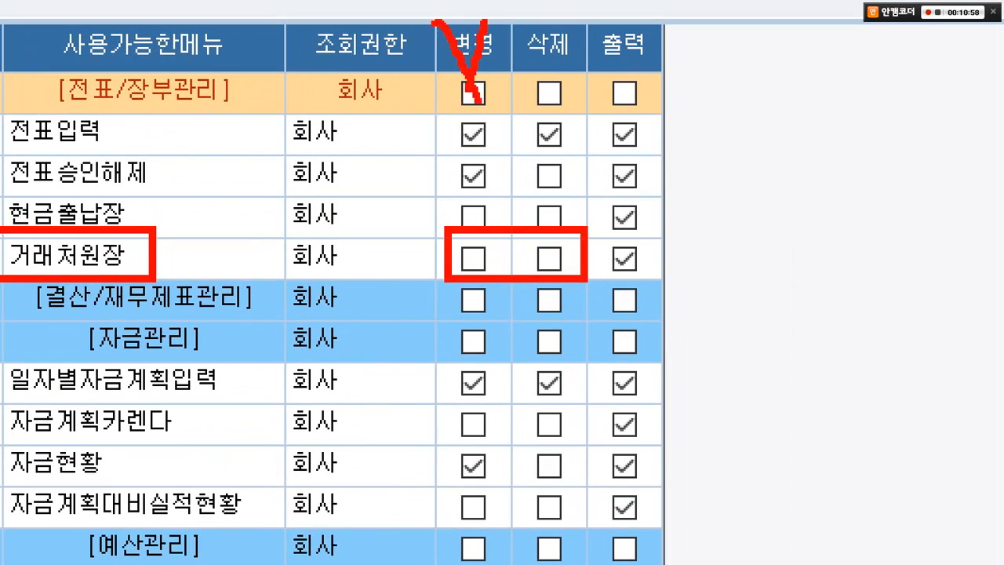
pyautogui.moveTo(562, 28); pyautogui.dragTo(533, 104)
pyautogui.moveTo(520, 23); pyautogui.dragTo(564, 110)
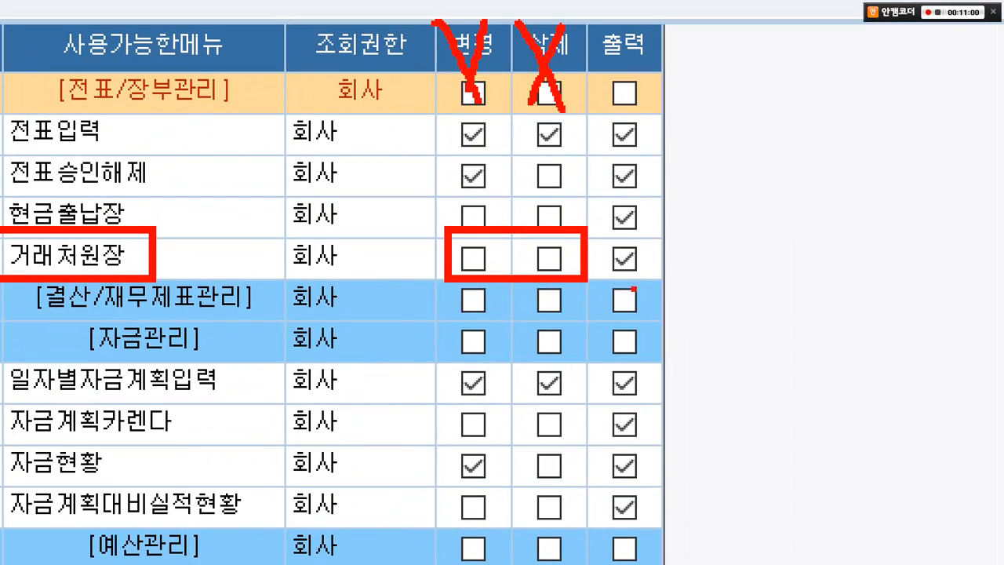
pyautogui.moveTo(635, 274)
pyautogui.mouseDown()
pyautogui.moveTo(598, 275)
pyautogui.moveTo(624, 235)
pyautogui.moveTo(637, 276)
pyautogui.moveTo(792, 267)
pyautogui.mouseUp()
pyautogui.press('Escape')
# Step: Check answer ③ 전표승인해제 in the permissions, boxing its name, 변경 and 출력 checks and adding an arrow to 출력
pyautogui.hotkey('alt', 'Tab')
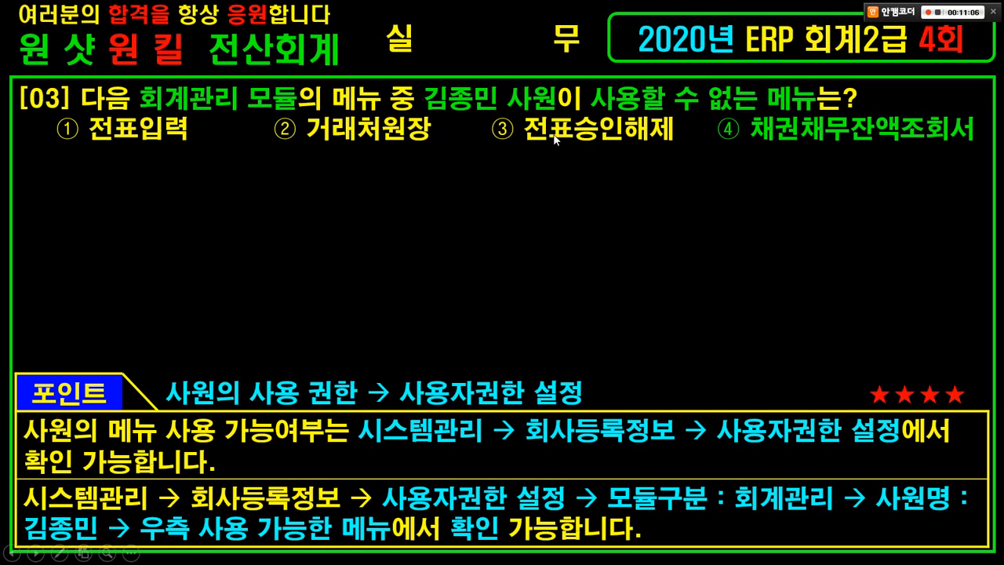
pyautogui.hotkey('alt', 'Tab')
pyautogui.hotkey('ctrl', '1')
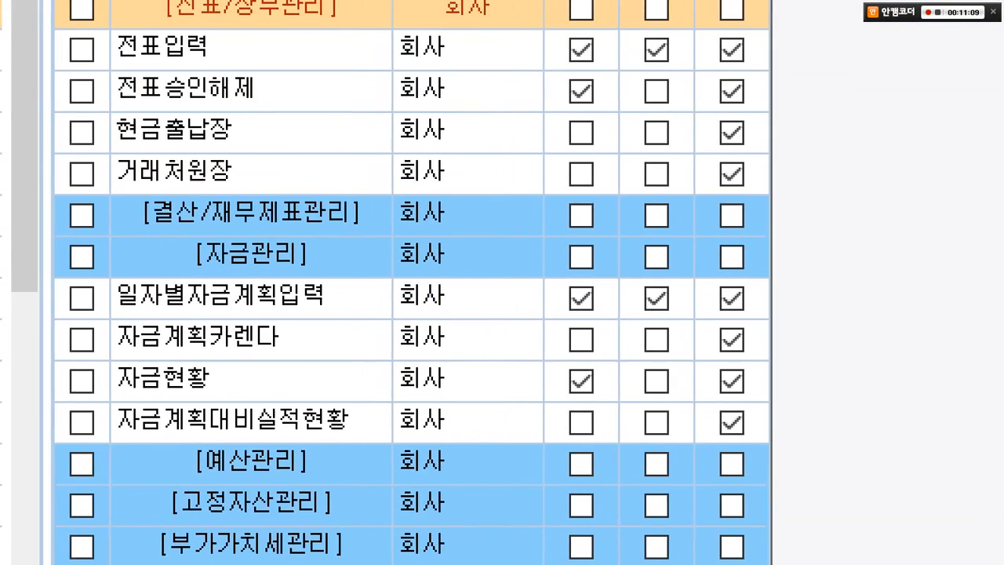
pyautogui.click(481, 226)
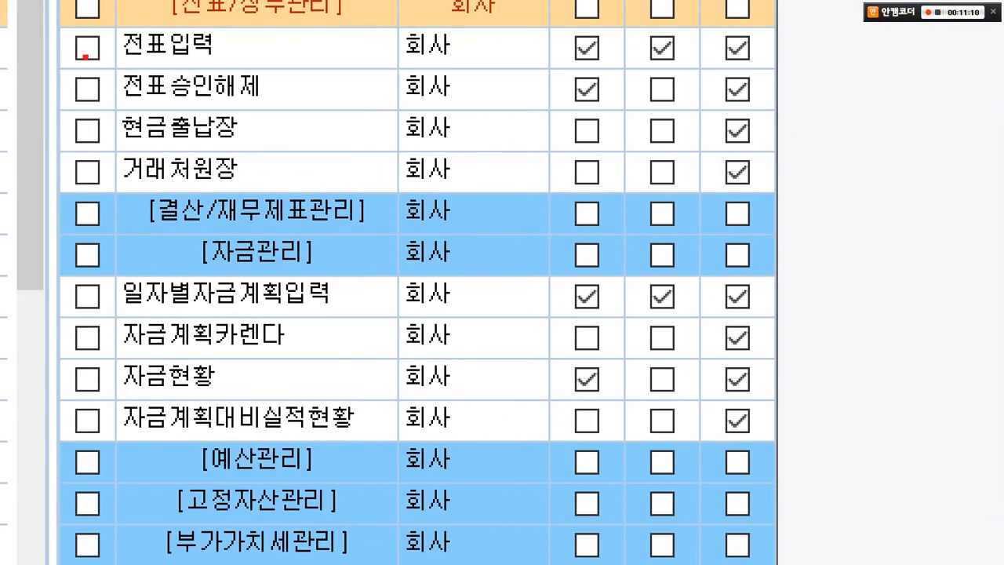
pyautogui.moveTo(63, 56); pyautogui.dragTo(275, 103)
pyautogui.rightClick(347, 153)
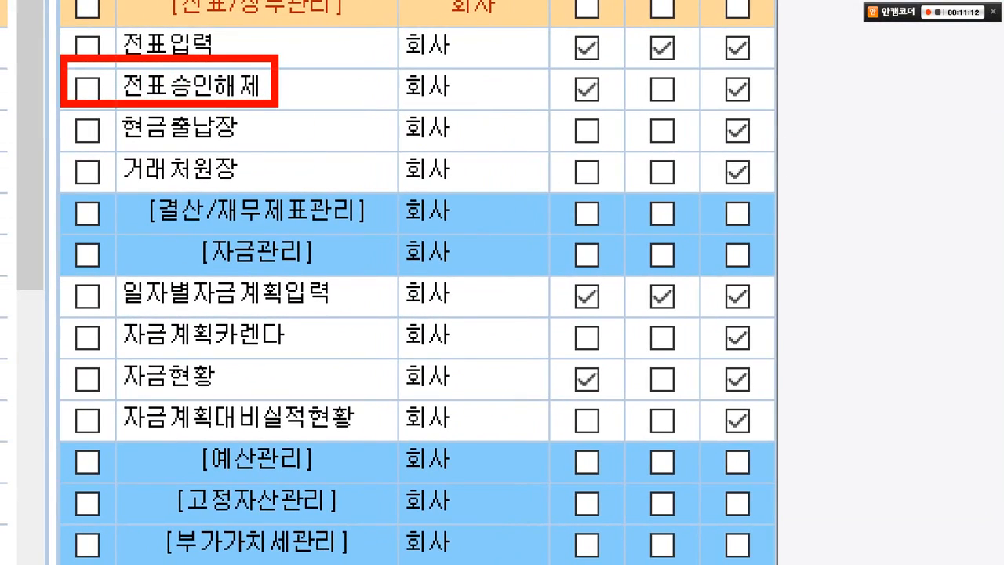
pyautogui.click(570, 197)
pyautogui.moveTo(444, 131)
pyautogui.mouseDown()
pyautogui.moveTo(482, 150)
pyautogui.moveTo(501, 183)
pyautogui.mouseUp()
pyautogui.moveTo(581, 143)
pyautogui.mouseDown()
pyautogui.moveTo(652, 187)
pyautogui.moveTo(765, 186)
pyautogui.mouseUp()
pyautogui.press('Escape')
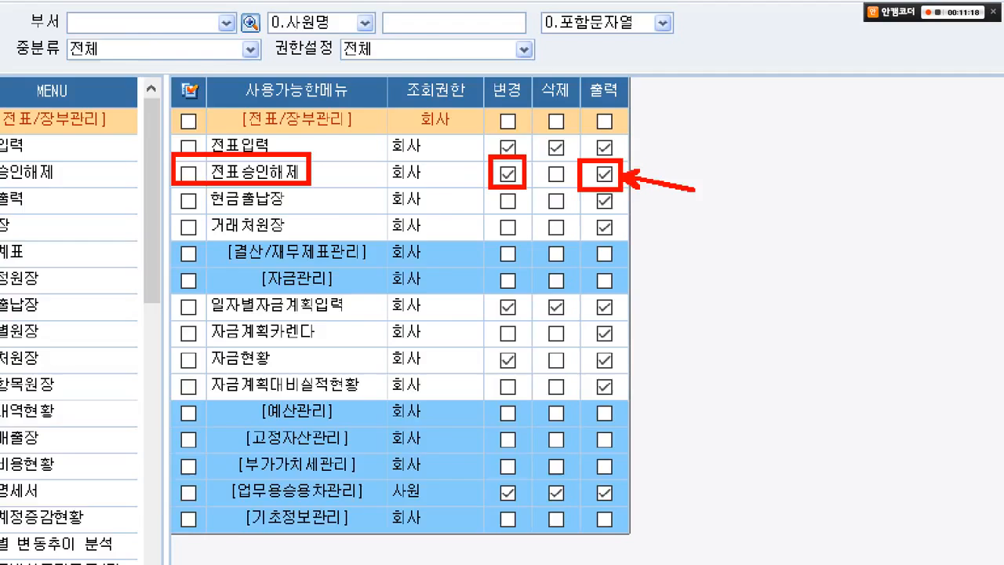
# Step: Check for answer ④ 채권채무잔액조회서, boxing and crossing out the available menus under 전표/장부관리 and 자금관리
pyautogui.hotkey('alt', 'Tab')
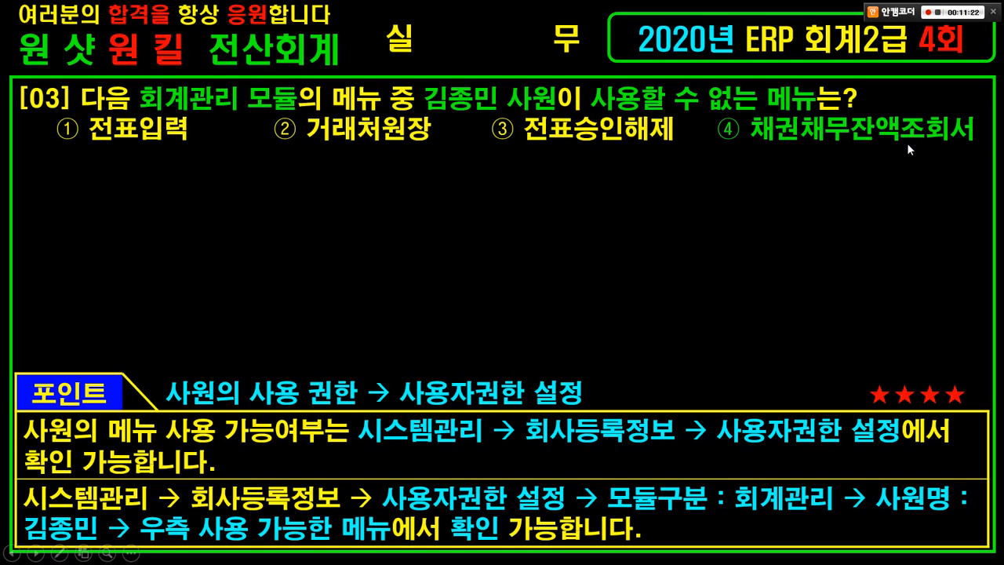
pyautogui.hotkey('alt', 'Tab')
pyautogui.hotkey('ctrl', '1')
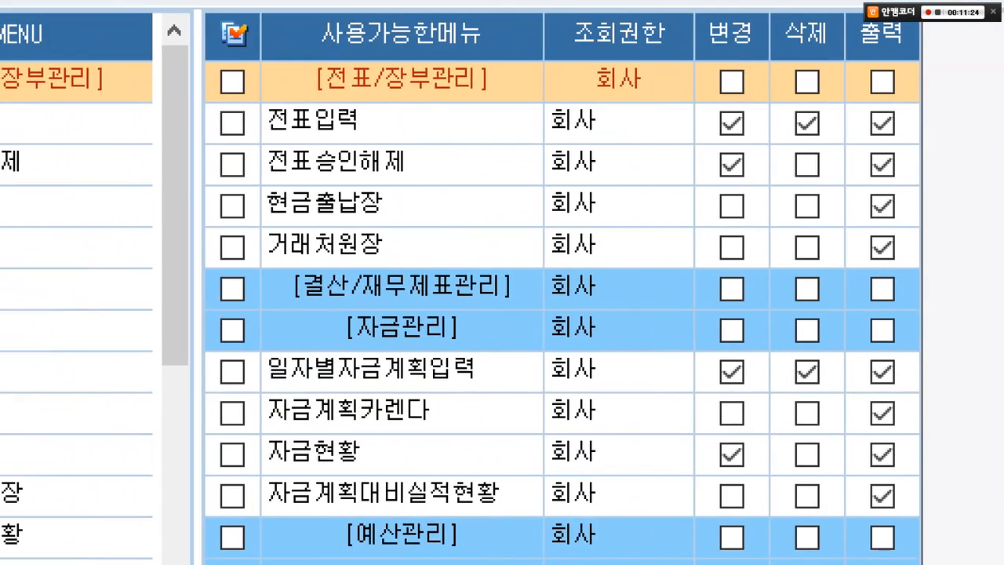
pyautogui.moveTo(222, 80)
pyautogui.mouseDown()
pyautogui.moveTo(392, 207)
pyautogui.moveTo(424, 252)
pyautogui.mouseUp()
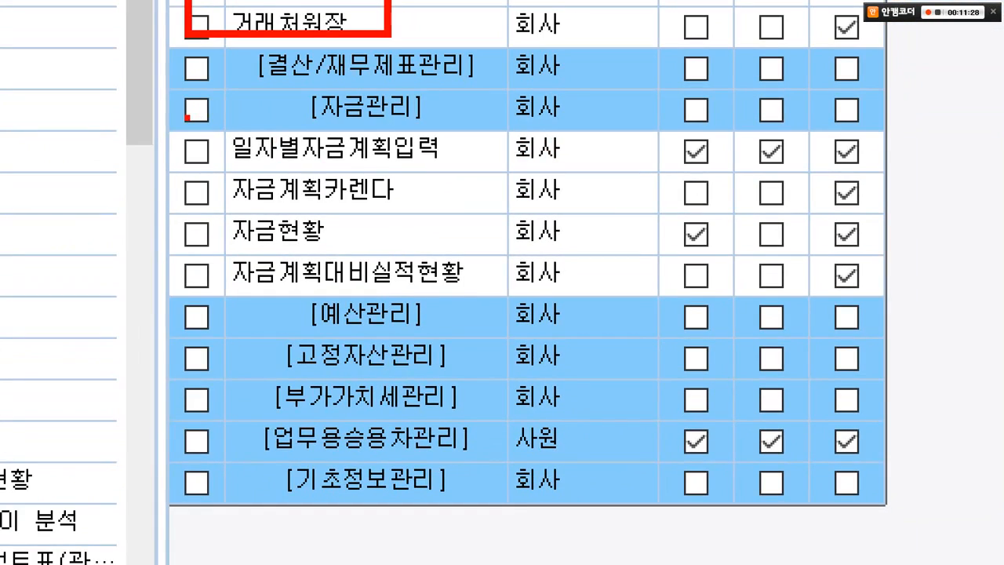
pyautogui.moveTo(187, 116)
pyautogui.mouseDown()
pyautogui.moveTo(502, 233)
pyautogui.moveTo(533, 292)
pyautogui.mouseUp()
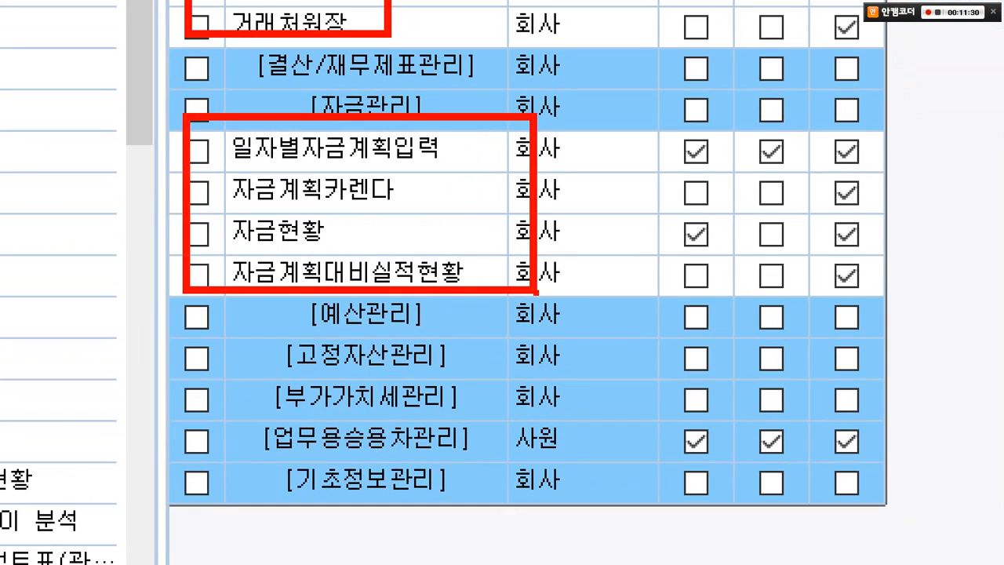
pyautogui.moveTo(508, 108); pyautogui.dragTo(400, 286)
pyautogui.moveTo(402, 166); pyautogui.dragTo(455, 239)
pyautogui.moveTo(398, 1); pyautogui.dragTo(349, 75)
pyautogui.moveTo(354, 38); pyautogui.dragTo(416, 87)
pyautogui.press('Escape')
# Step: Return to question 03 and box answer ④ 채권채무잔액조회서 in red
pyautogui.hotkey('alt', 'Tab')
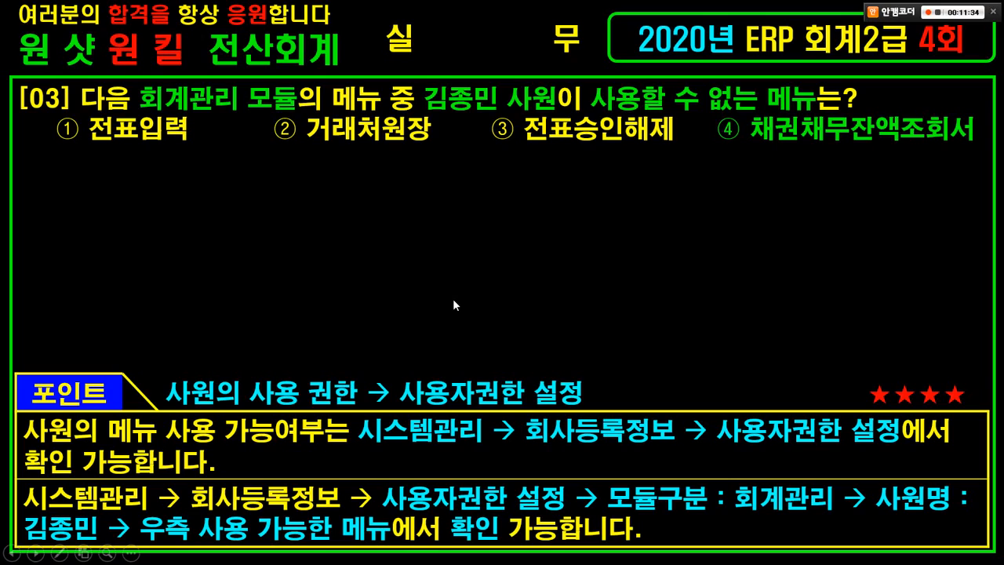
pyautogui.hotkey('ctrl', '2')
pyautogui.moveTo(705, 113); pyautogui.dragTo(982, 154)
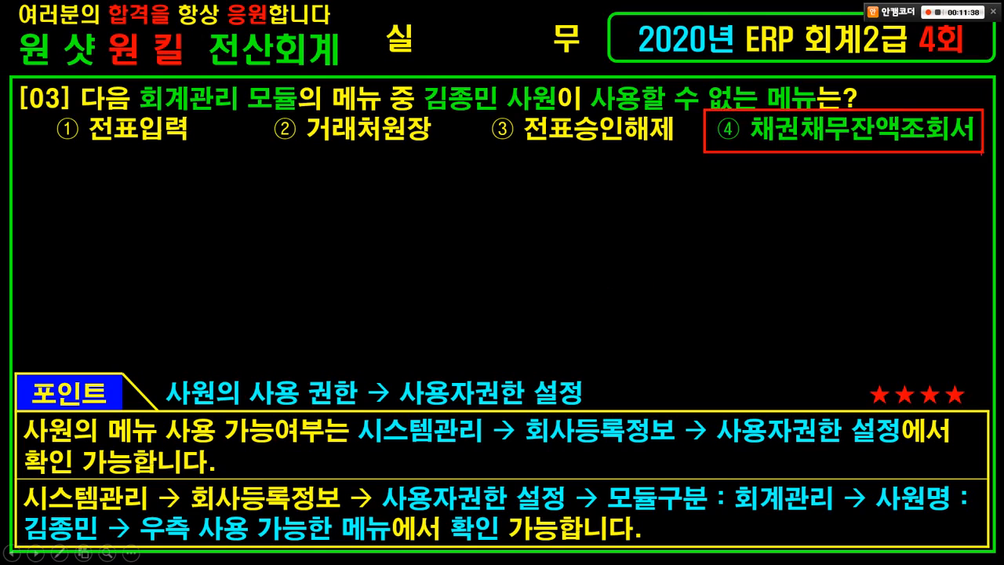
# Step: Circle the number of answer ④ 채권채무잔액조회서 in red
pyautogui.moveTo(717, 113); pyautogui.dragTo(737, 108)
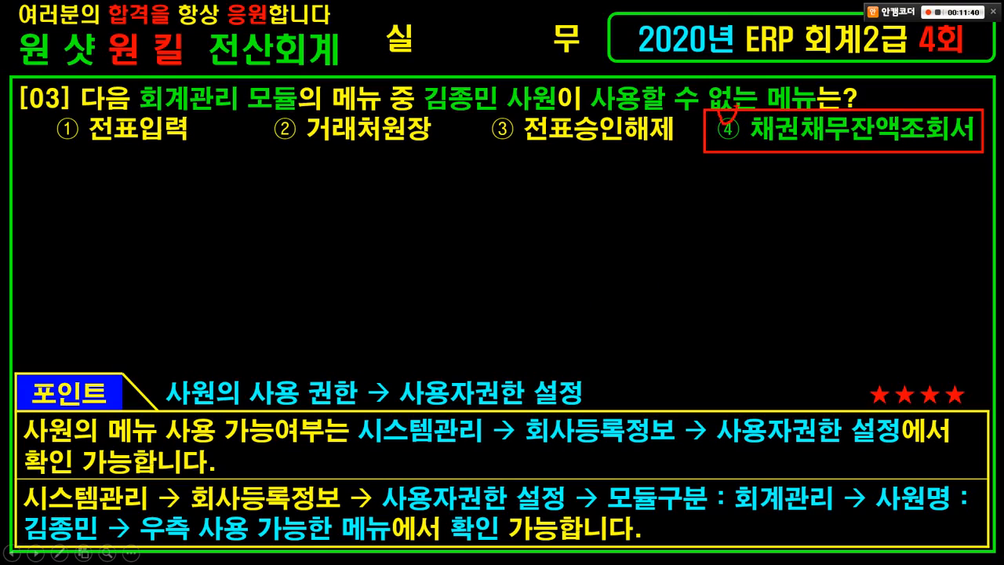
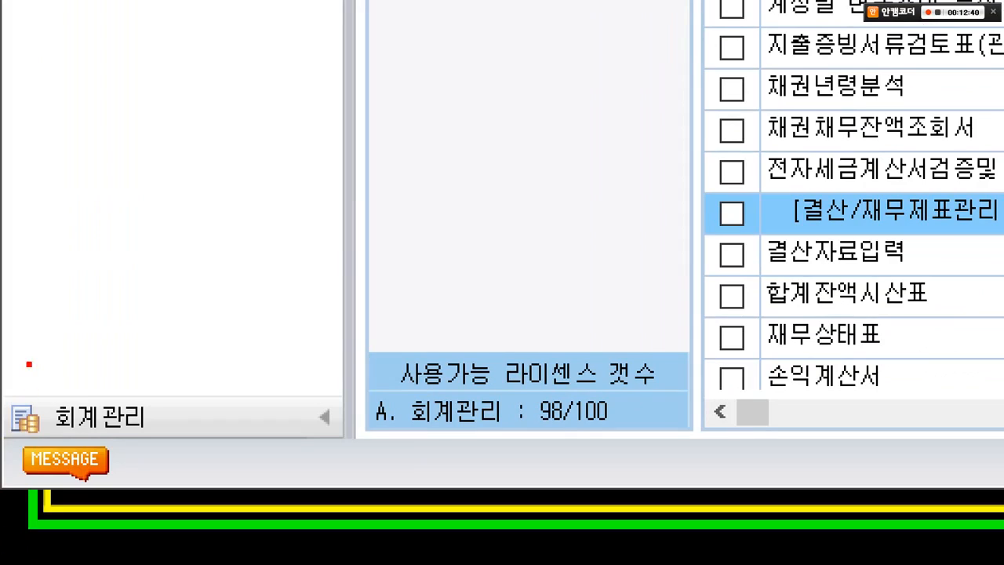
# Step: Compare the 회계관리 and 시스템관리 modules, boxing each heading in red and adding check marks above 회계관리
pyautogui.moveTo(1, 363)
pyautogui.mouseDown()
pyautogui.moveTo(335, 447)
pyautogui.moveTo(405, 450)
pyautogui.mouseUp()
pyautogui.moveTo(214, 313)
pyautogui.mouseDown()
pyautogui.moveTo(213, 326)
pyautogui.moveTo(325, 278)
pyautogui.mouseUp()
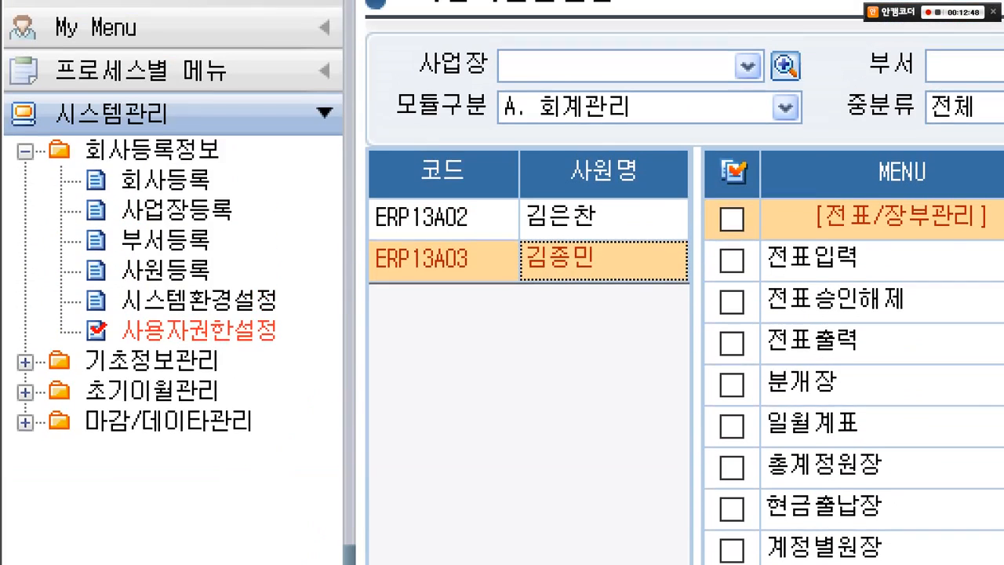
pyautogui.moveTo(2, 90); pyautogui.dragTo(362, 137)
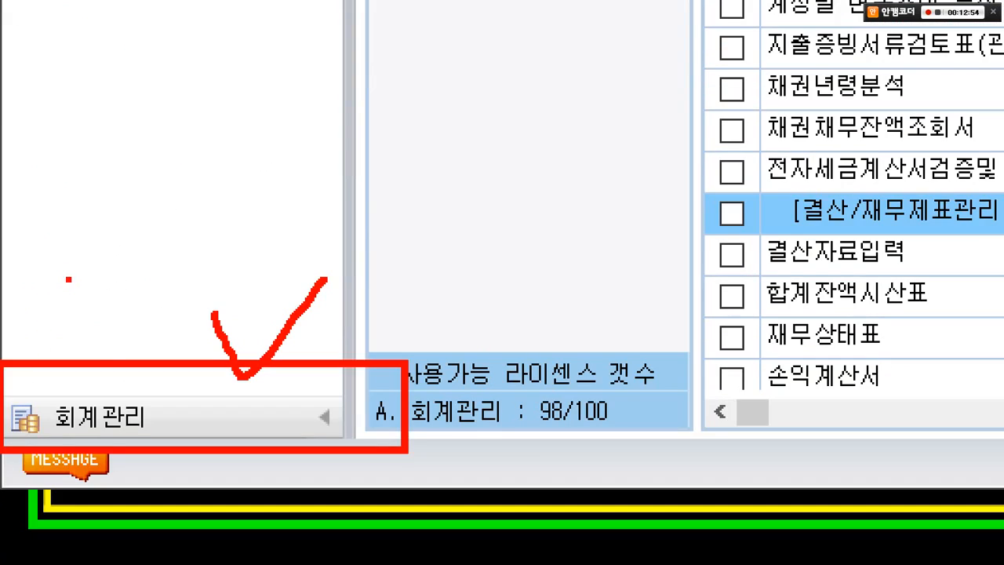
pyautogui.moveTo(82, 337); pyautogui.dragTo(163, 278)
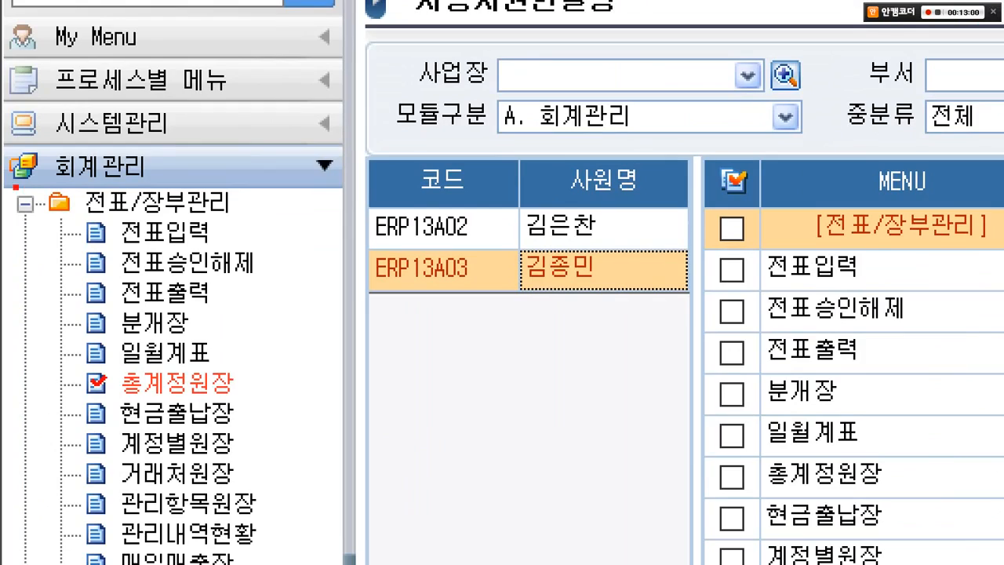
# Step: Under the 회계관리 module, box the 전표/장부관리 folder and its 총계정원장 menu in red
pyautogui.moveTo(6, 180); pyautogui.dragTo(257, 217)
pyautogui.moveTo(42, 364)
pyautogui.mouseDown()
pyautogui.moveTo(156, 363)
pyautogui.moveTo(260, 412)
pyautogui.mouseUp()
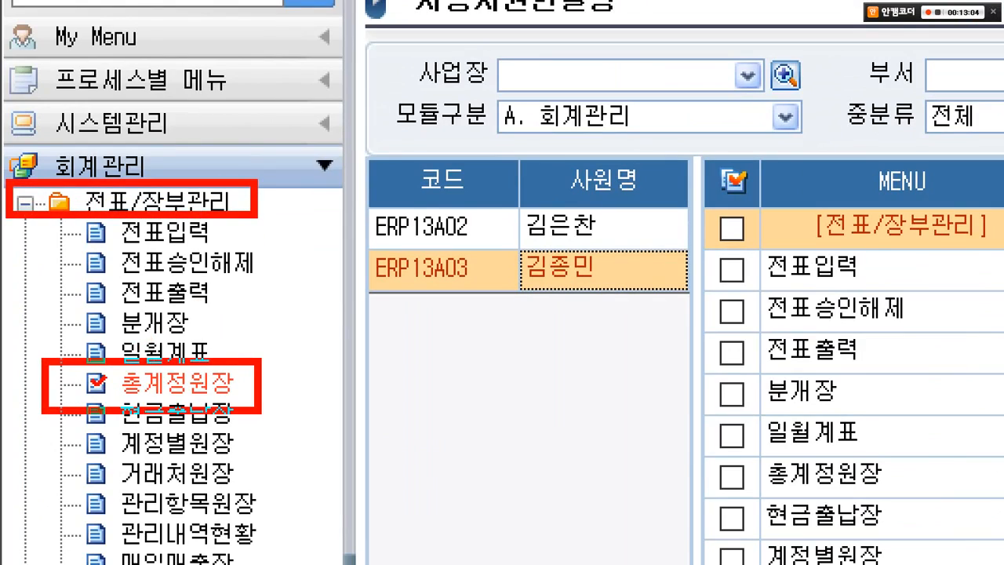
# Step: Close 사용자권한설정 and open 총계정원장 from the 회계관리 module's 전표/장부관리 folder
pyautogui.press('Escape')
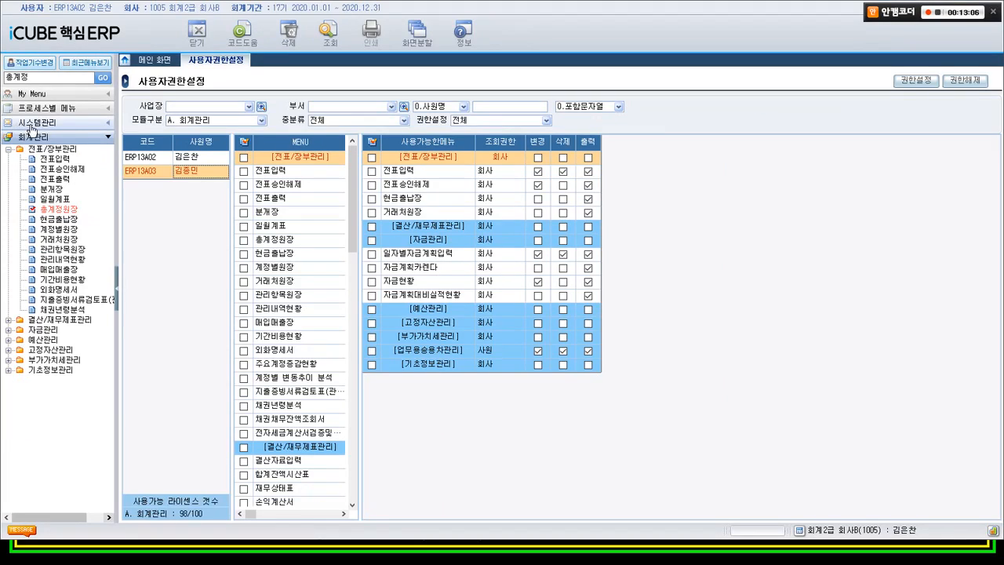
pyautogui.press('Escape')
pyautogui.press('Escape')
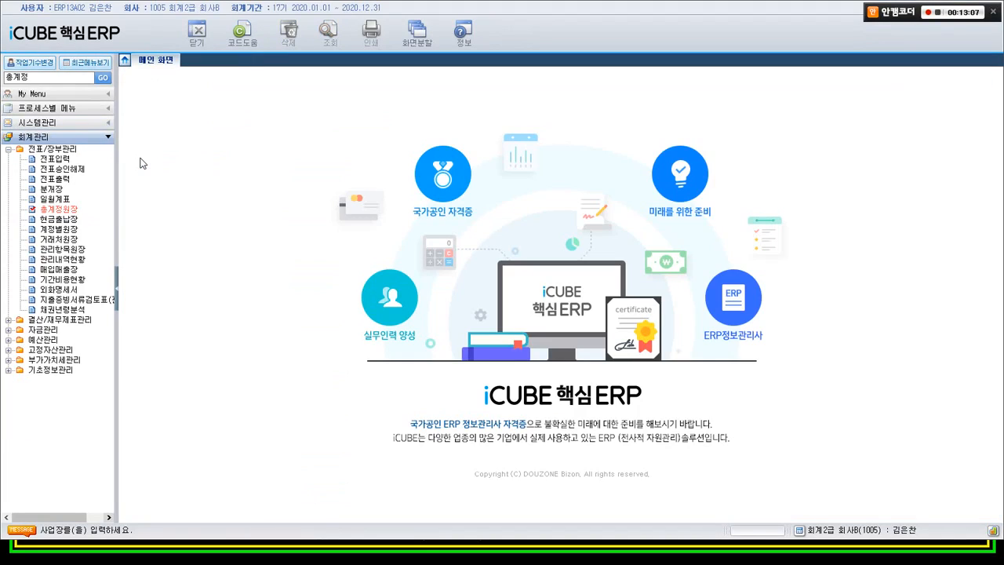
pyautogui.click(49, 207)
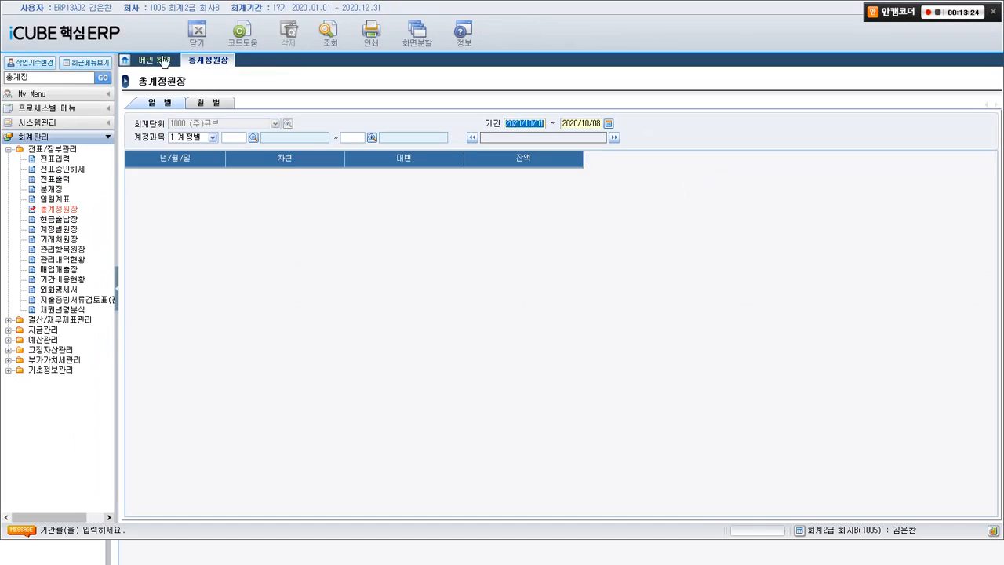
# Step: Switch to the question 04 slide, box 상품매출액 in red, and return to the 총계정원장 in iCUBE 핵심ERP
pyautogui.click(320, 240)
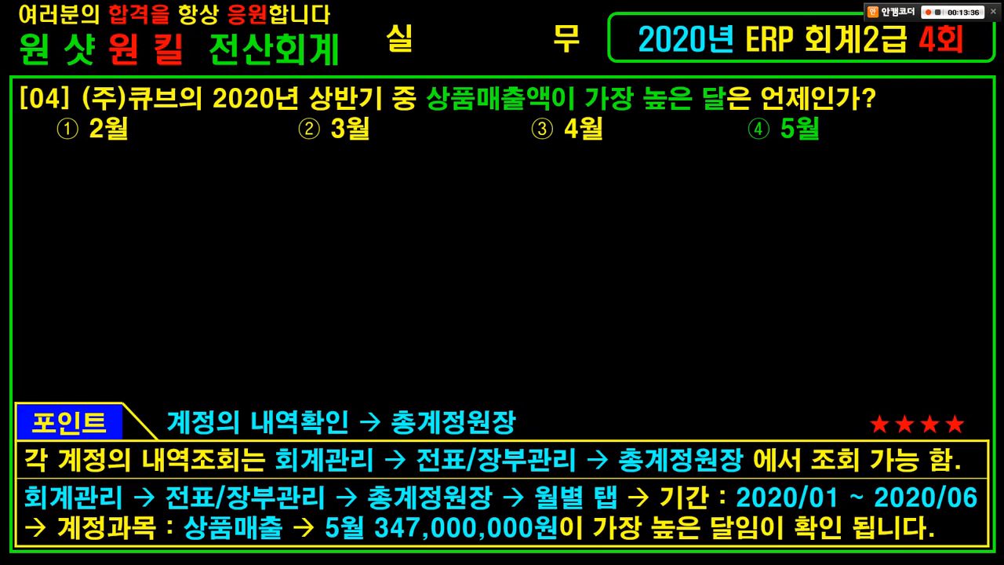
pyautogui.moveTo(417, 68); pyautogui.dragTo(571, 120)
pyautogui.press('Escape')
pyautogui.hotkey('alt', 'Tab')
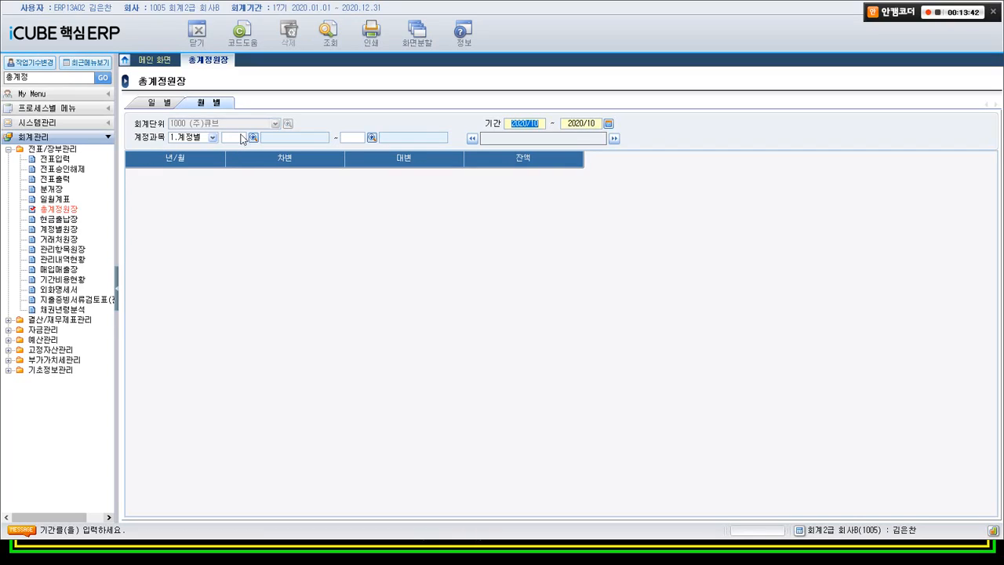
# Step: Search the account codes for 상품매, box 40100 상품매출 in red, and choose it for the monthly 총계정원장
pyautogui.click(253, 138)
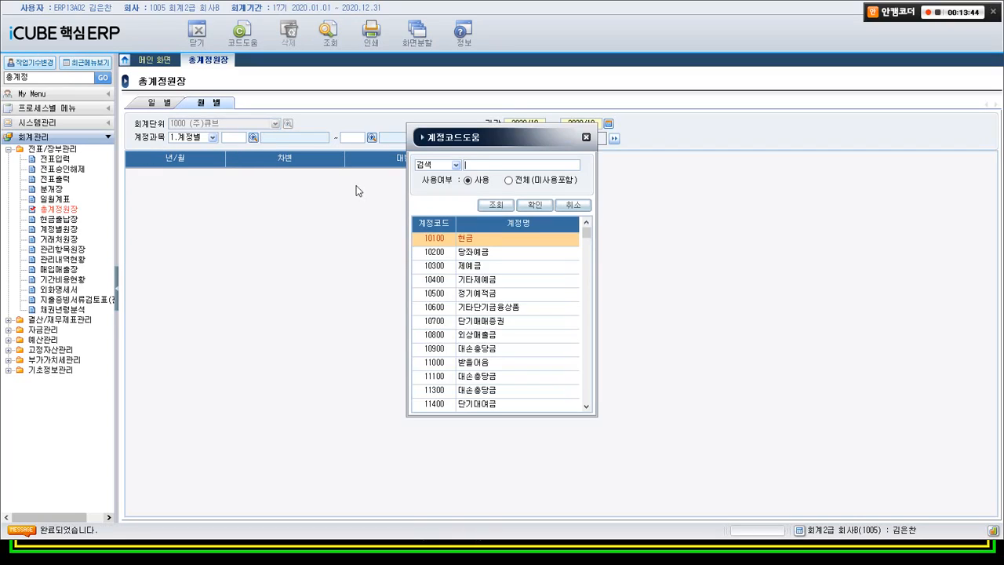
pyautogui.write('상품매')
pyautogui.press('Return')
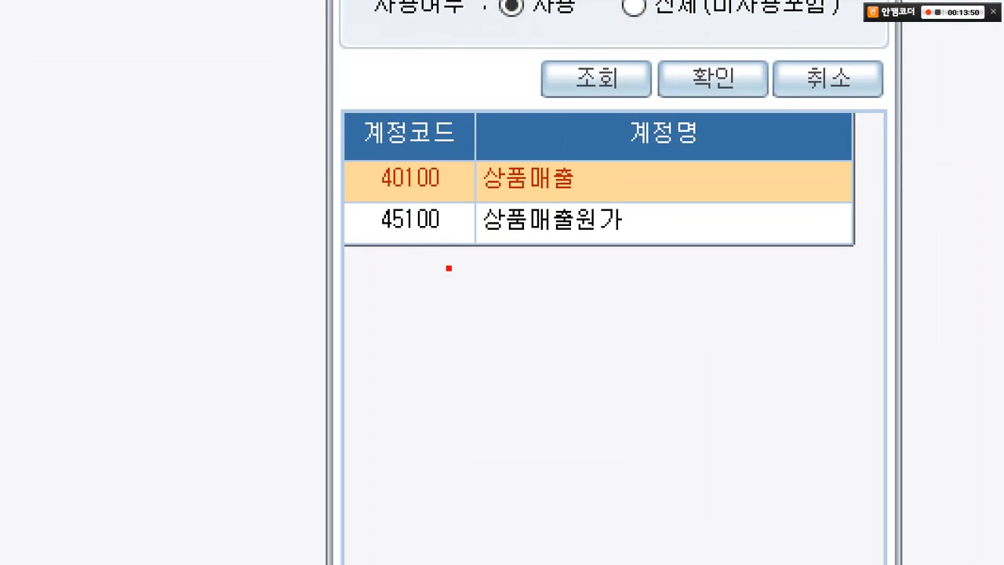
pyautogui.moveTo(334, 142); pyautogui.dragTo(616, 201)
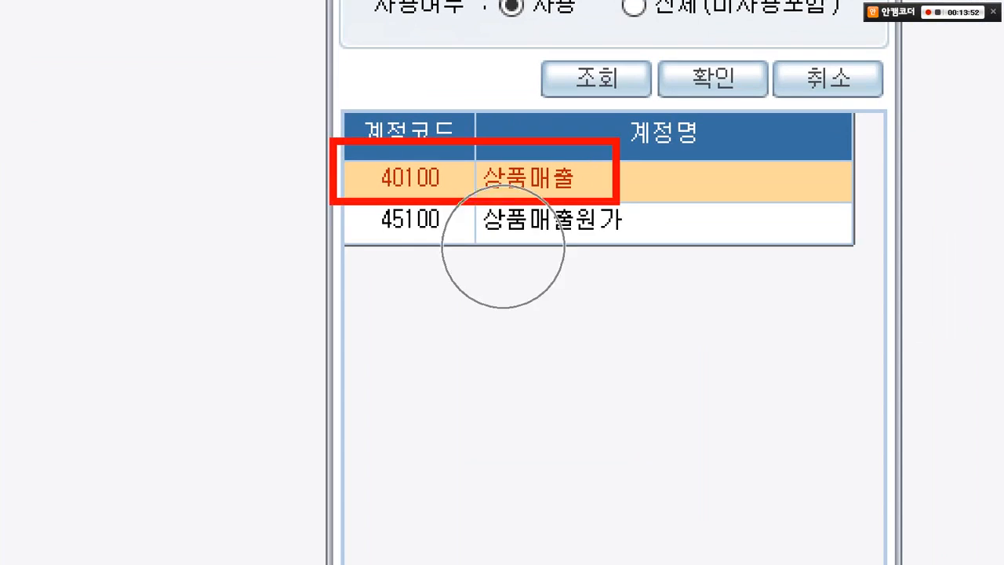
pyautogui.moveTo(419, 172)
pyautogui.mouseDown()
pyautogui.moveTo(442, 172)
pyautogui.moveTo(428, 184)
pyautogui.moveTo(447, 185)
pyautogui.moveTo(370, 192)
pyautogui.moveTo(408, 134)
pyautogui.moveTo(424, 167)
pyautogui.mouseUp()
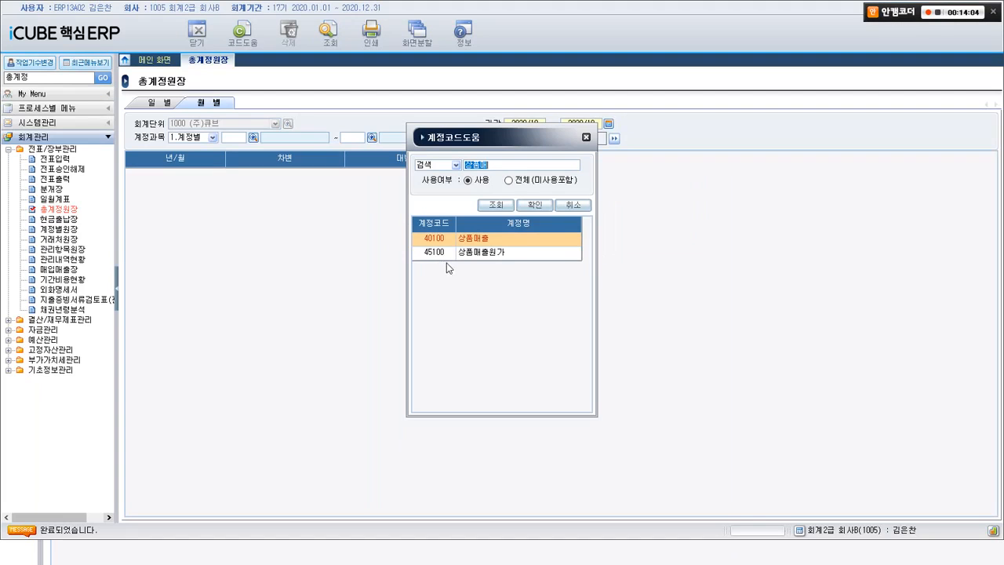
pyautogui.click(534, 204)
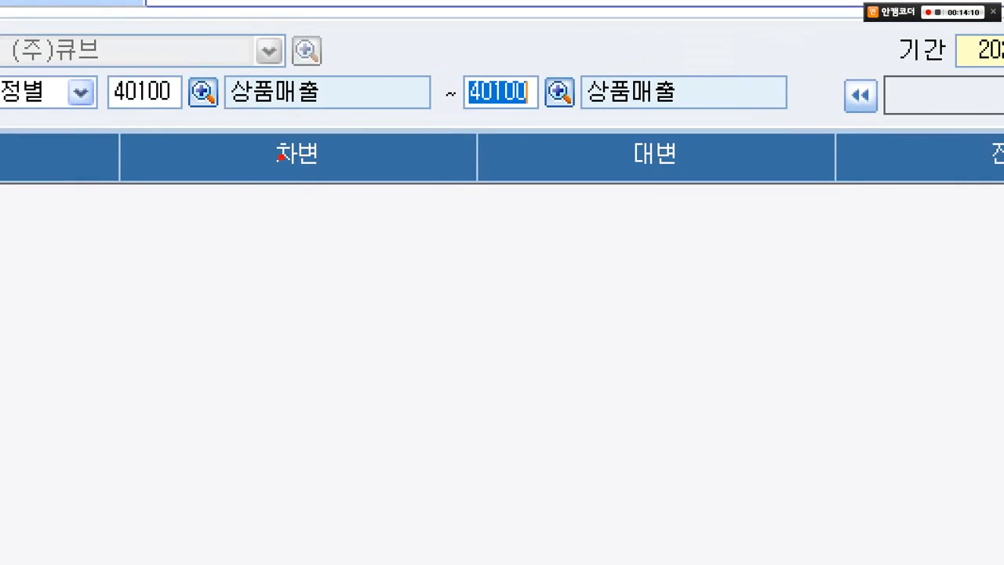
# Step: Retrieve the monthly 상품매출 ledger, boxing the ending account and the 기간 range in red
pyautogui.moveTo(445, 56); pyautogui.dragTo(738, 166)
pyautogui.press('Escape')
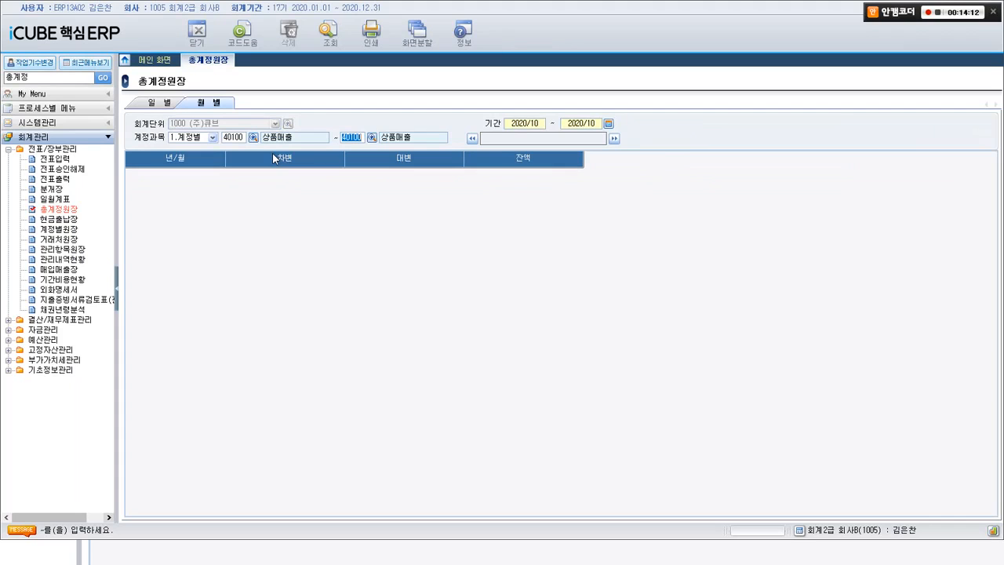
pyautogui.press('Return')
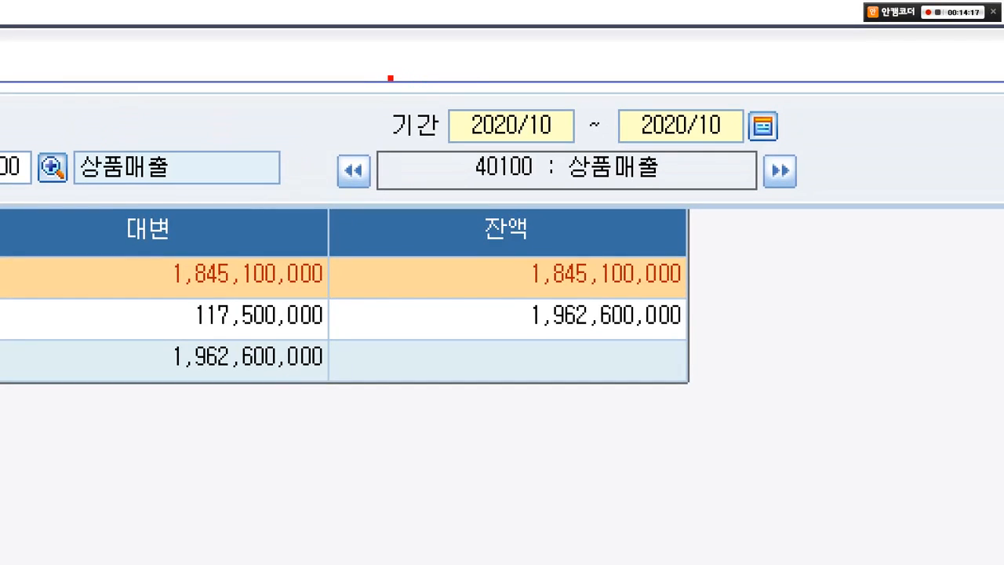
pyautogui.moveTo(390, 79)
pyautogui.mouseDown()
pyautogui.moveTo(732, 146)
pyautogui.moveTo(860, 159)
pyautogui.mouseUp()
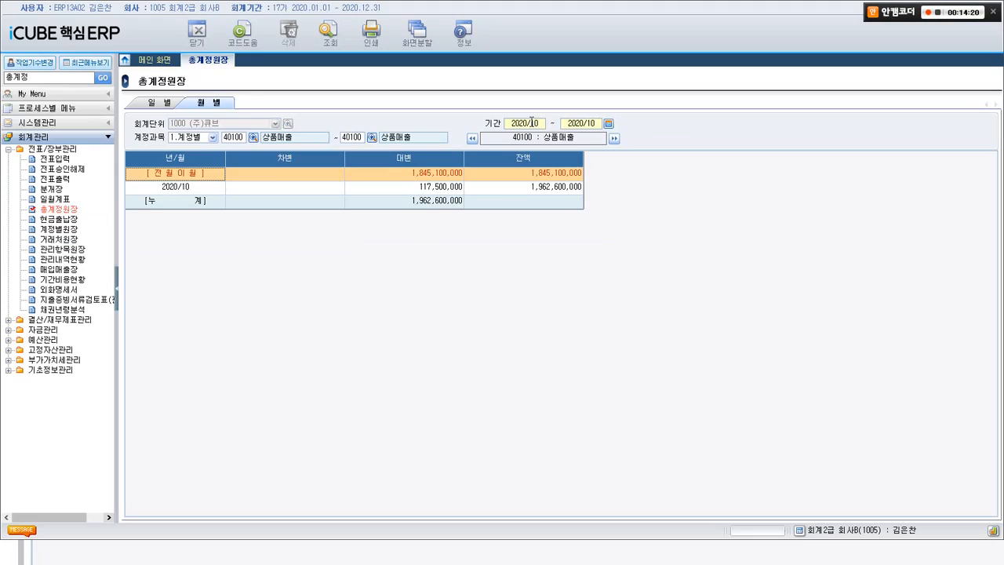
# Step: Set the ledger period to 2020/01 through 2020/06 and retrieve the monthly 상품매출 amounts
pyautogui.click(480, 126)
pyautogui.write('2021')
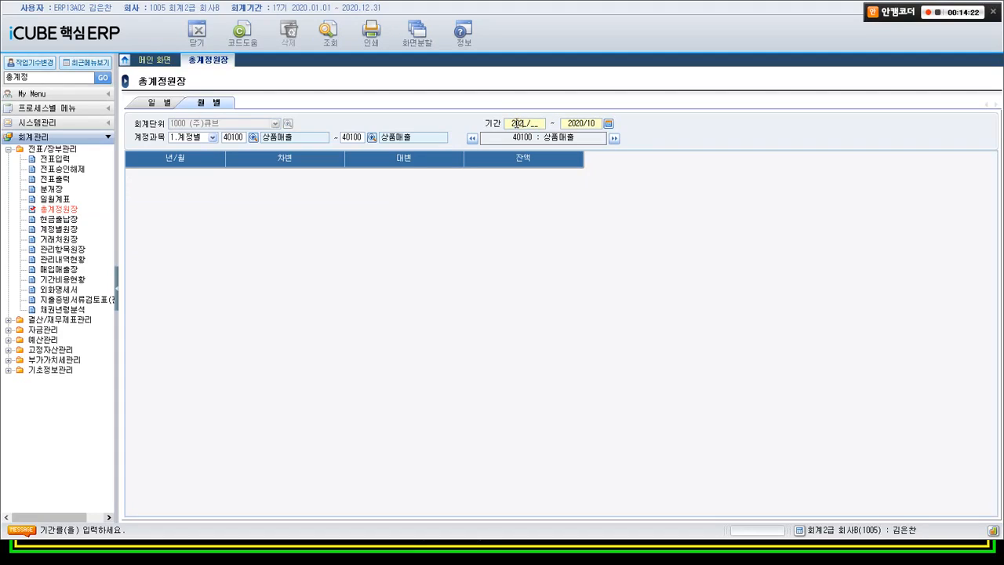
pyautogui.write('01')
pyautogui.write('20')
pyautogui.write('2006')
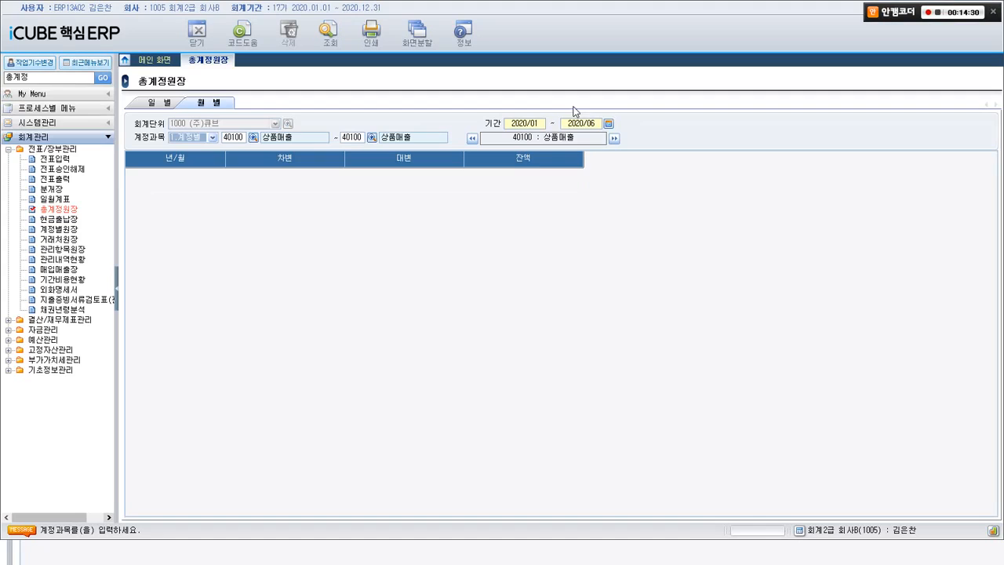
pyautogui.press('Return')
pyautogui.press('Return')
pyautogui.press('Return')
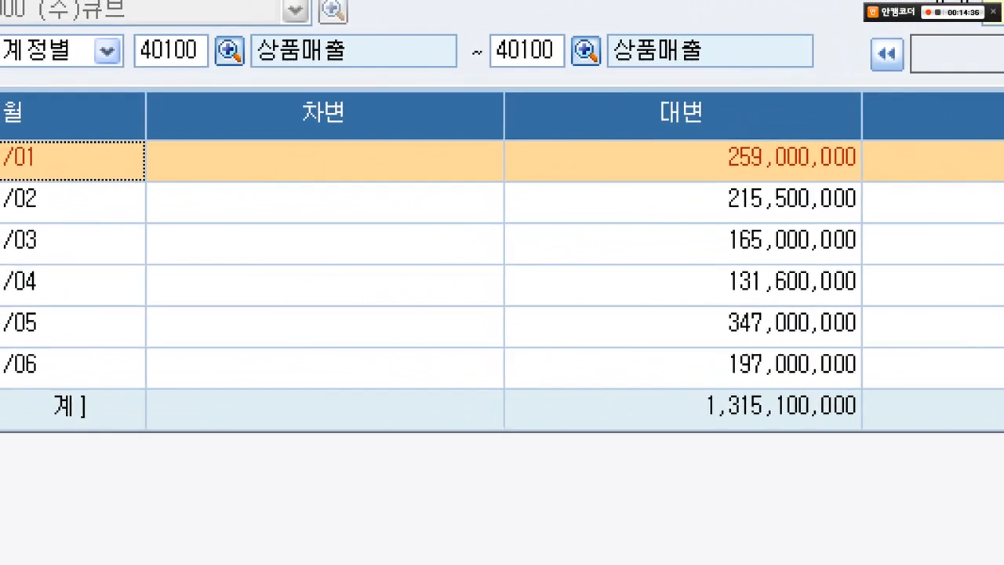
# Step: Circle 상품매출, box the monthly 대변 amounts, cross out the 잔액 column, and box the months 2020/01 to 2020/06
pyautogui.moveTo(297, 86)
pyautogui.mouseDown()
pyautogui.moveTo(326, 74)
pyautogui.moveTo(292, 25)
pyautogui.moveTo(312, 38)
pyautogui.mouseUp()
pyautogui.moveTo(648, 132)
pyautogui.mouseDown()
pyautogui.moveTo(882, 251)
pyautogui.moveTo(880, 400)
pyautogui.mouseUp()
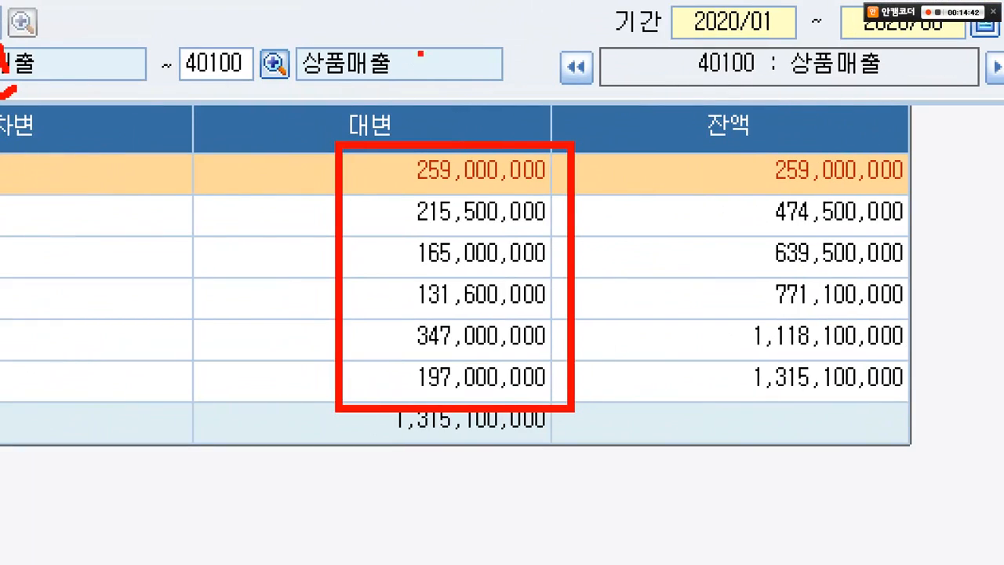
pyautogui.moveTo(923, 133); pyautogui.dragTo(841, 451)
pyautogui.moveTo(732, 132); pyautogui.dragTo(924, 472)
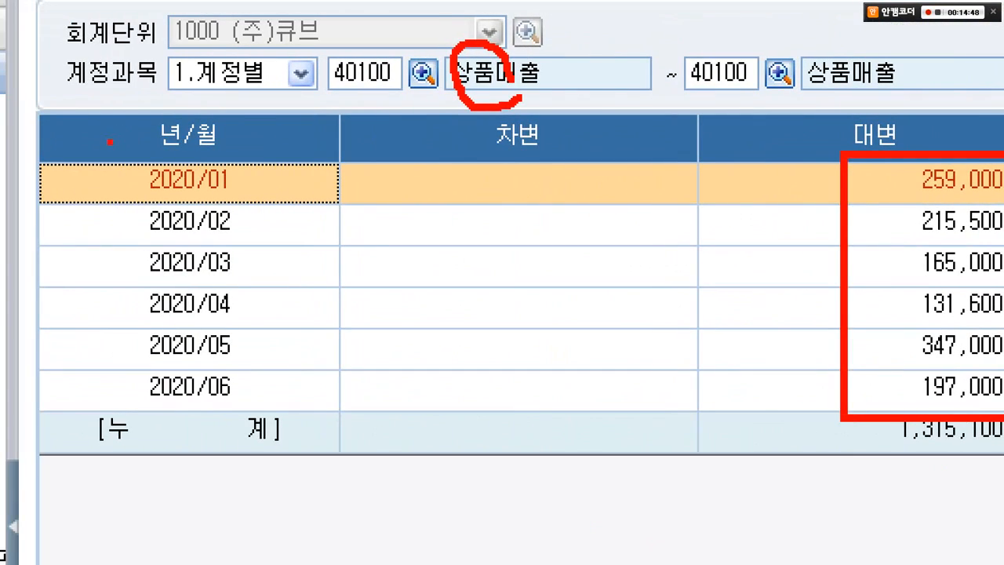
pyautogui.moveTo(102, 143)
pyautogui.mouseDown()
pyautogui.moveTo(218, 226)
pyautogui.moveTo(295, 405)
pyautogui.mouseUp()
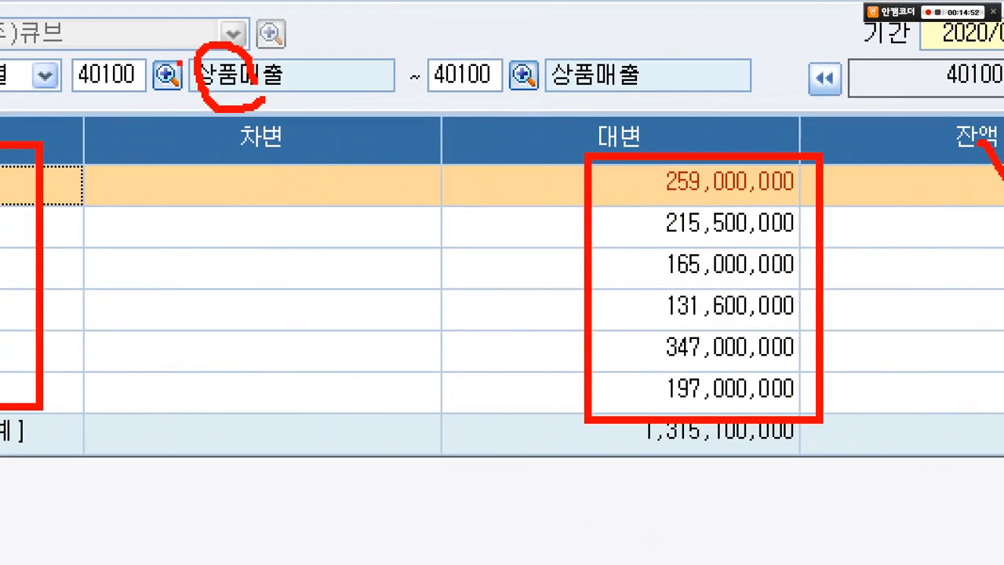
# Step: Compare the monthly 대변 amounts with an arrow, line and circle, pointing back to 2020/05 and boxing its amount in red
pyautogui.moveTo(627, 318); pyautogui.dragTo(444, 192)
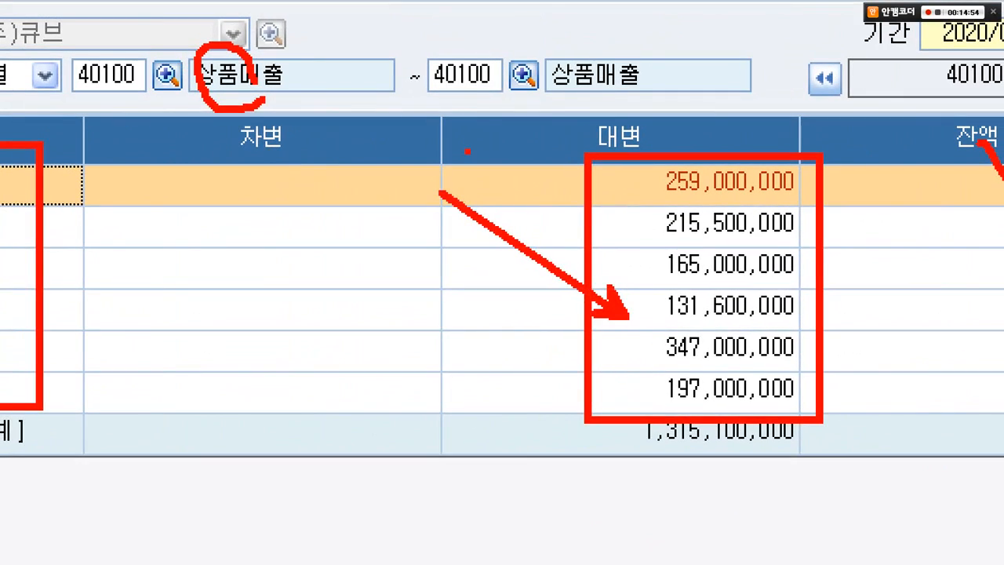
pyautogui.moveTo(673, 134); pyautogui.dragTo(671, 415)
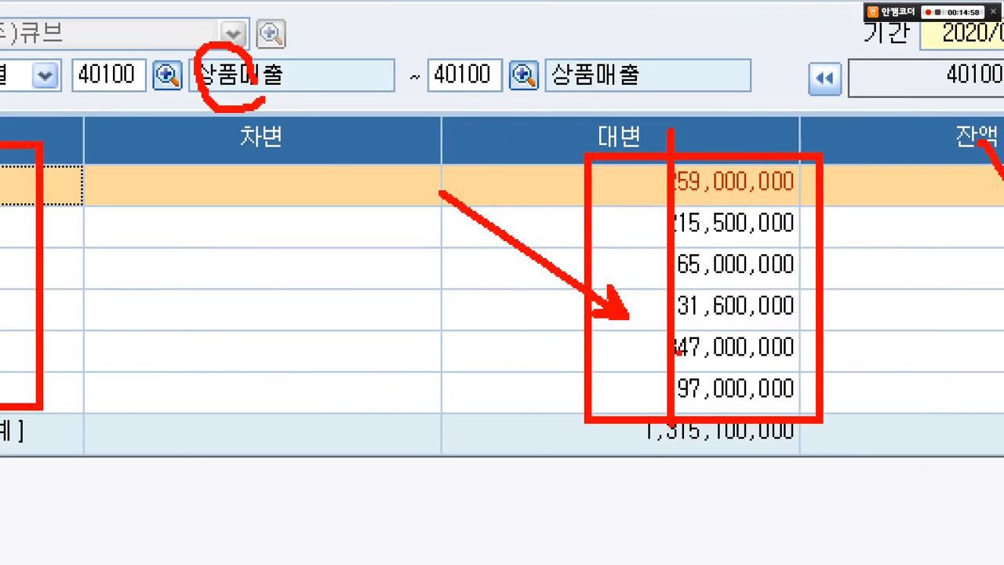
pyautogui.moveTo(665, 375)
pyautogui.mouseDown()
pyautogui.moveTo(616, 378)
pyautogui.moveTo(665, 385)
pyautogui.mouseUp()
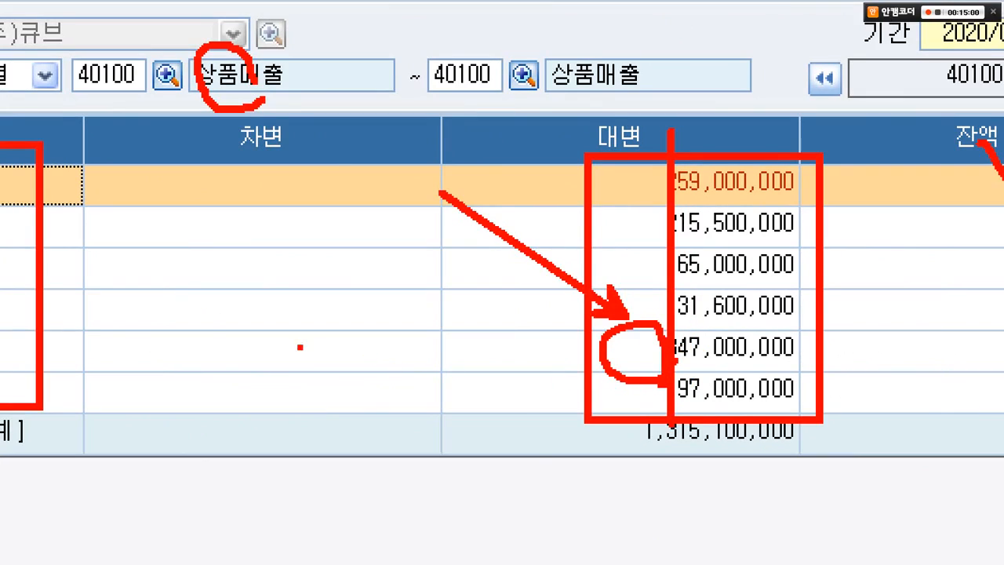
pyautogui.moveTo(200, 332)
pyautogui.mouseDown()
pyautogui.moveTo(199, 362)
pyautogui.moveTo(639, 347)
pyautogui.mouseUp()
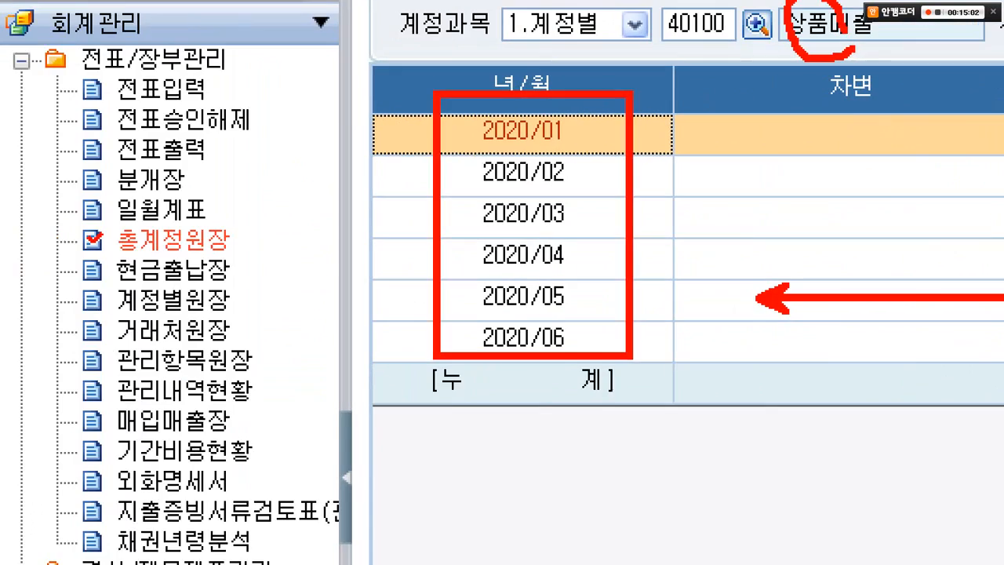
pyautogui.moveTo(584, 329)
pyautogui.mouseDown()
pyautogui.moveTo(367, 270)
pyautogui.moveTo(627, 337)
pyautogui.mouseUp()
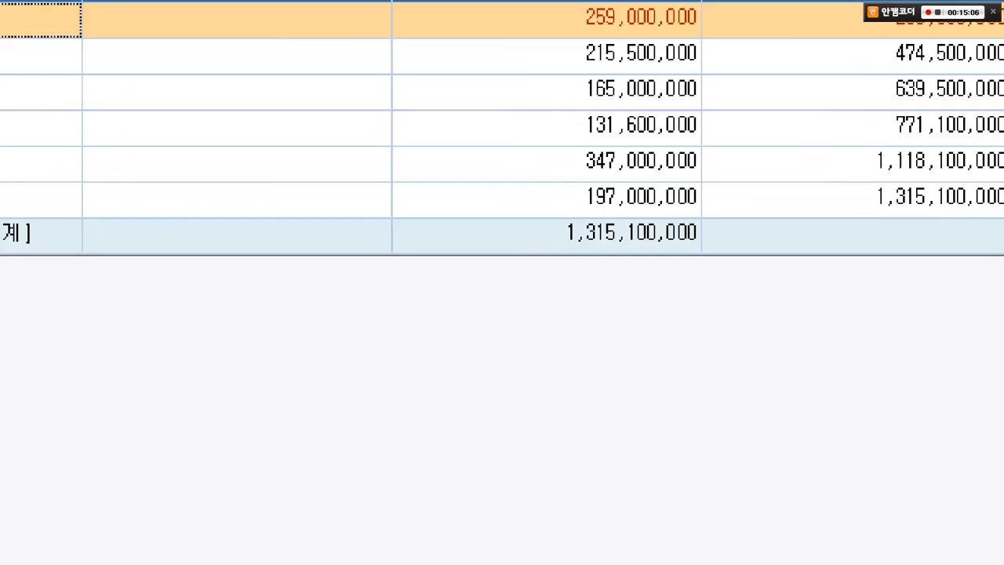
pyautogui.moveTo(377, 195)
pyautogui.mouseDown()
pyautogui.moveTo(426, 227)
pyautogui.moveTo(576, 243)
pyautogui.mouseUp()
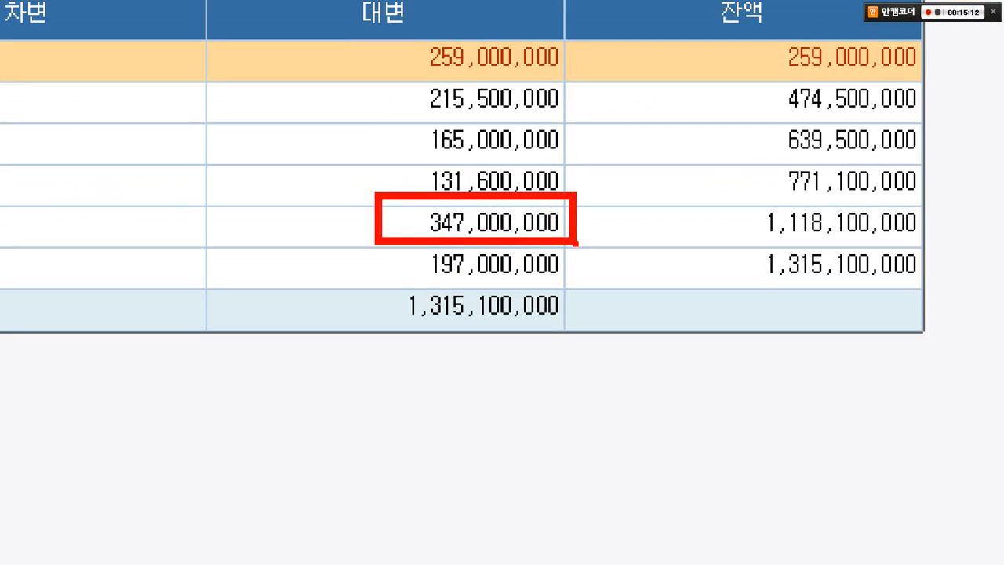
pyautogui.press('Escape')
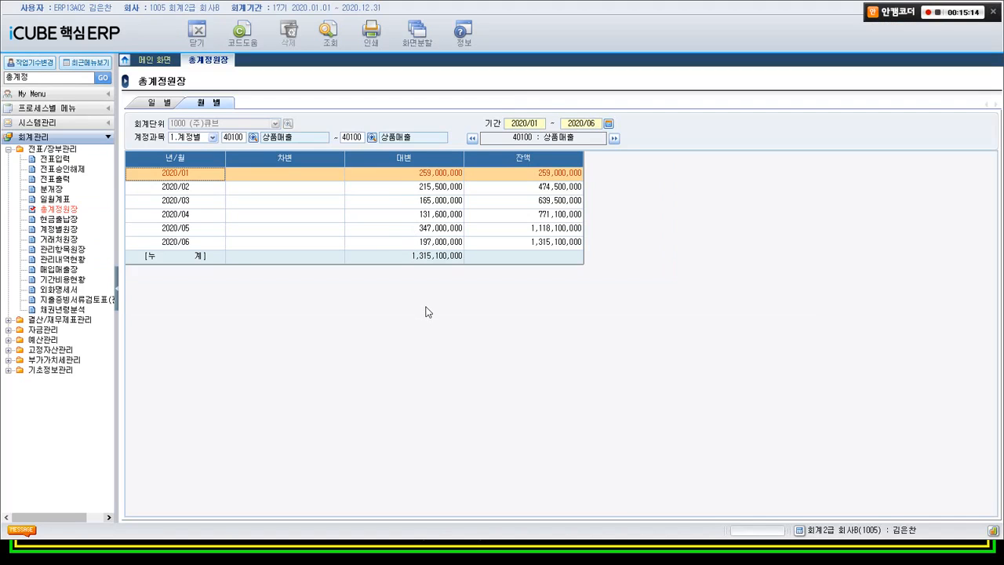
# Step: Return to the question 04 slide, box answer ④ 5월 in red, and clear the annotation
pyautogui.hotkey('alt', 'Tab')
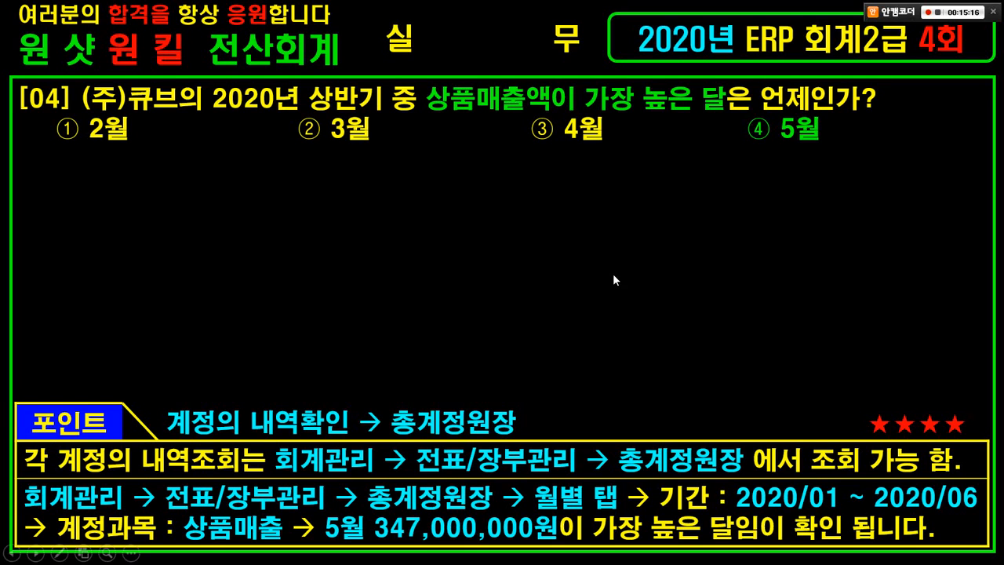
pyautogui.hotkey('ctrl', '2')
pyautogui.moveTo(732, 115); pyautogui.dragTo(829, 144)
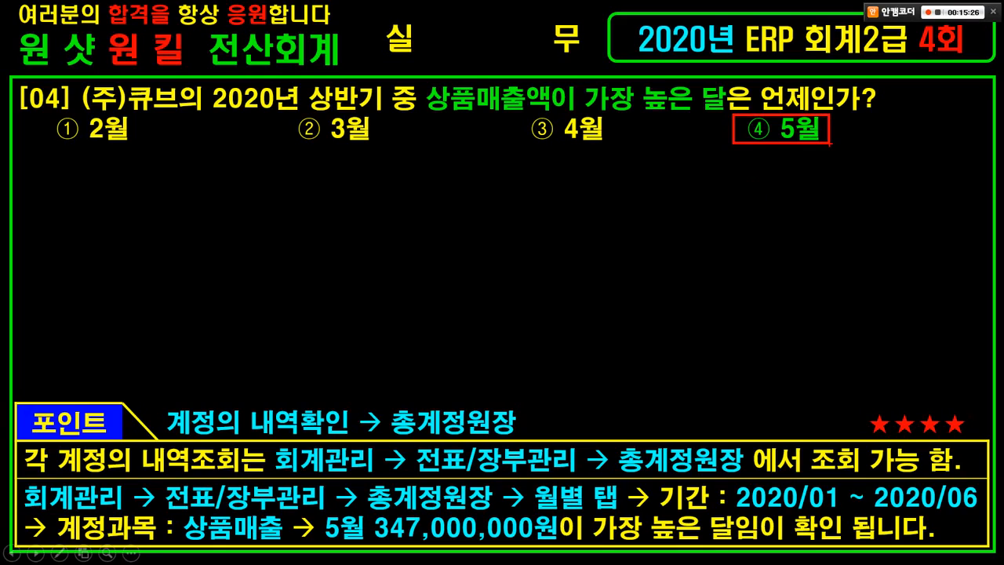
pyautogui.press('Escape')
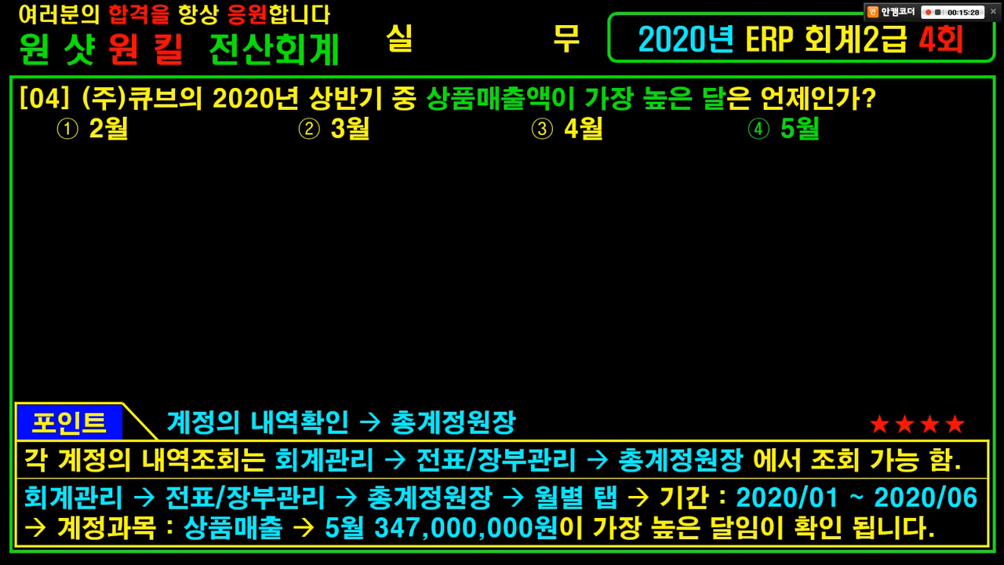
# Step: Advance to the question 05 slide and box 자산의 관리, 관리부서 and the 자산유형 : 비품 line
pyautogui.hotkey('alt', 'Tab')
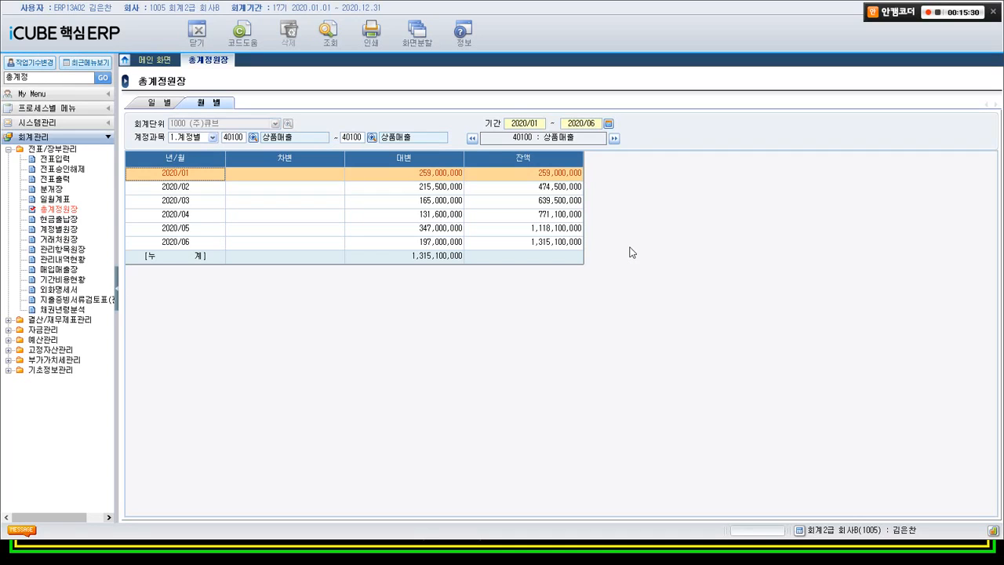
pyautogui.press('Escape')
pyautogui.hotkey('alt', 'Tab')
pyautogui.press('Right')
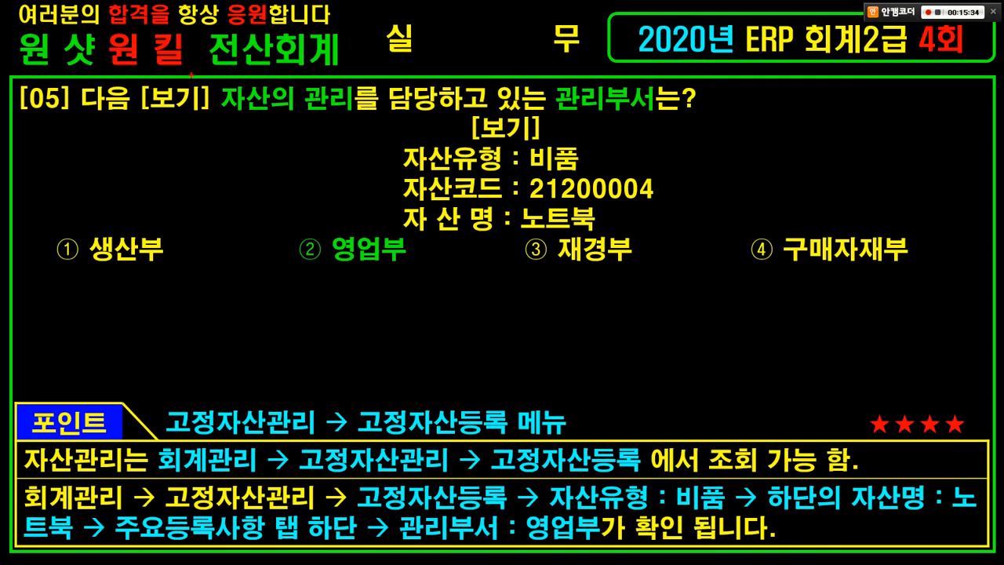
pyautogui.moveTo(190, 74); pyautogui.dragTo(338, 113)
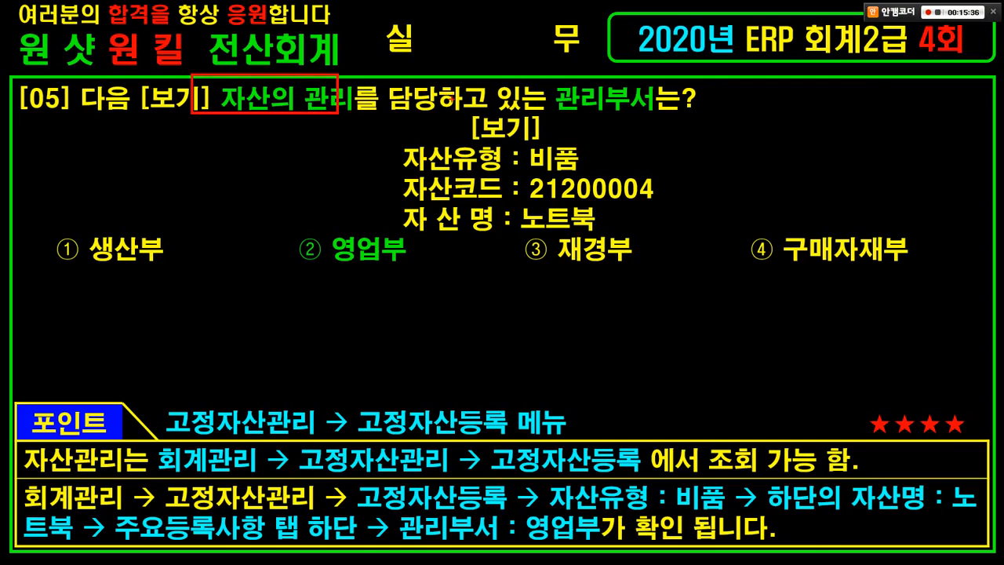
pyautogui.moveTo(548, 80); pyautogui.dragTo(663, 118)
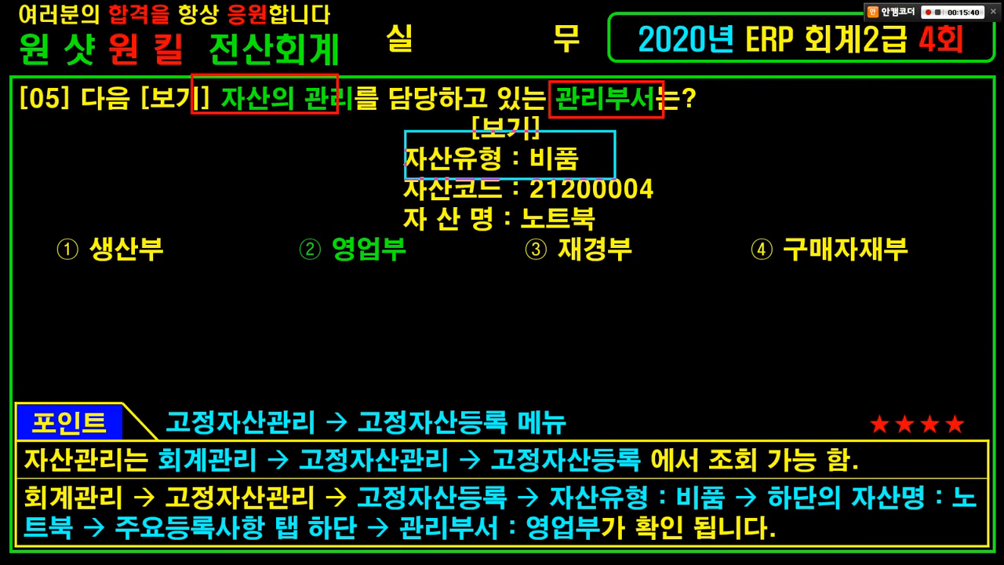
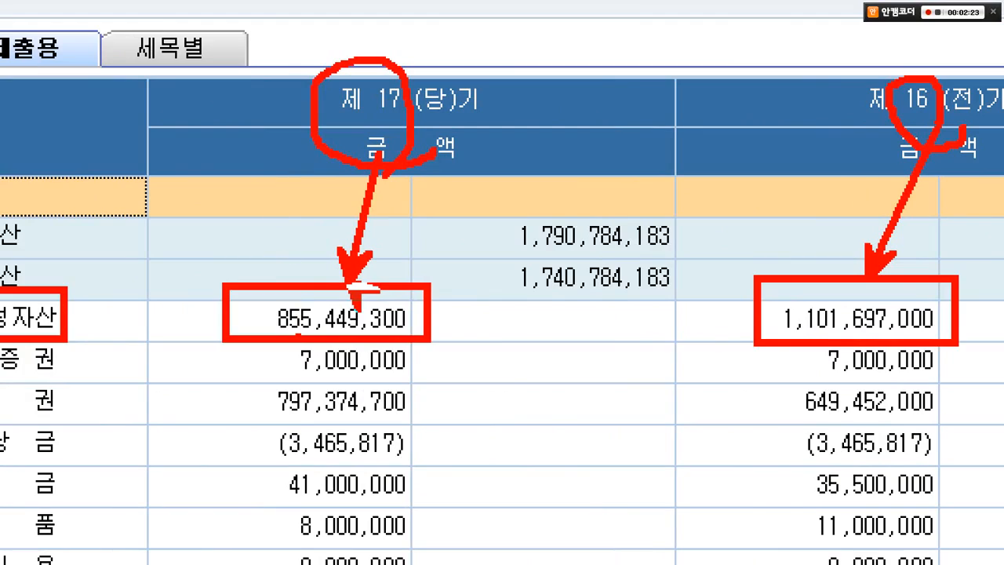
# Step: Mark the 제 17(당)기 현금및현금성자산 amount on the 재무상태표, then clear the annotations
pyautogui.moveTo(299, 360)
pyautogui.mouseDown()
pyautogui.moveTo(275, 367)
pyautogui.moveTo(224, 286)
pyautogui.moveTo(407, 268)
pyautogui.moveTo(443, 336)
pyautogui.moveTo(315, 362)
pyautogui.mouseUp()
pyautogui.moveTo(426, 248); pyautogui.dragTo(516, 176)
pyautogui.press('Escape')
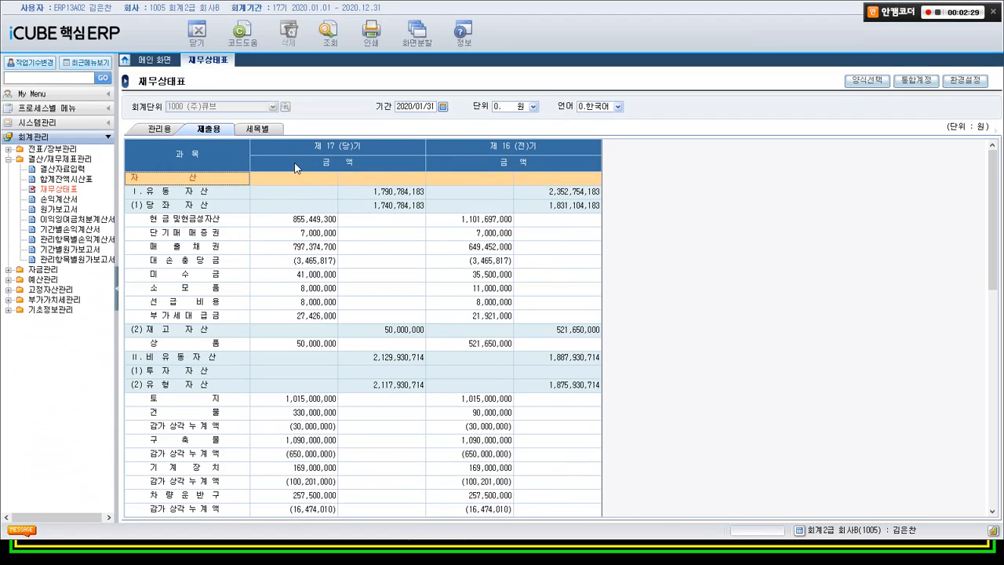
# Step: Return to the question 11 slide, box and check-mark answer ② 855,449,300원, and clear the marks
pyautogui.click(480, 552)
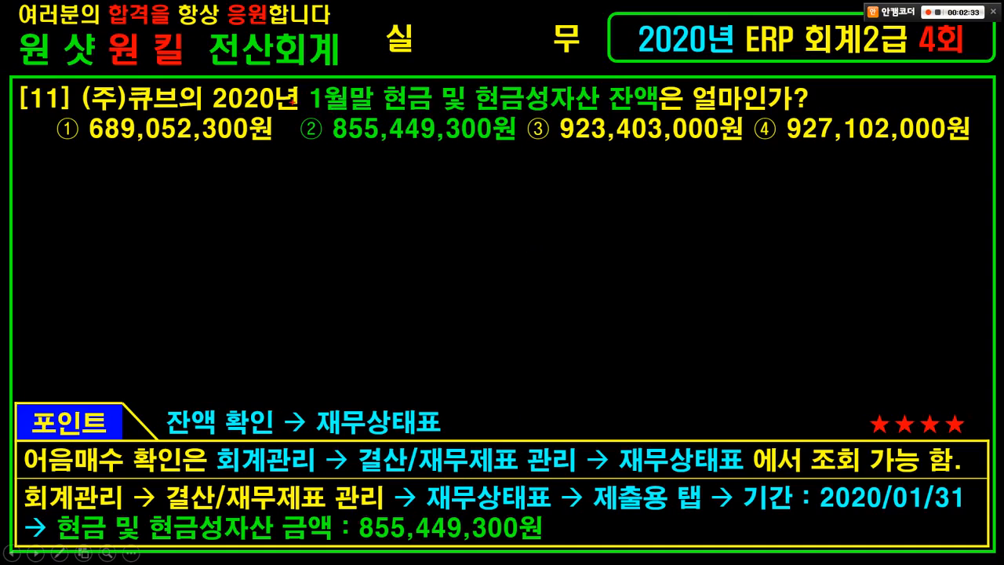
pyautogui.moveTo(293, 99)
pyautogui.mouseDown()
pyautogui.moveTo(412, 147)
pyautogui.moveTo(529, 149)
pyautogui.mouseUp()
pyautogui.moveTo(301, 111)
pyautogui.mouseDown()
pyautogui.moveTo(319, 131)
pyautogui.moveTo(335, 88)
pyautogui.mouseUp()
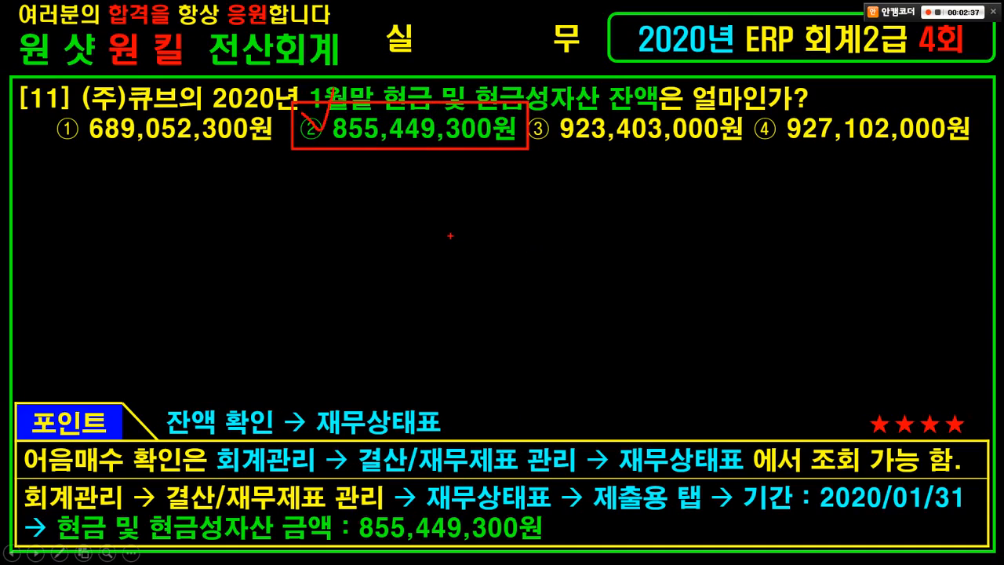
pyautogui.press('Escape')
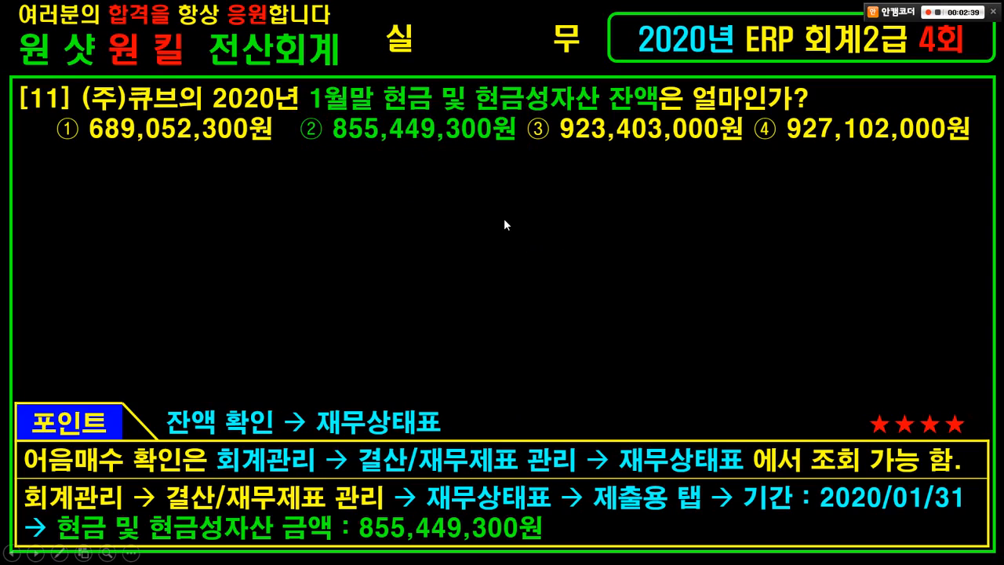
# Step: Advance to question 12, box 3월 31일 기준 and 외상매출금의 잔액이 가장 큰, underline (주)큐브, and circle 거래처
pyautogui.click(505, 220)
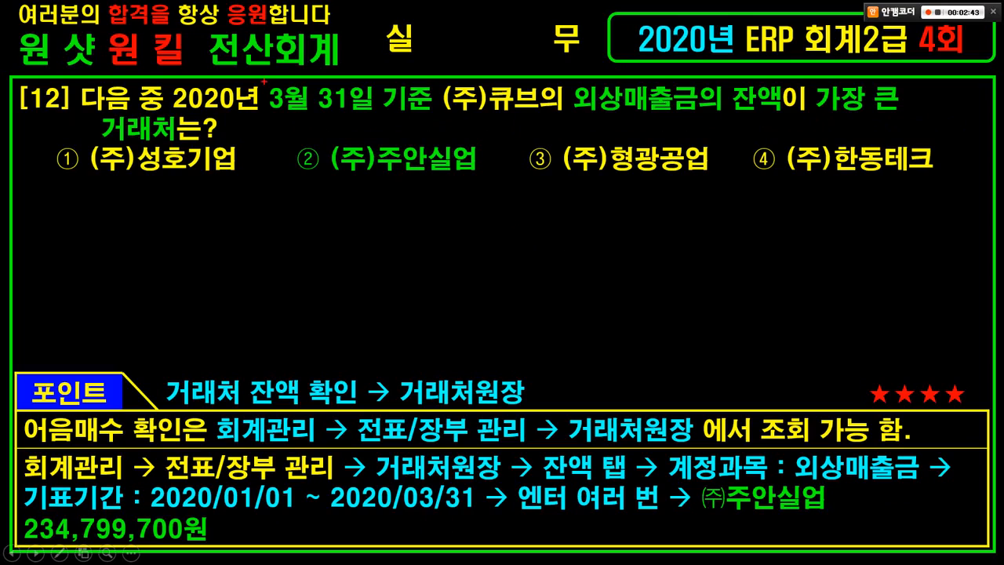
pyautogui.moveTo(261, 80)
pyautogui.mouseDown()
pyautogui.moveTo(350, 106)
pyautogui.moveTo(543, 112)
pyautogui.mouseUp()
pyautogui.moveTo(551, 75)
pyautogui.mouseDown()
pyautogui.moveTo(658, 110)
pyautogui.moveTo(896, 109)
pyautogui.mouseUp()
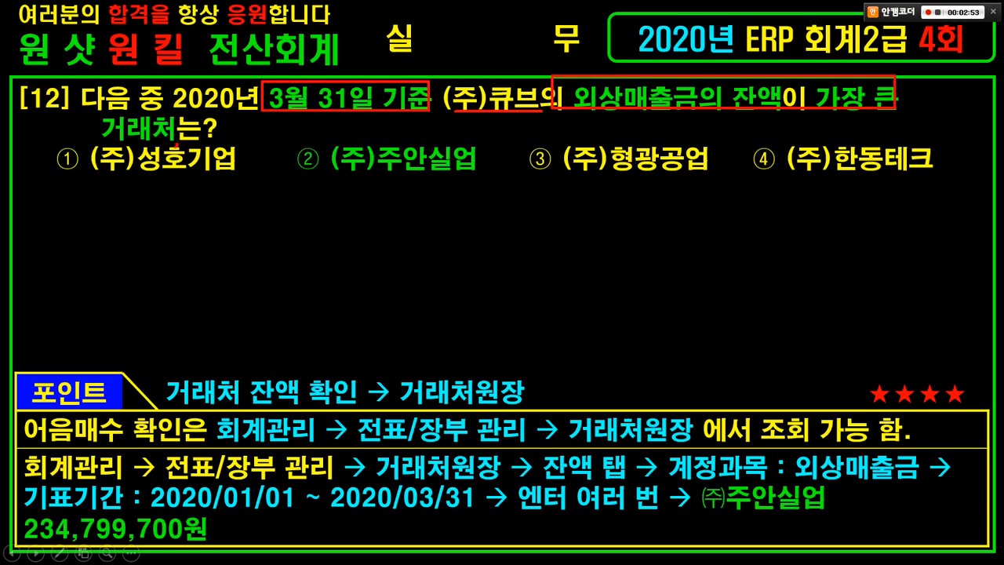
pyautogui.moveTo(176, 146)
pyautogui.mouseDown()
pyautogui.moveTo(103, 154)
pyautogui.moveTo(131, 102)
pyautogui.moveTo(181, 138)
pyautogui.mouseUp()
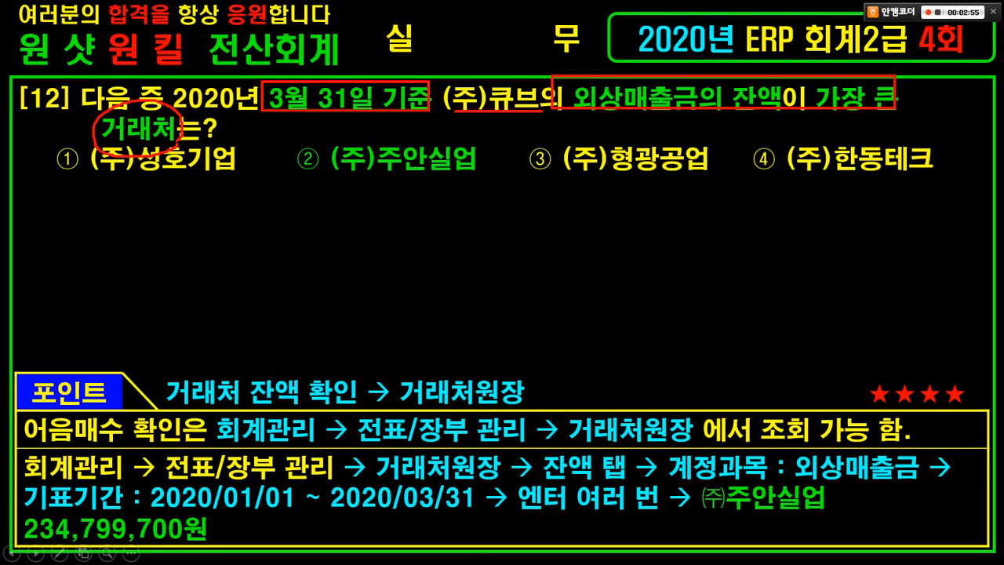
# Step: Box 거래처 잔액 확인 and 거래처원장 in the 포인트 line, then clear the slide annotations
pyautogui.moveTo(168, 364)
pyautogui.mouseDown()
pyautogui.moveTo(321, 387)
pyautogui.moveTo(361, 409)
pyautogui.mouseUp()
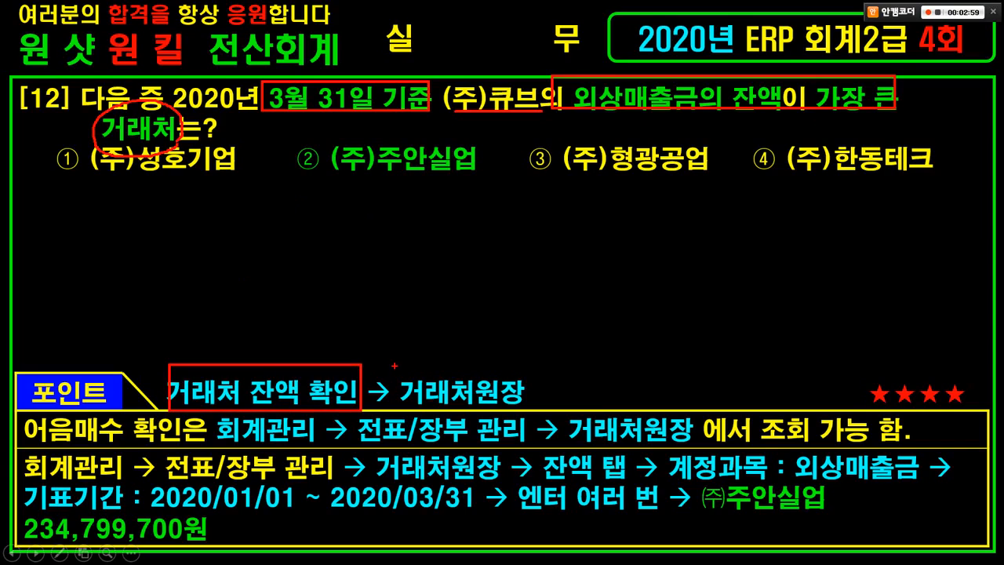
pyautogui.moveTo(393, 365); pyautogui.dragTo(543, 409)
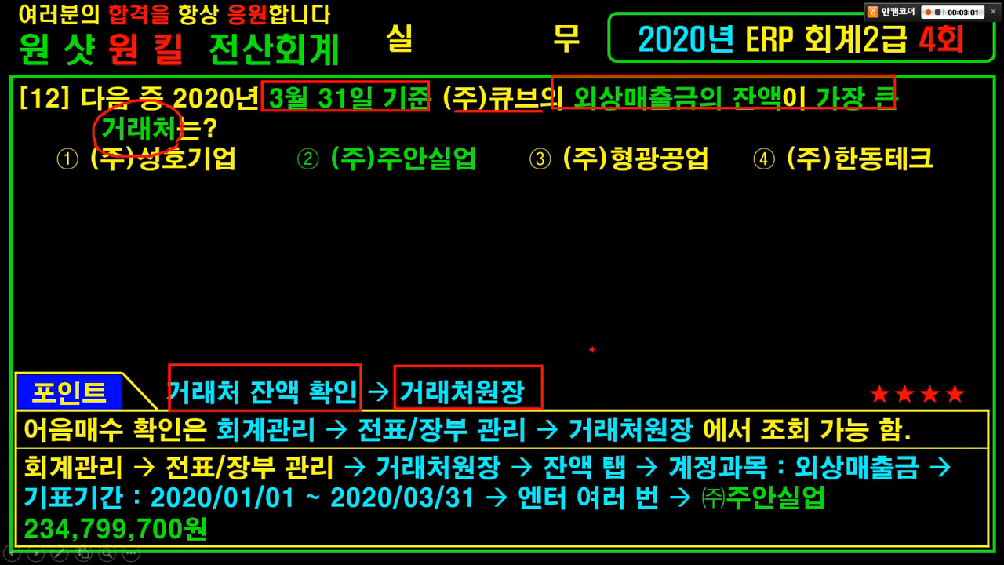
pyautogui.press('Escape')
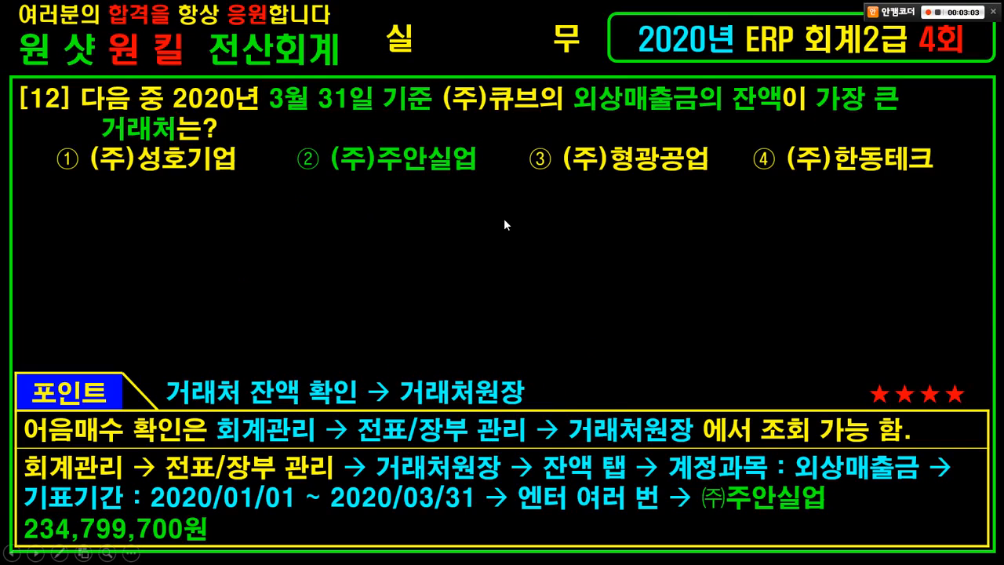
# Step: Switch to iCUBE 핵심ERP, expand 전표/장부관리, box its list and check-mark 거래처원장, then clear the marks
pyautogui.press('super')
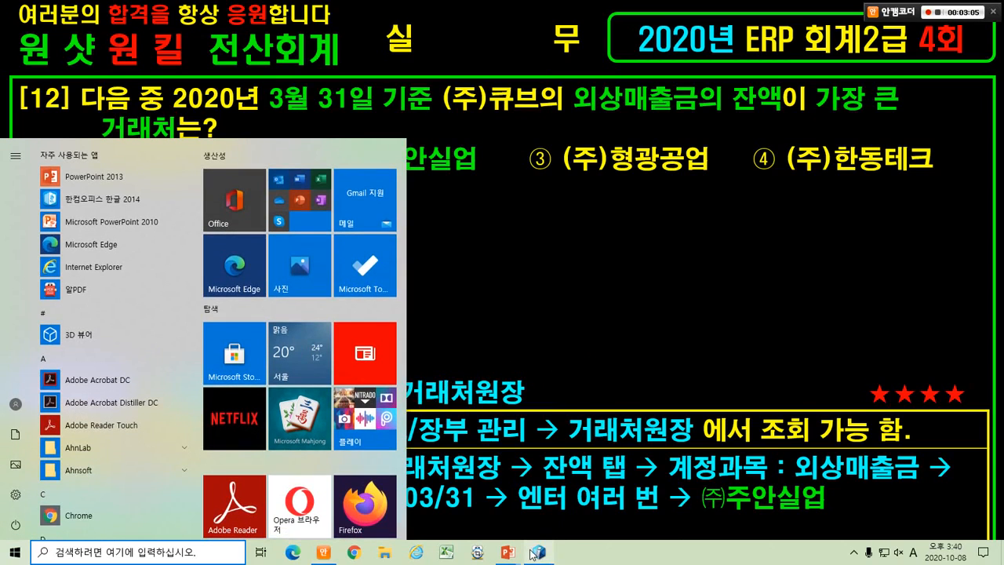
pyautogui.click(536, 552)
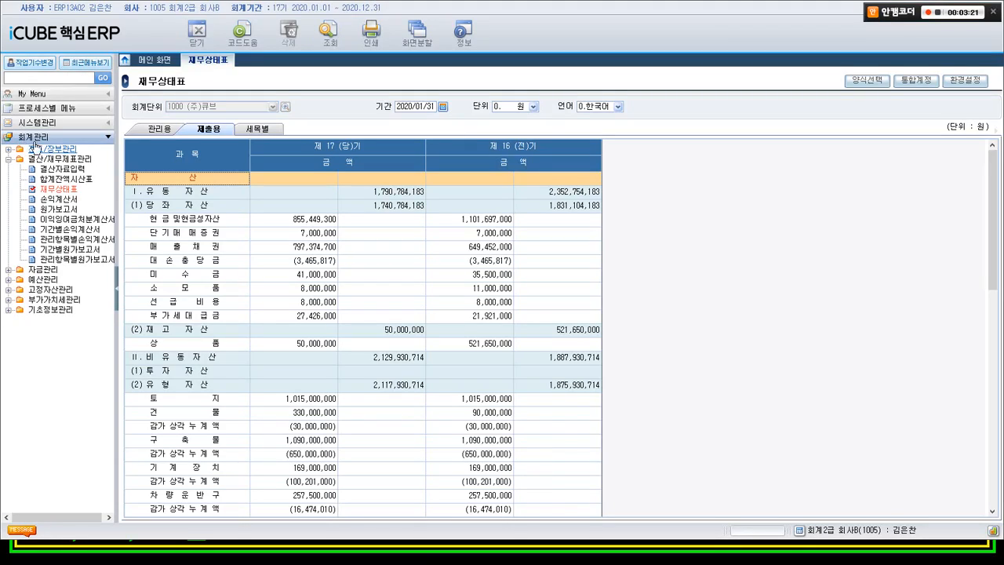
pyautogui.click(36, 149)
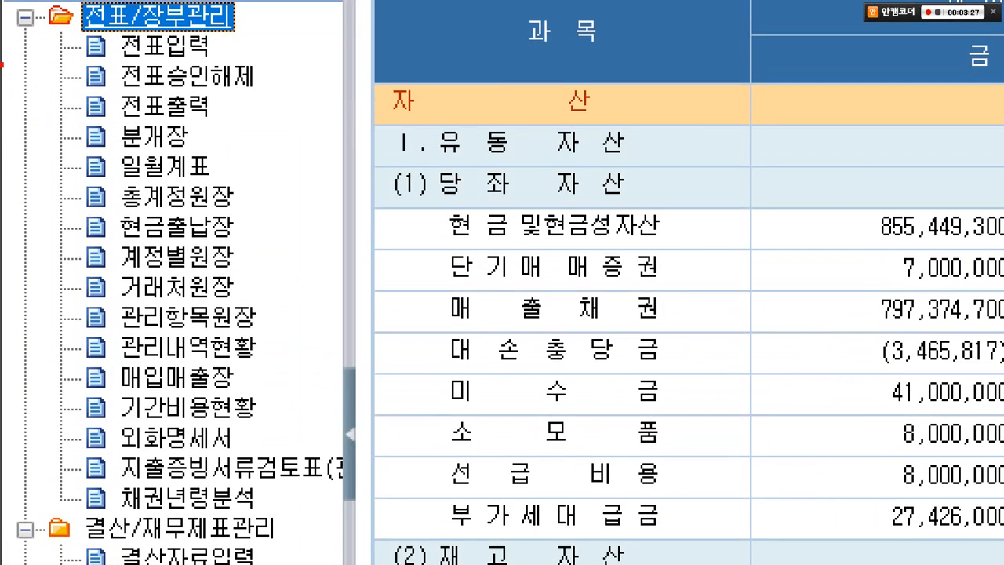
pyautogui.moveTo(17, 2)
pyautogui.mouseDown()
pyautogui.moveTo(149, 47)
pyautogui.moveTo(407, 490)
pyautogui.mouseUp()
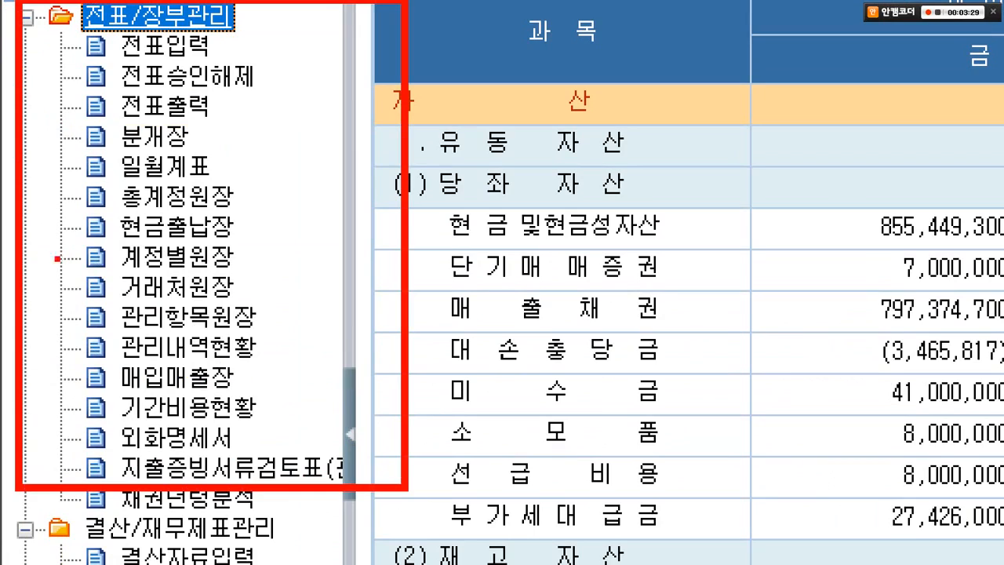
pyautogui.moveTo(36, 256)
pyautogui.mouseDown()
pyautogui.moveTo(128, 298)
pyautogui.moveTo(279, 306)
pyautogui.mouseUp()
pyautogui.moveTo(231, 234); pyautogui.dragTo(302, 184)
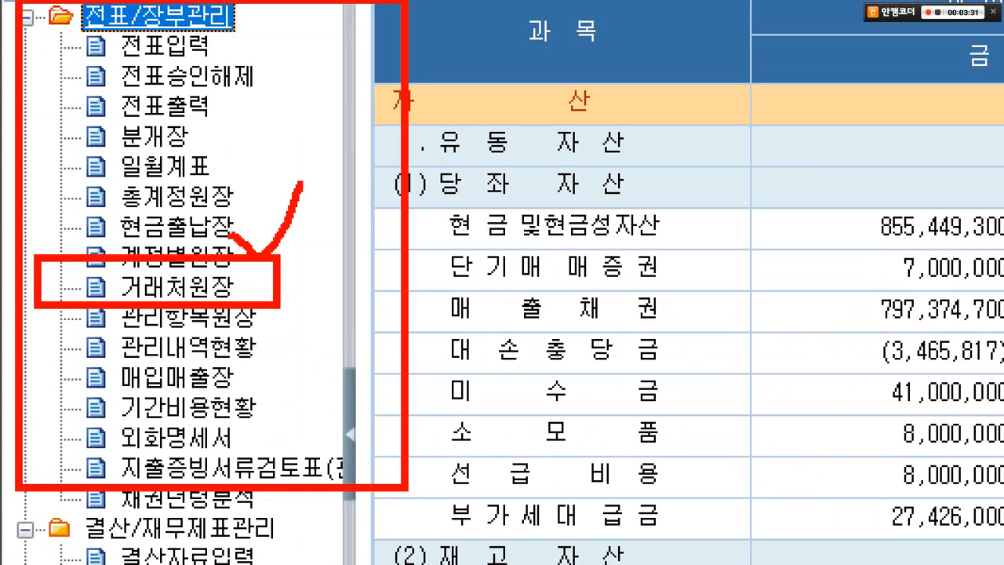
pyautogui.press('Escape')
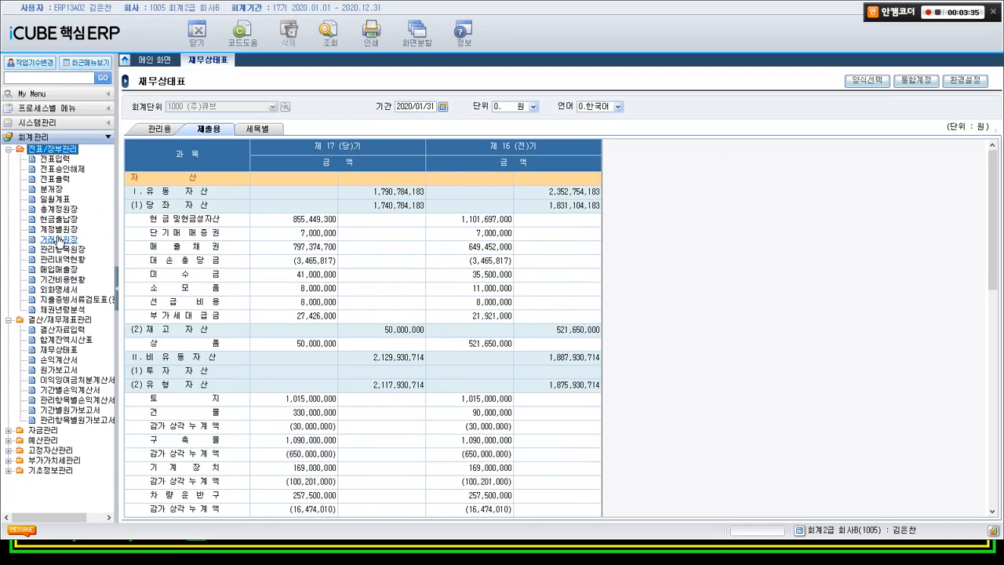
# Step: Open 거래처원장 and mark its 잔액 view and 계정과목 condition
pyautogui.click(58, 240)
pyautogui.doubleClick(59, 241)
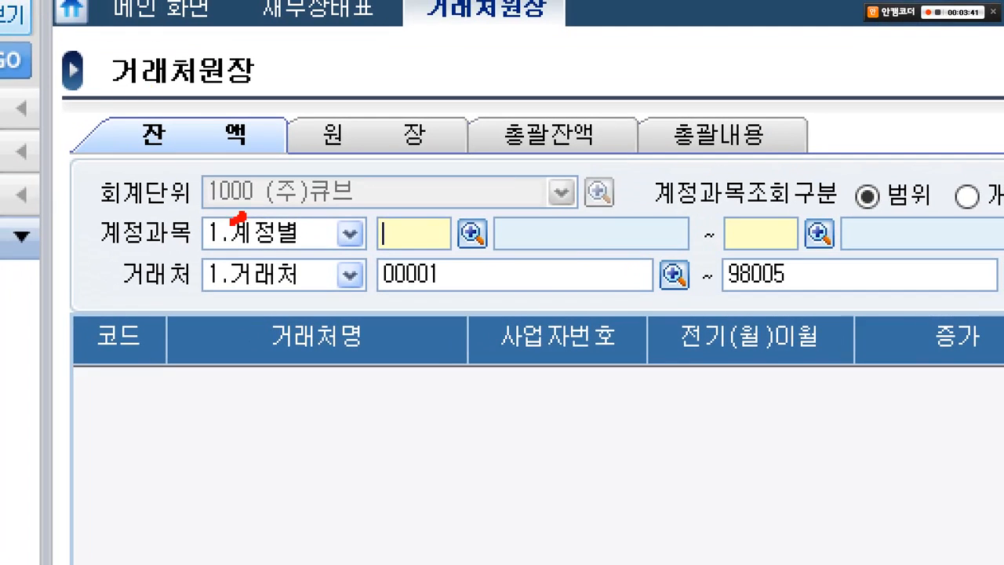
pyautogui.moveTo(238, 218)
pyautogui.mouseDown()
pyautogui.moveTo(118, 75)
pyautogui.moveTo(239, 191)
pyautogui.moveTo(235, 206)
pyautogui.mouseUp()
pyautogui.moveTo(210, 163); pyautogui.dragTo(287, 320)
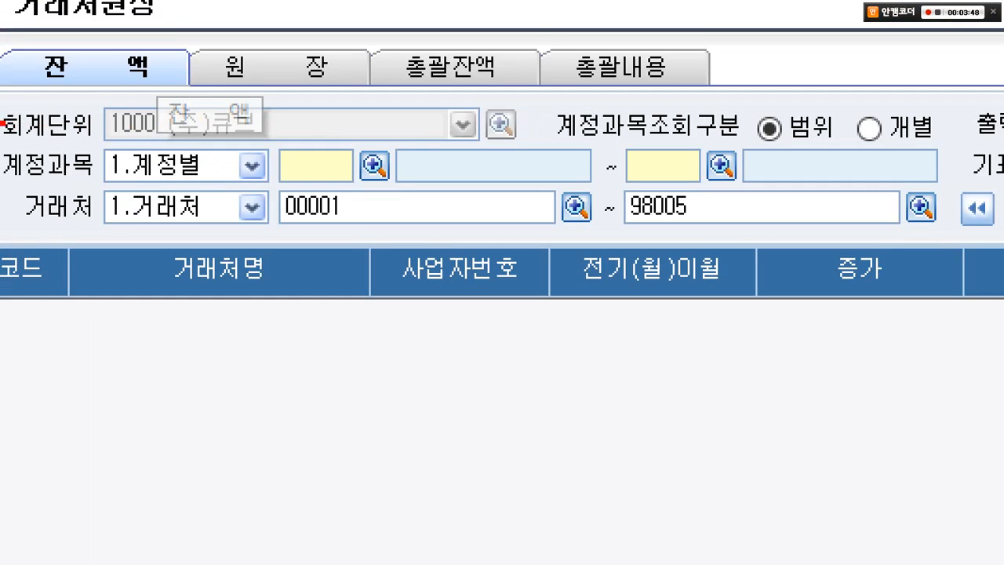
pyautogui.moveTo(2, 129)
pyautogui.mouseDown()
pyautogui.moveTo(463, 192)
pyautogui.moveTo(412, 205)
pyautogui.moveTo(368, 121)
pyautogui.moveTo(386, 168)
pyautogui.mouseUp()
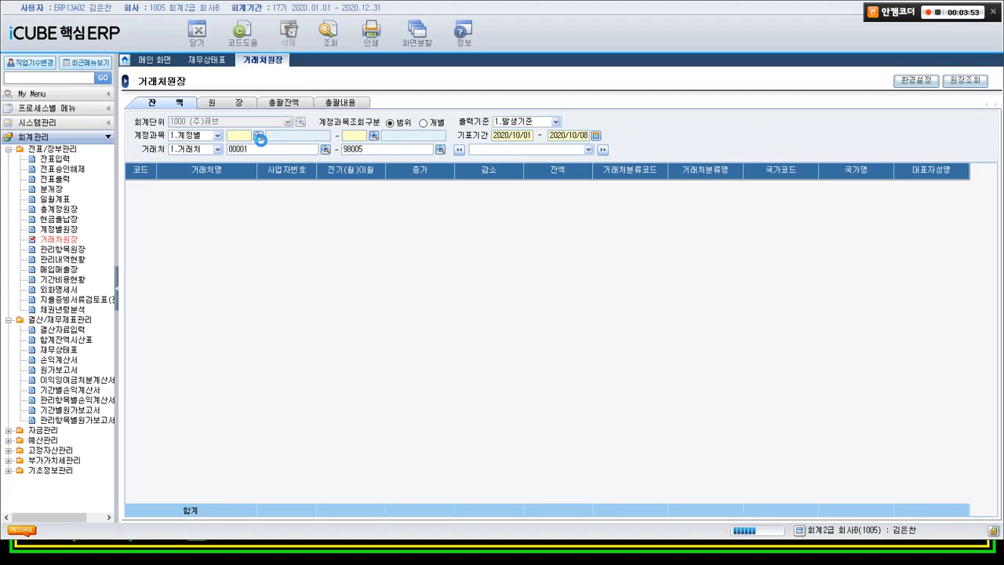
# Step: Enter account code 108 to set both ends of the 계정과목 range to 외상매출금
pyautogui.click(586, 135)
pyautogui.write('108')
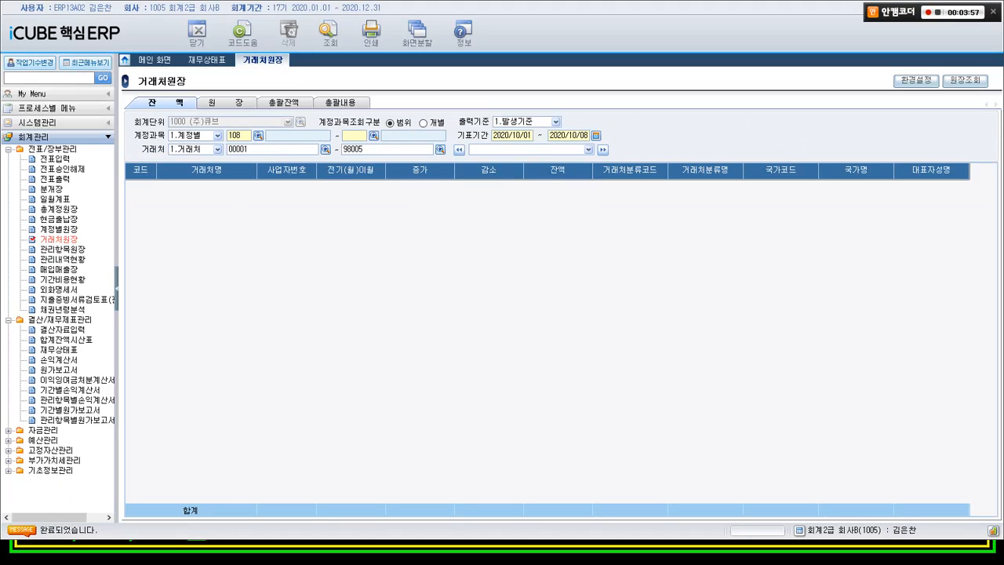
pyautogui.press('Return')
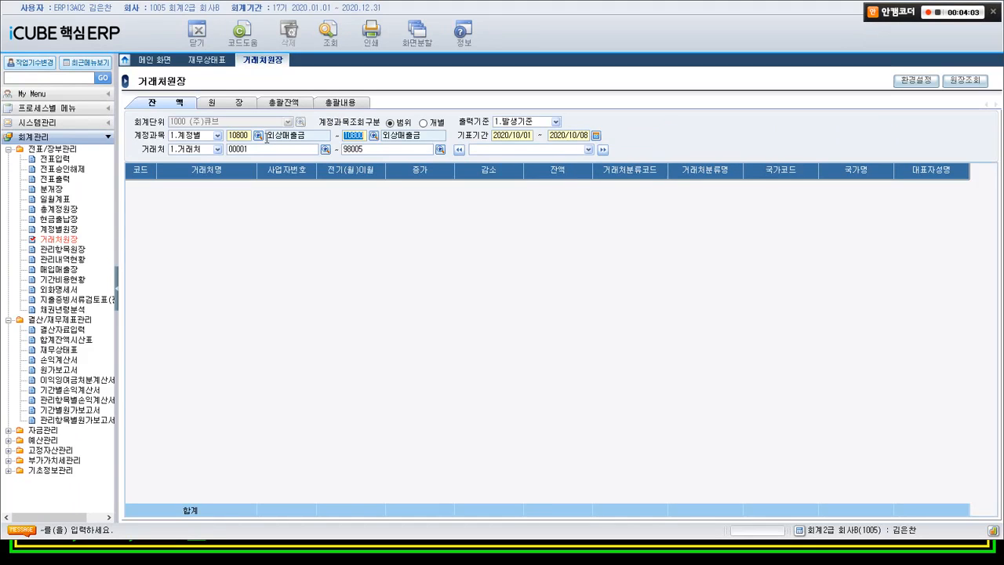
pyautogui.press('Return')
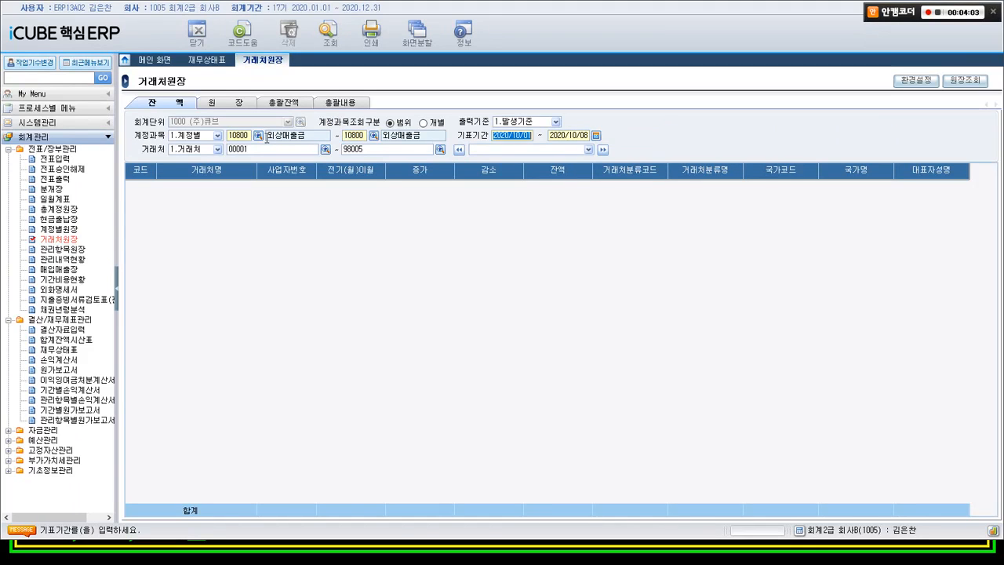
pyautogui.click(267, 137)
# Step: Check the question 12 date, set 기표기간 to 2020/01/01 through 2020/03/31, and retrieve the customers' 외상매출금 balances
pyautogui.hotkey('alt', 'Tab')
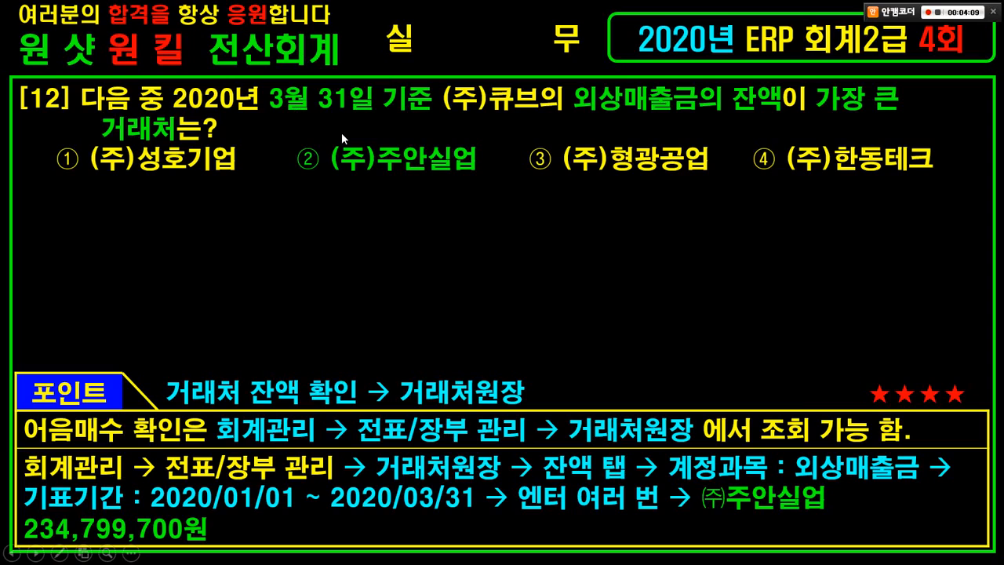
pyautogui.press('super')
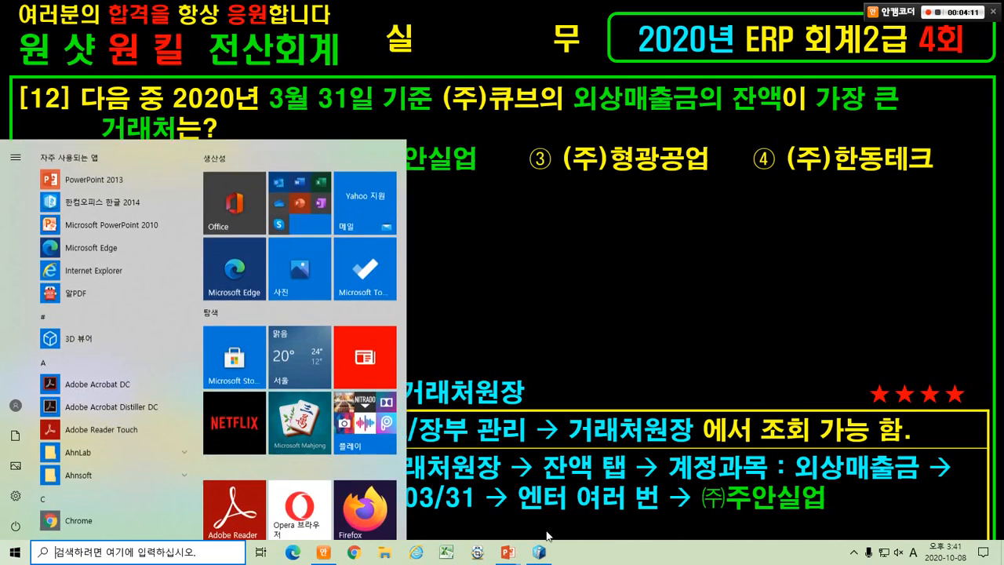
pyautogui.click(538, 552)
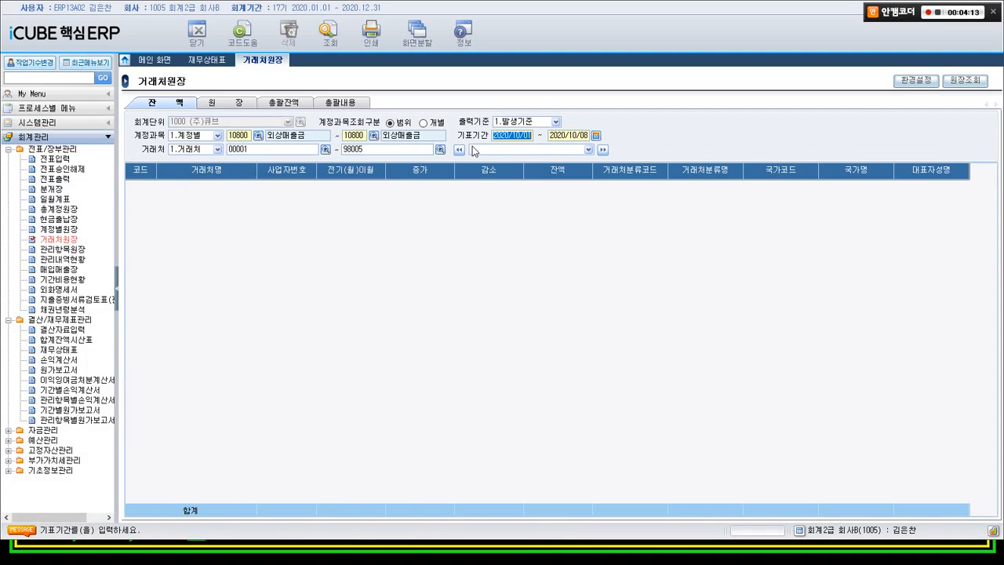
pyautogui.write('2')
pyautogui.write('020/01/01 ~ ')
pyautogui.write('202')
pyautogui.write('0/03/31')
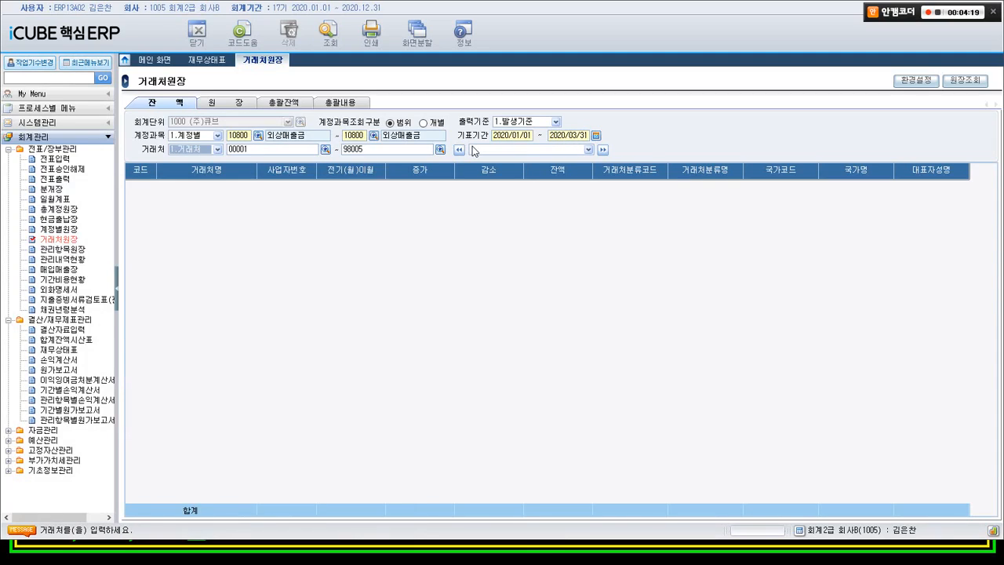
pyautogui.press('Return')
pyautogui.press('Return')
pyautogui.press('Return')
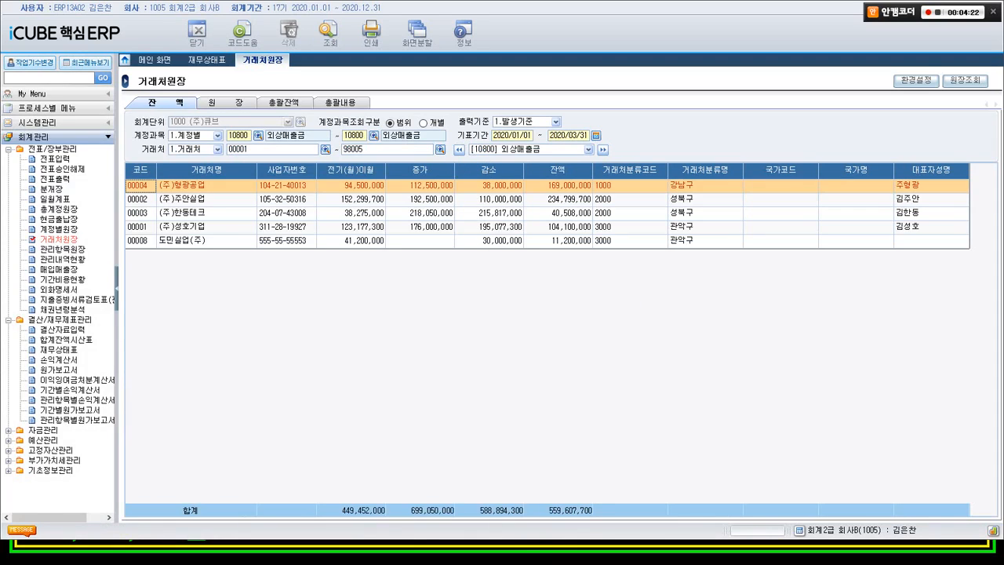
# Step: Recheck the question 12 slide, then box the customer codes and names in the 거래처원장 results
pyautogui.hotkey('alt', 'Tab')
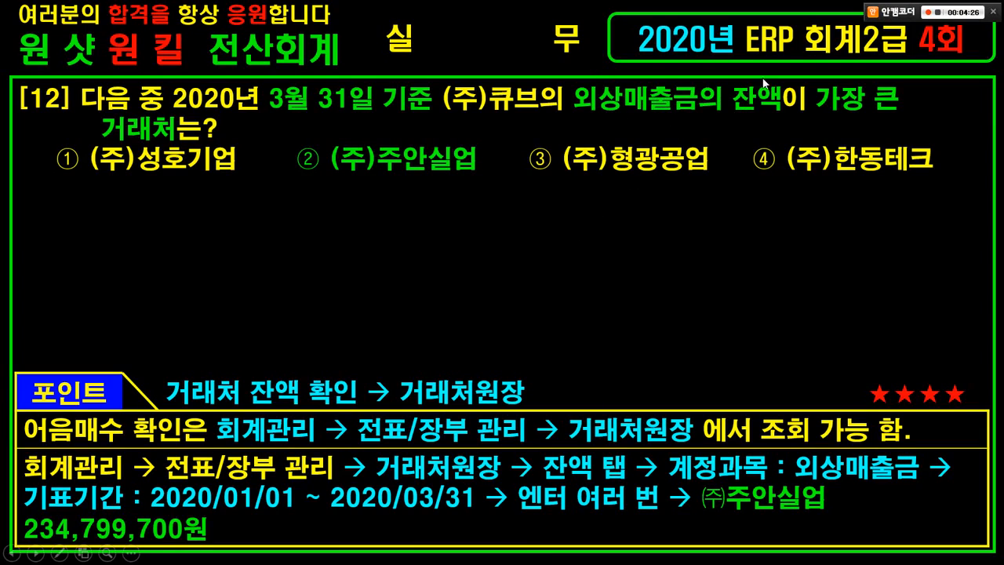
pyautogui.hotkey('alt', 'Tab')
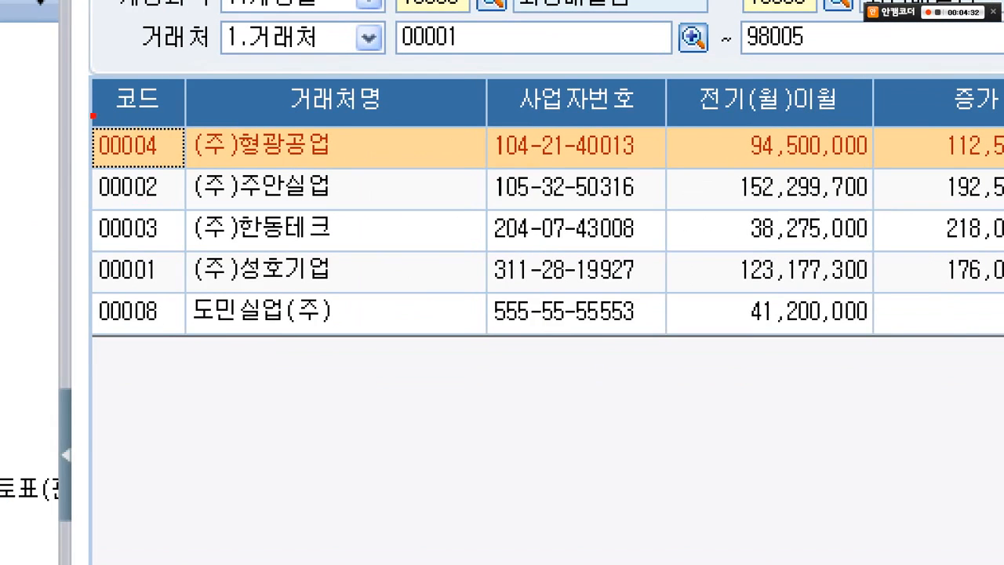
pyautogui.moveTo(93, 115); pyautogui.dragTo(484, 338)
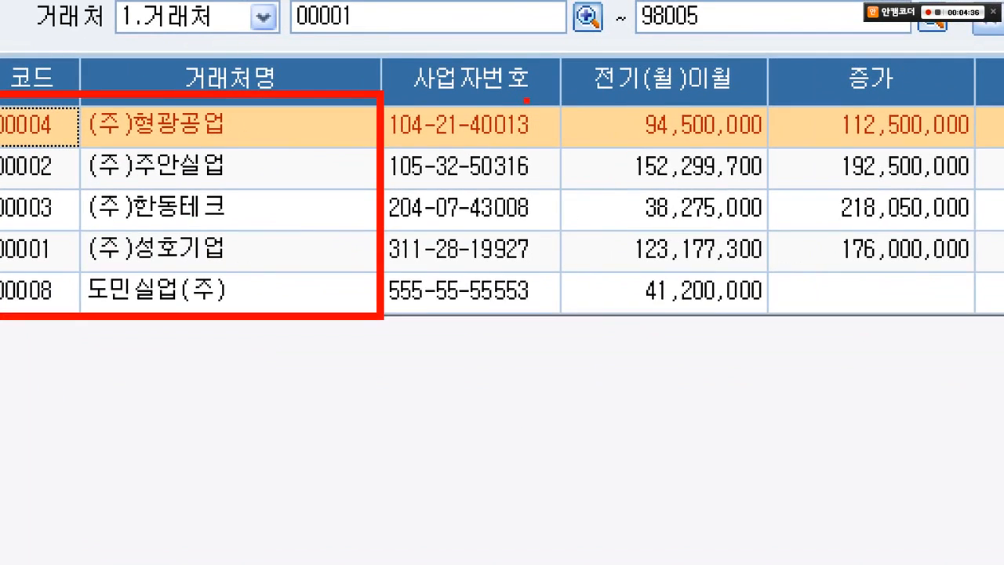
# Step: Mark the 잔액 column, its largest balance and the matching customer (주)주안실업 in the 거래처원장 results
pyautogui.moveTo(527, 101)
pyautogui.mouseDown()
pyautogui.moveTo(468, 36)
pyautogui.moveTo(510, 100)
pyautogui.mouseUp()
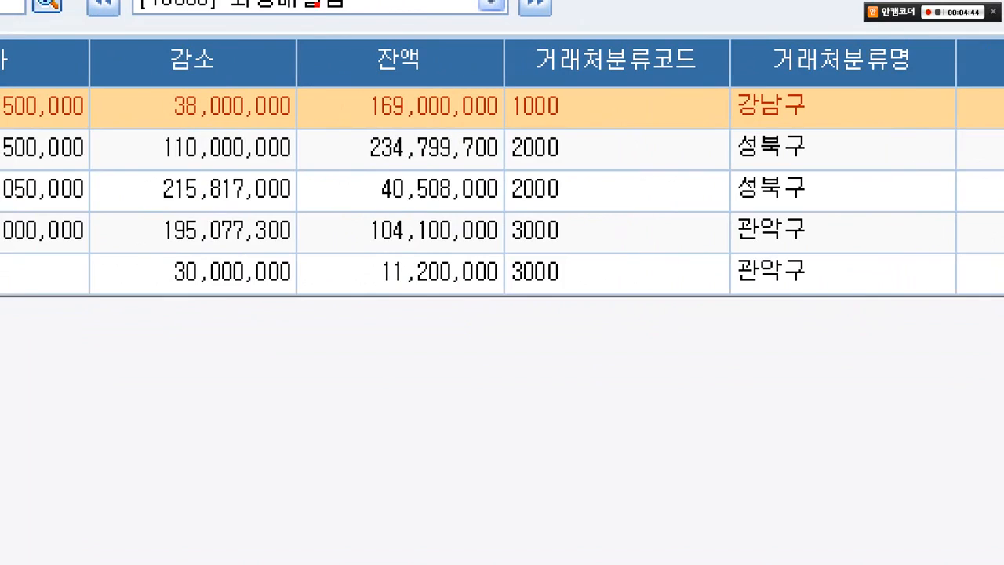
pyautogui.moveTo(311, 11)
pyautogui.mouseDown()
pyautogui.moveTo(508, 194)
pyautogui.moveTo(578, 323)
pyautogui.mouseUp()
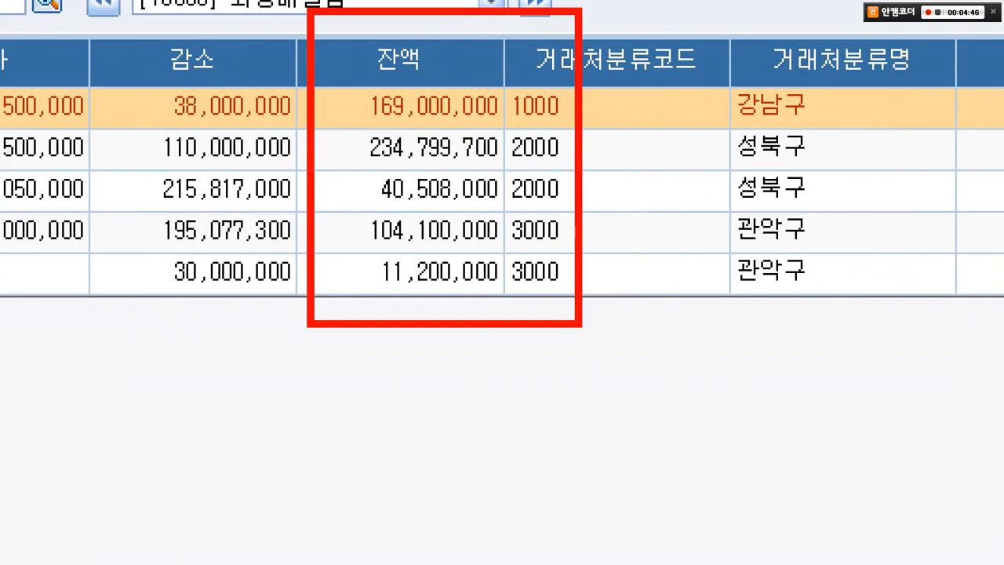
pyautogui.moveTo(351, 118)
pyautogui.mouseDown()
pyautogui.moveTo(476, 160)
pyautogui.moveTo(524, 164)
pyautogui.mouseUp()
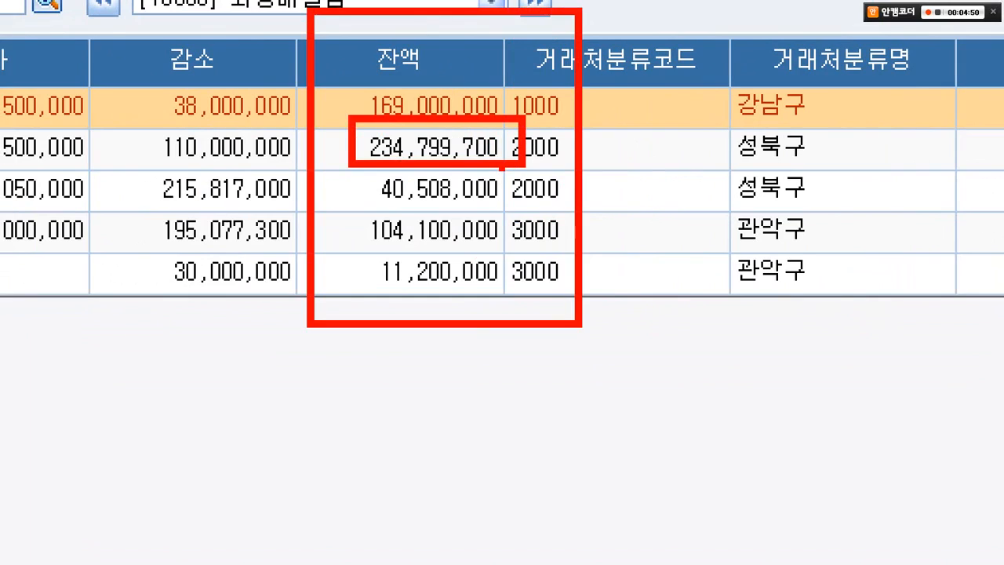
pyautogui.moveTo(190, 144); pyautogui.dragTo(351, 142)
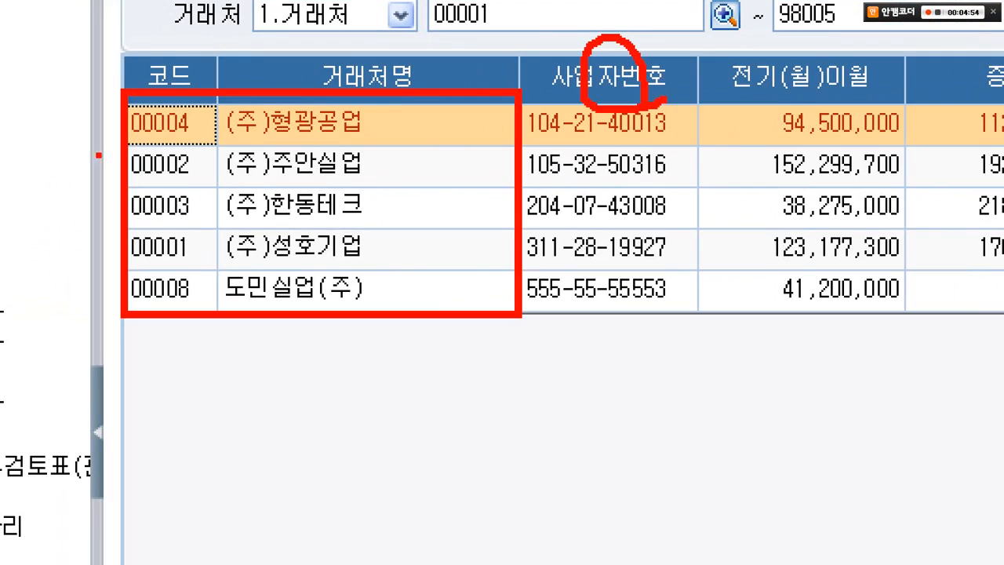
pyautogui.moveTo(78, 130)
pyautogui.mouseDown()
pyautogui.moveTo(358, 190)
pyautogui.moveTo(431, 192)
pyautogui.mouseUp()
pyautogui.moveTo(392, 95)
pyautogui.mouseDown()
pyautogui.moveTo(403, 147)
pyautogui.moveTo(492, 92)
pyautogui.mouseUp()
pyautogui.press('Escape')
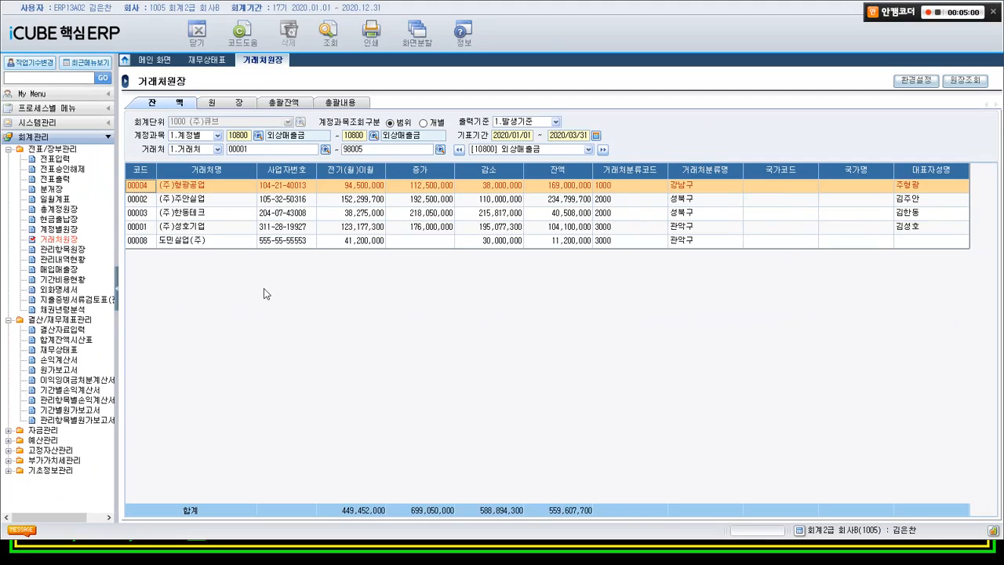
# Step: Return to the question 12 slide and mark choice ② (주)주안실업, 거래처, 외상매출금 and the point note
pyautogui.hotkey('alt', 'Tab')
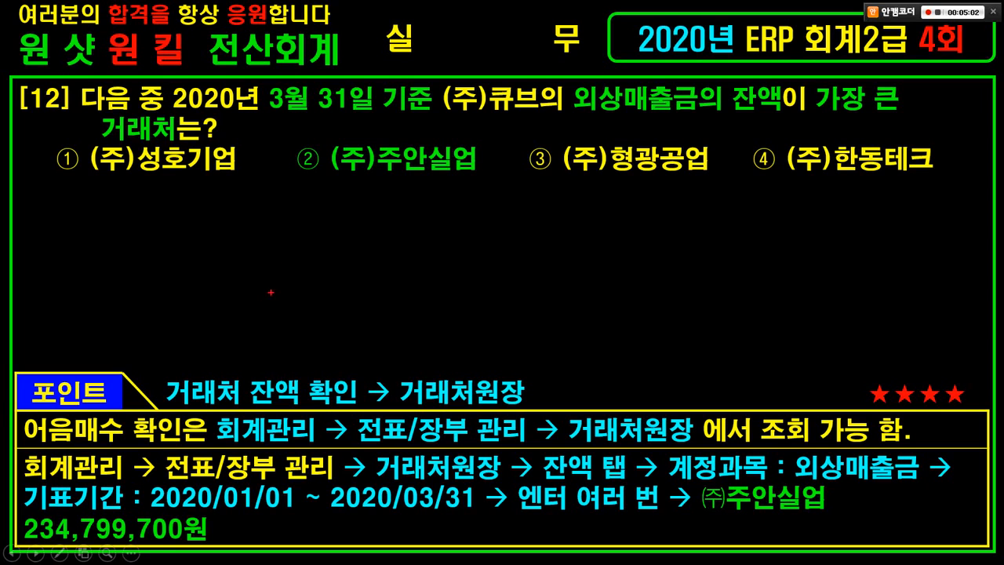
pyautogui.moveTo(297, 141); pyautogui.dragTo(486, 185)
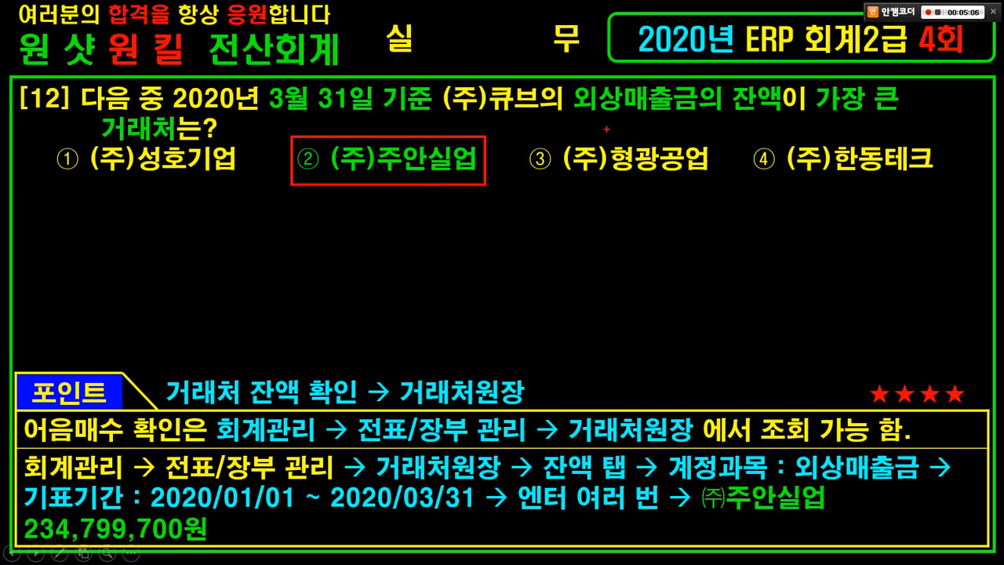
pyautogui.moveTo(154, 157); pyautogui.dragTo(153, 112)
pyautogui.moveTo(613, 110)
pyautogui.mouseDown()
pyautogui.moveTo(617, 79)
pyautogui.moveTo(617, 127)
pyautogui.mouseUp()
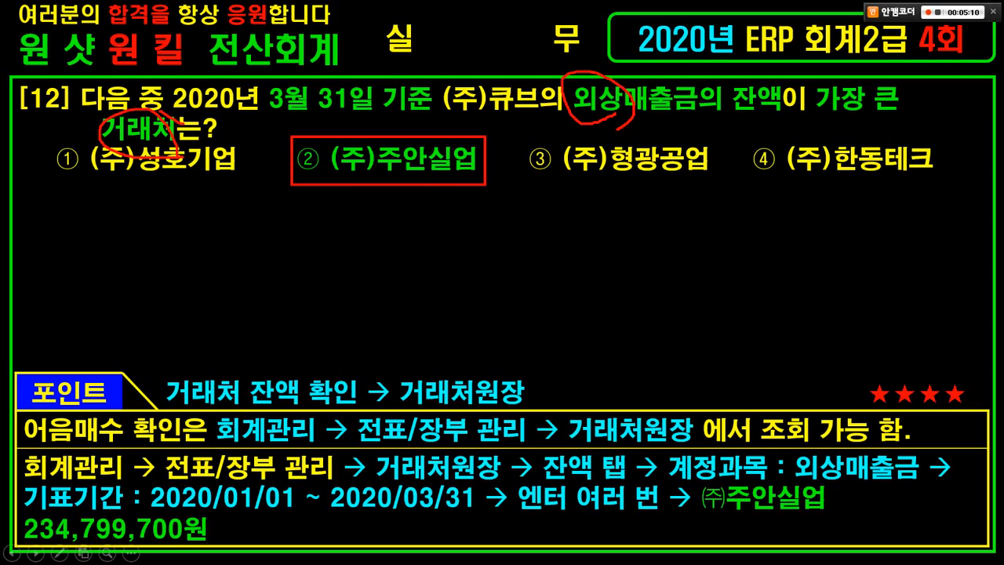
pyautogui.moveTo(185, 123); pyautogui.dragTo(214, 58)
pyautogui.moveTo(439, 416); pyautogui.dragTo(497, 343)
pyautogui.press('Escape')
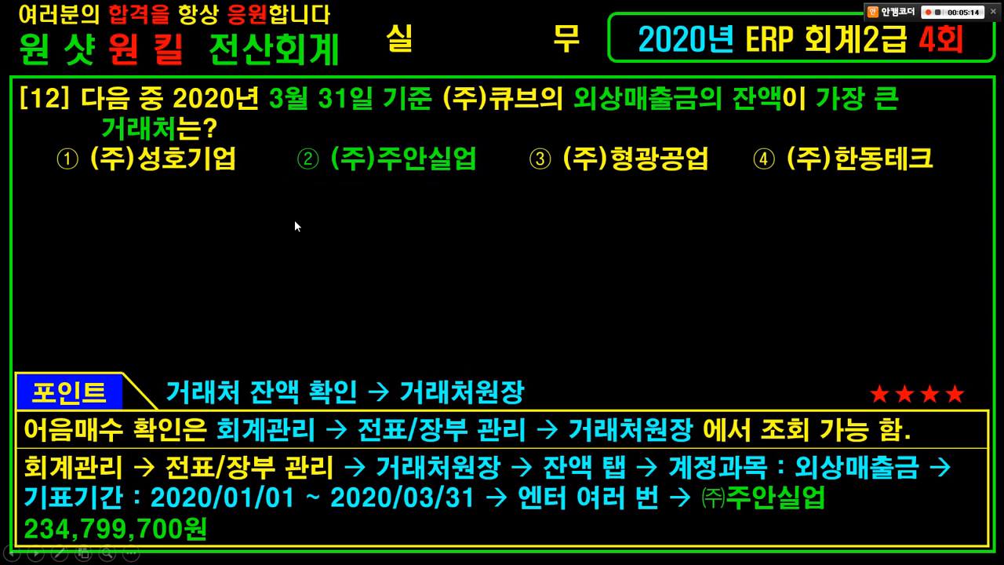
# Step: Advance to the question 13 slide and box the company and year, (주)큐브 2020년, in its wording
pyautogui.click(295, 225)
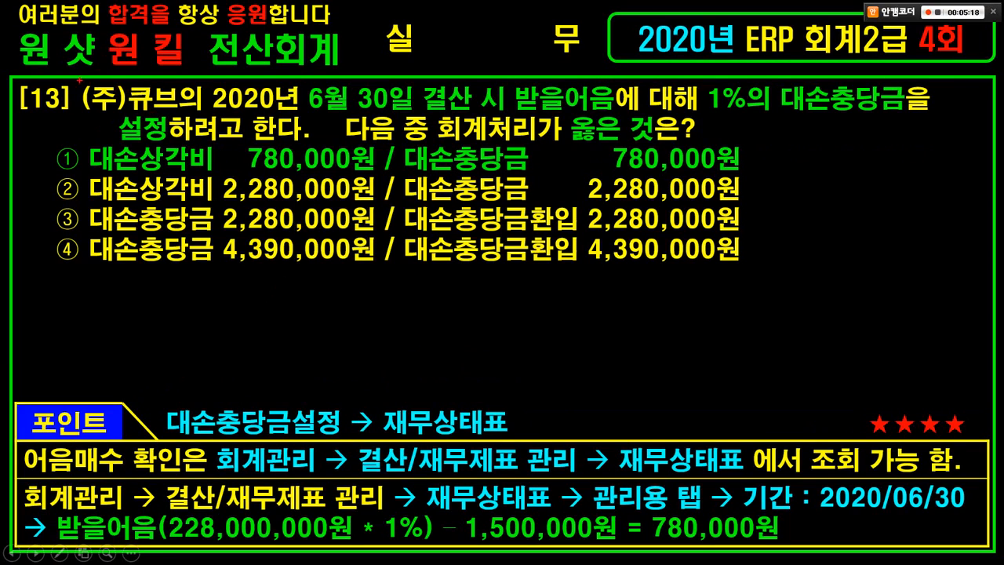
pyautogui.moveTo(78, 80); pyautogui.dragTo(288, 115)
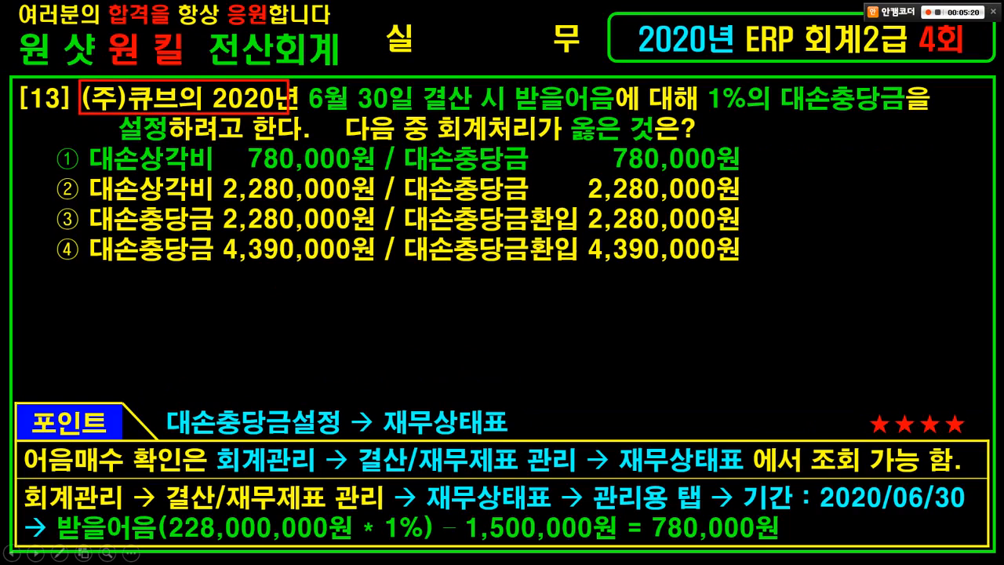
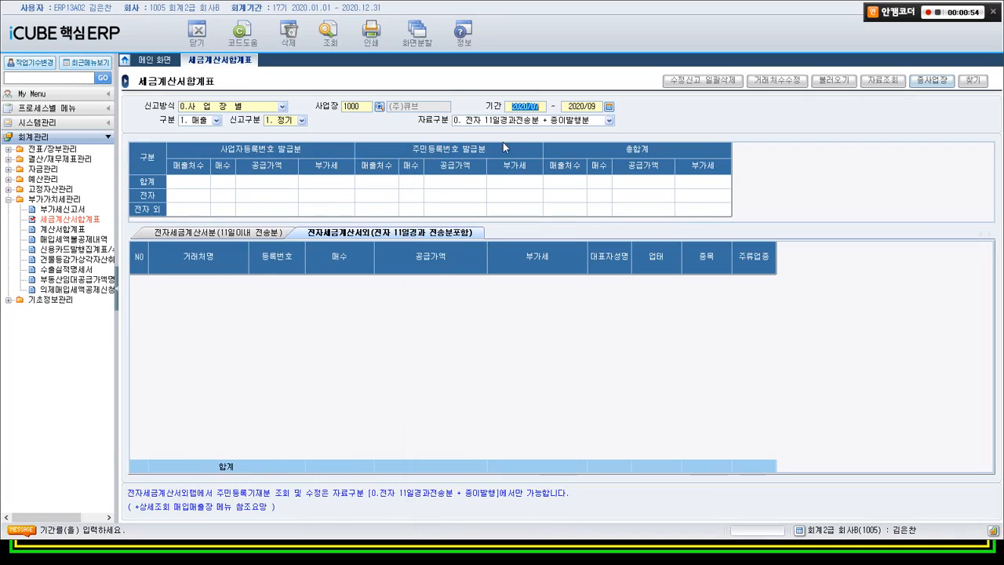
# Step: Set the 세금계산서합계표 기간 to 2020/04 through 2020/06 with 구분 매출, and retrieve the data
pyautogui.write('202004')
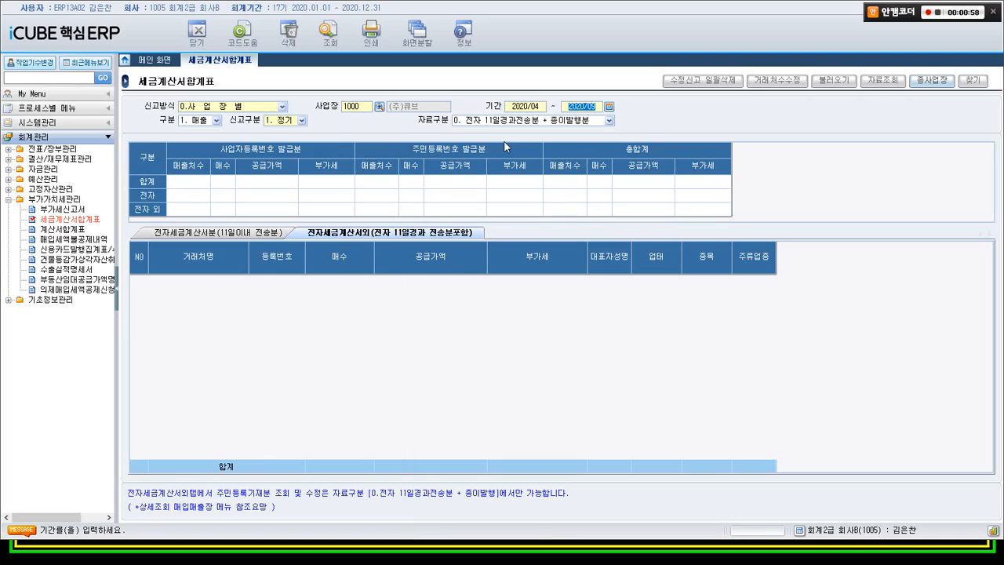
pyautogui.write('202006')
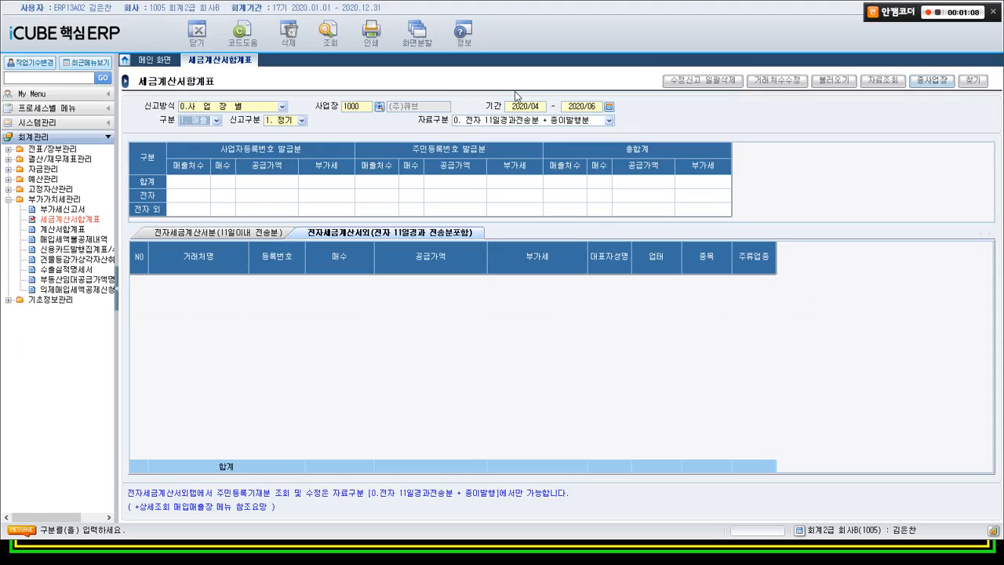
pyautogui.press('Return')
pyautogui.press('Return')
pyautogui.press('Return')
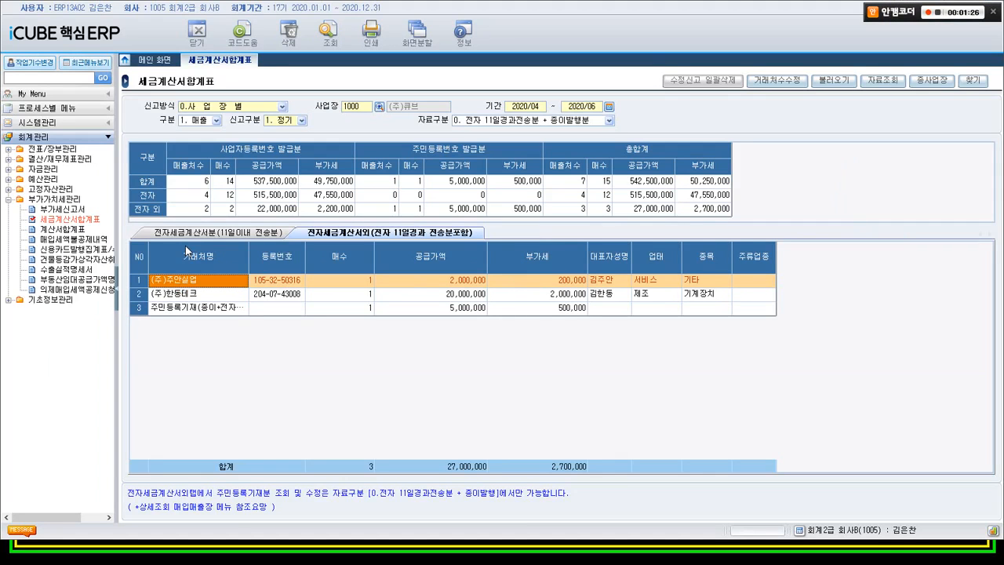
# Step: Box choice ① on the question 16 slide and check the 주민등록기재 row's 매수 in the 전자세금계산서외 list
pyautogui.click(369, 548)
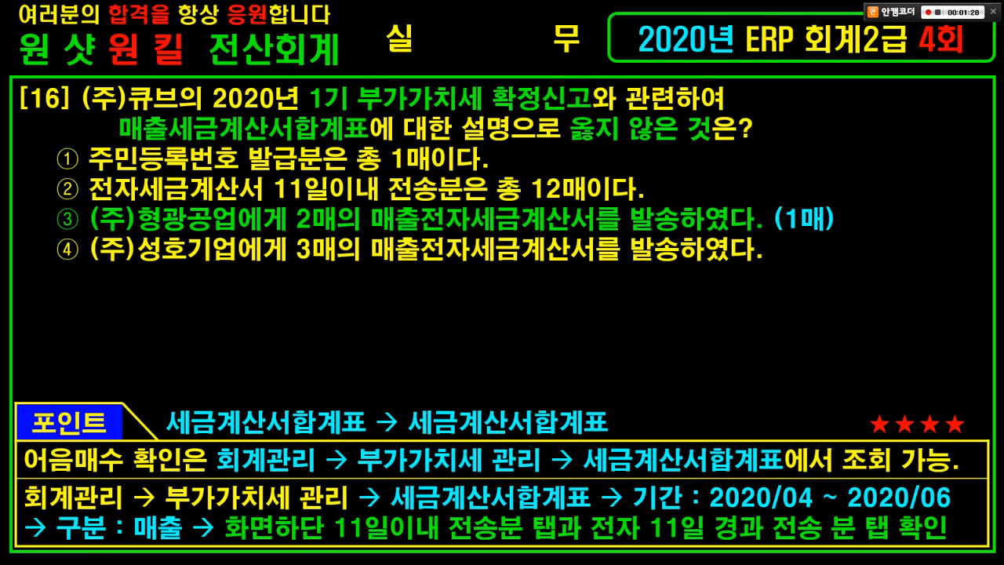
pyautogui.click(55, 140)
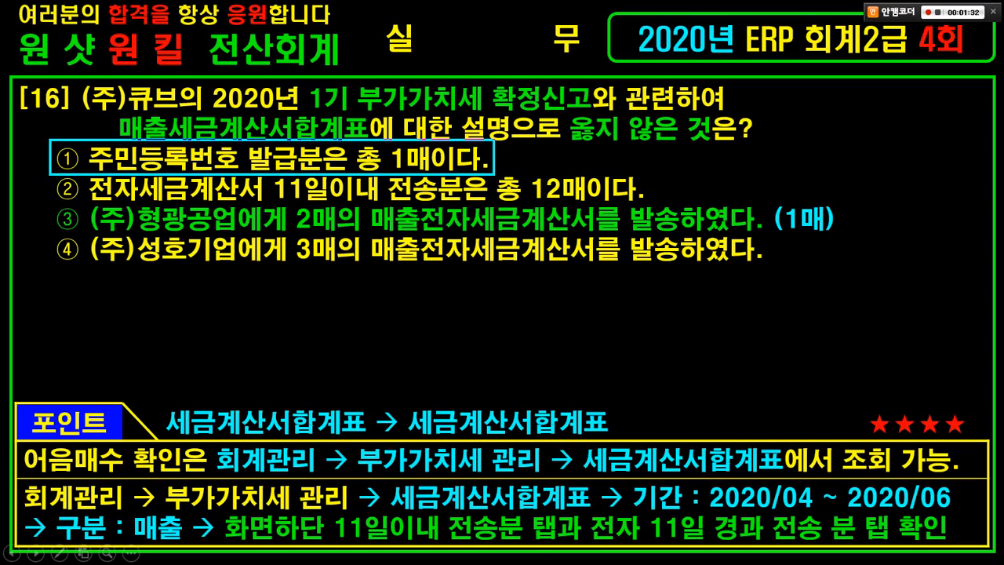
pyautogui.hotkey('alt', 'Tab')
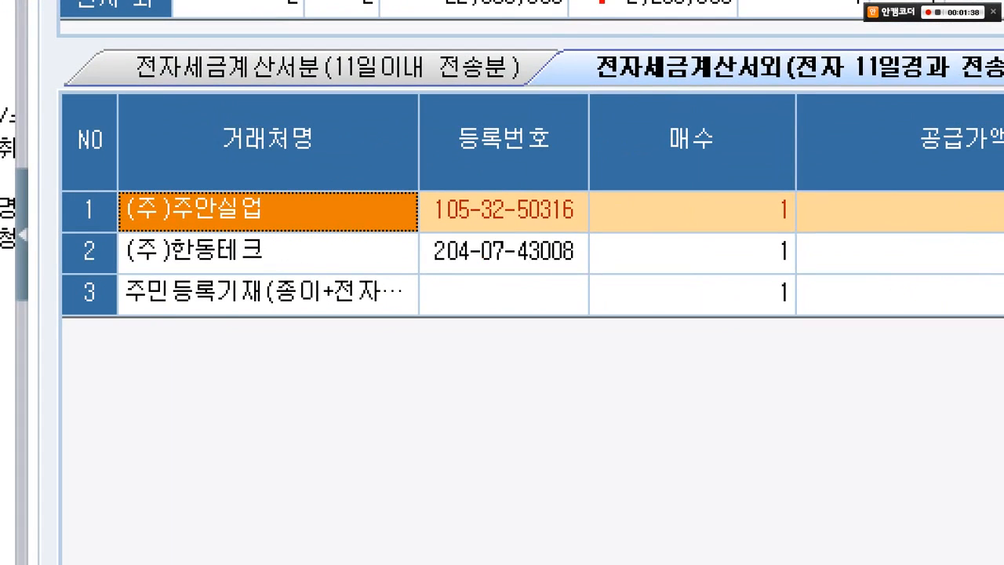
pyautogui.moveTo(560, 25); pyautogui.dragTo(814, 92)
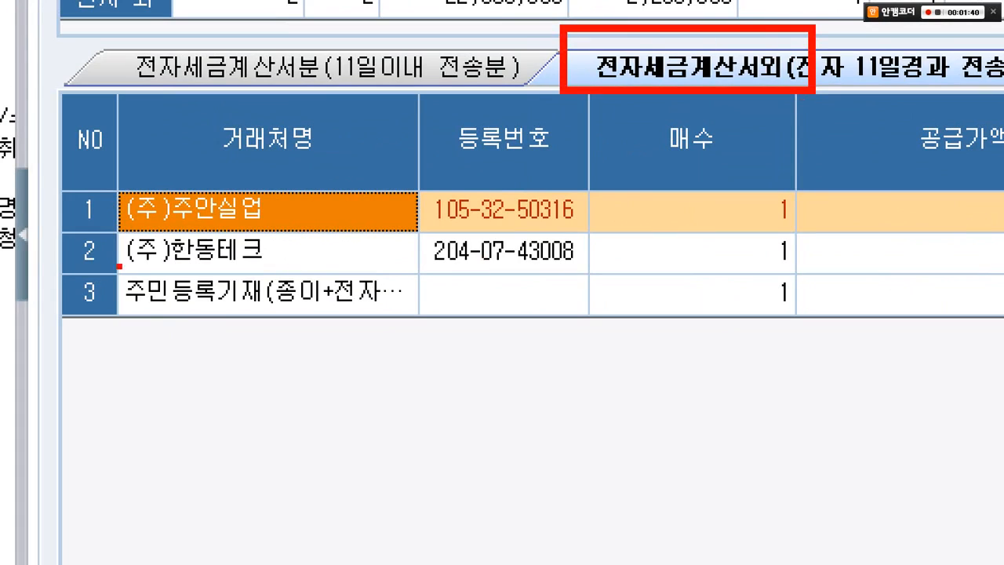
pyautogui.moveTo(96, 257); pyautogui.dragTo(375, 316)
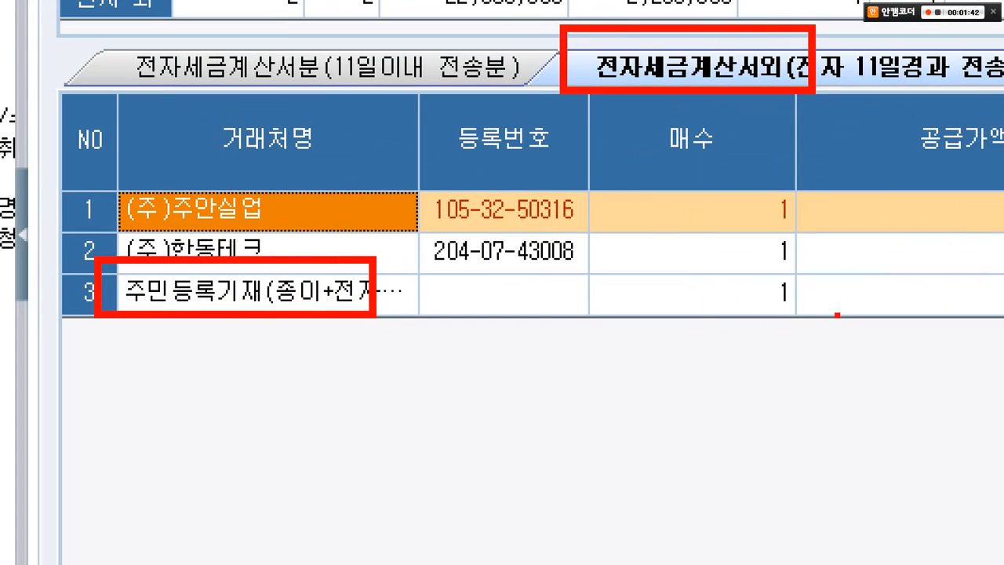
pyautogui.moveTo(836, 316)
pyautogui.mouseDown()
pyautogui.moveTo(749, 321)
pyautogui.moveTo(810, 292)
pyautogui.moveTo(807, 317)
pyautogui.mouseUp()
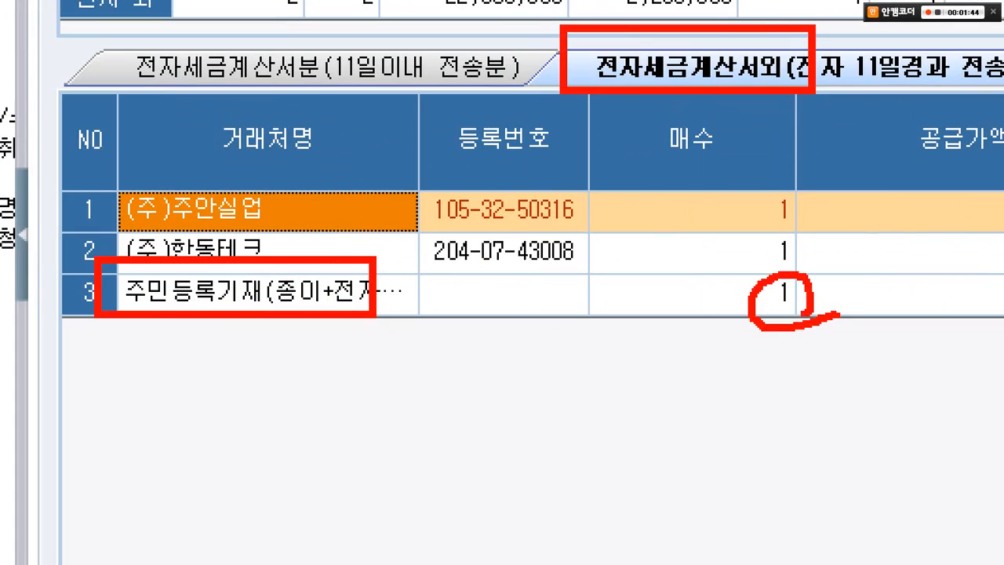
pyautogui.press('Escape')
# Step: Box choice ② on the question 16 slide, about 전자세금계산서 11일이내 전송분, and return to 세금계산서합계표
pyautogui.hotkey('alt', 'Tab')
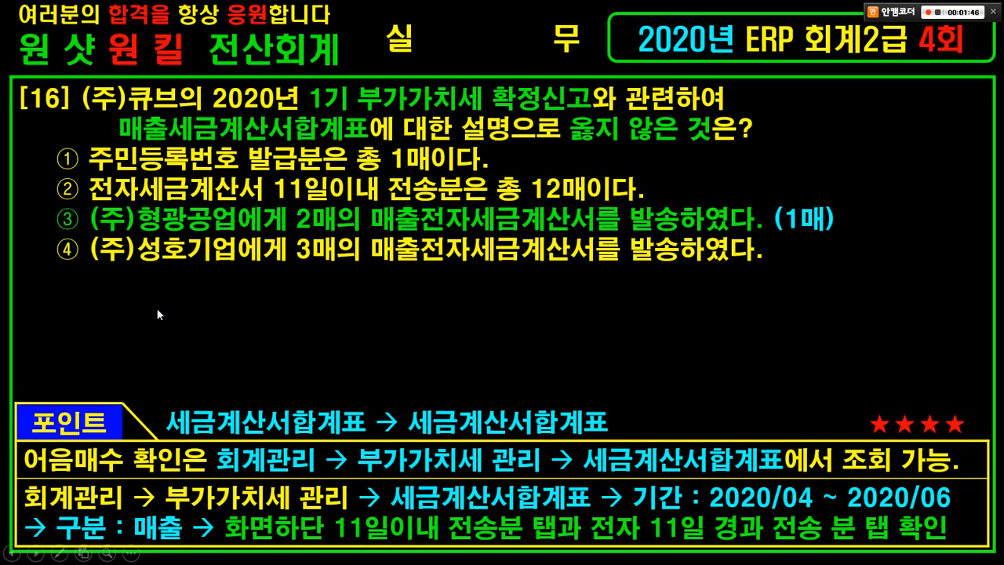
pyautogui.moveTo(40, 172)
pyautogui.mouseDown()
pyautogui.moveTo(165, 202)
pyautogui.moveTo(646, 204)
pyautogui.mouseUp()
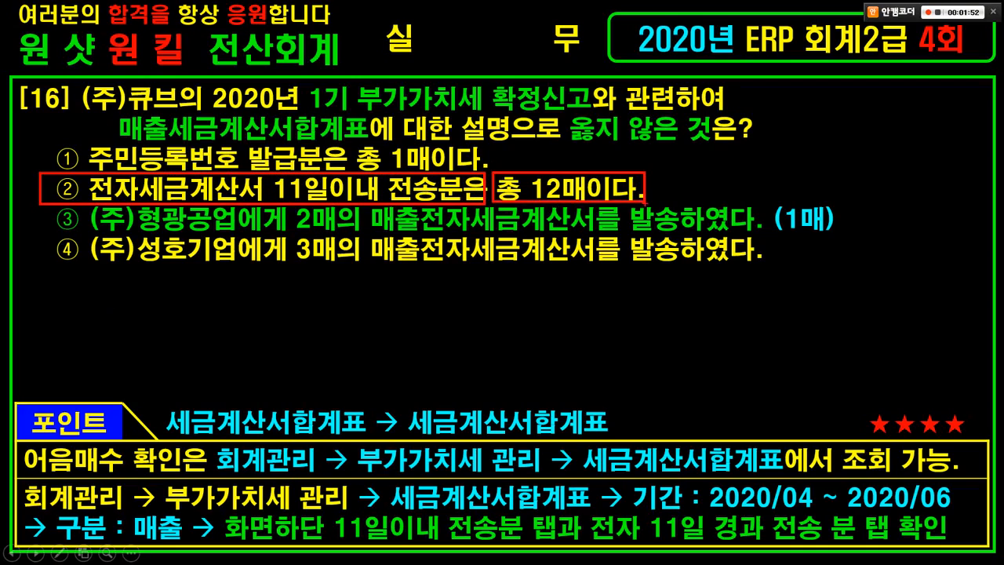
pyautogui.press('Escape')
pyautogui.hotkey('alt', 'Tab')
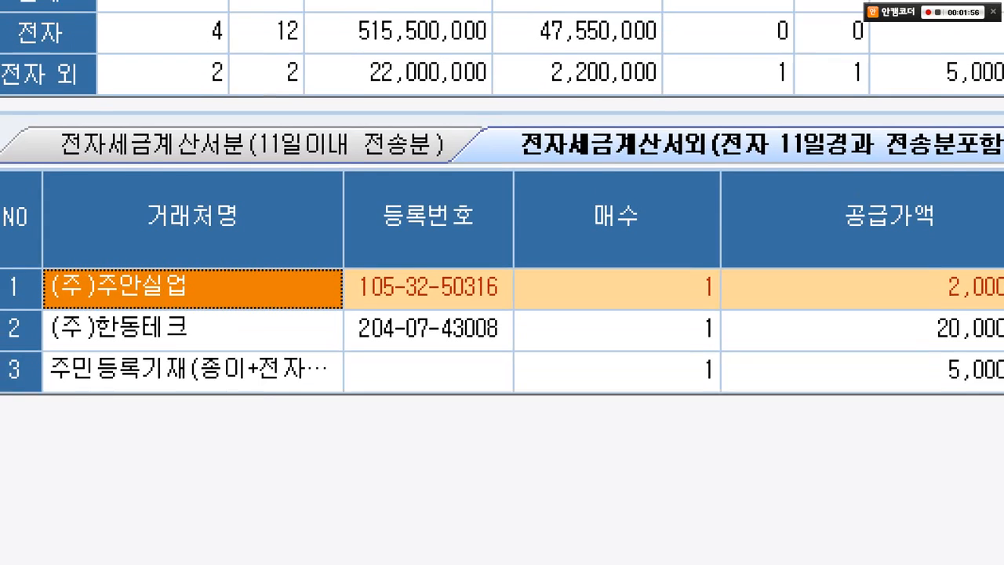
# Step: Open the 전자세금계산서분(11일이내 전송분) list and box its 매수 column
pyautogui.moveTo(14, 110)
pyautogui.mouseDown()
pyautogui.moveTo(286, 181)
pyautogui.moveTo(496, 181)
pyautogui.moveTo(558, 257)
pyautogui.mouseUp()
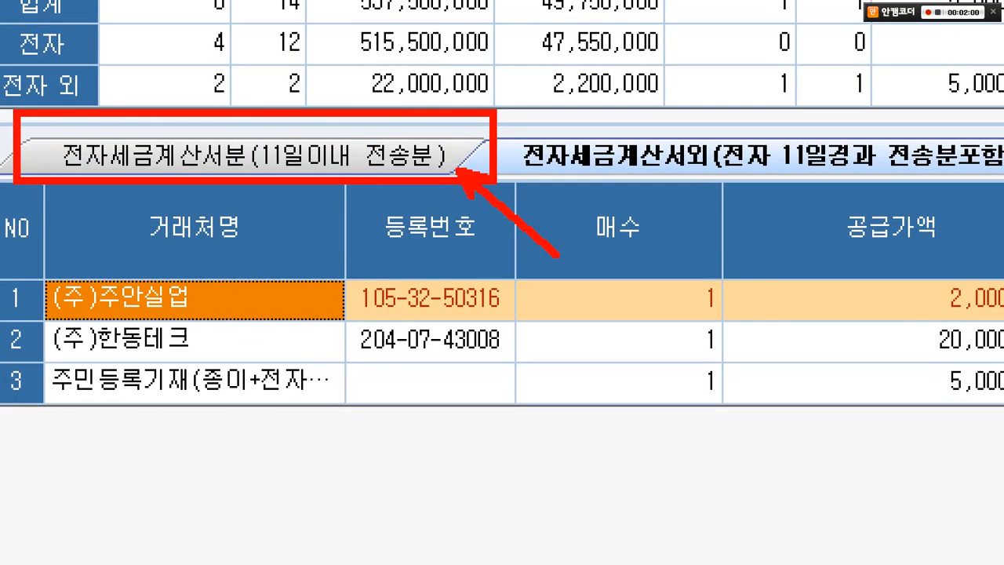
pyautogui.press('Escape')
pyautogui.click(225, 232)
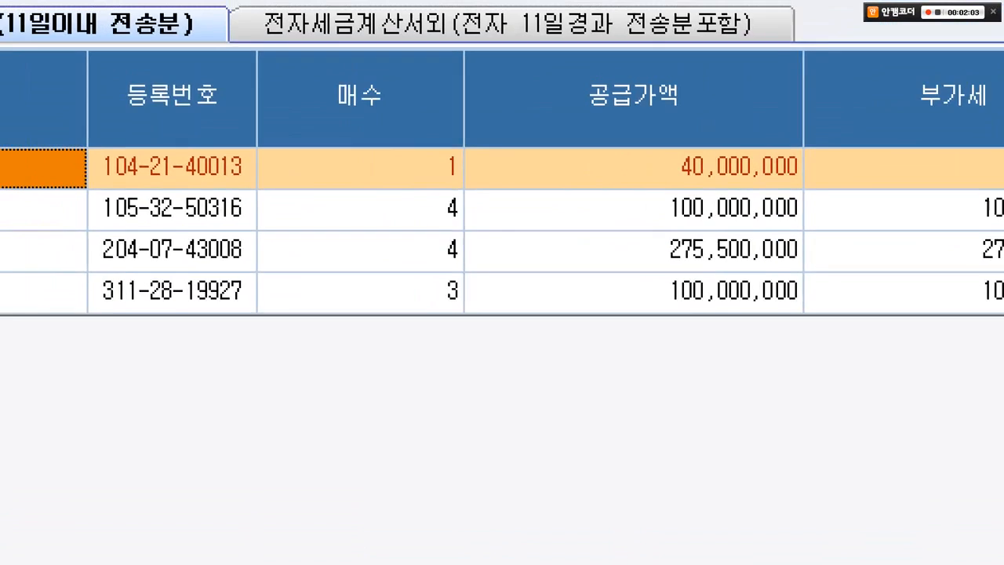
pyautogui.moveTo(370, 138)
pyautogui.mouseDown()
pyautogui.moveTo(516, 201)
pyautogui.moveTo(522, 348)
pyautogui.mouseUp()
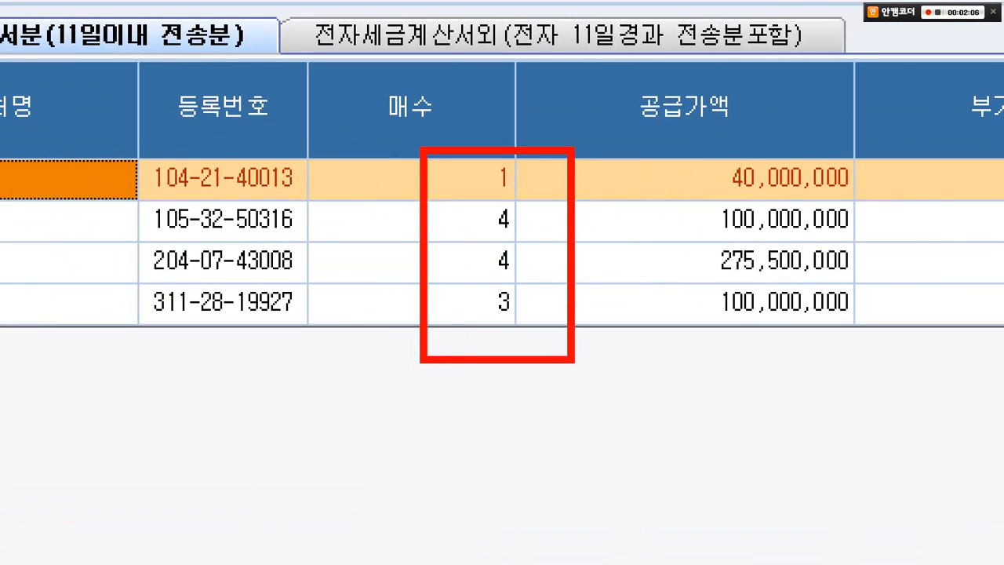
pyautogui.press('Escape')
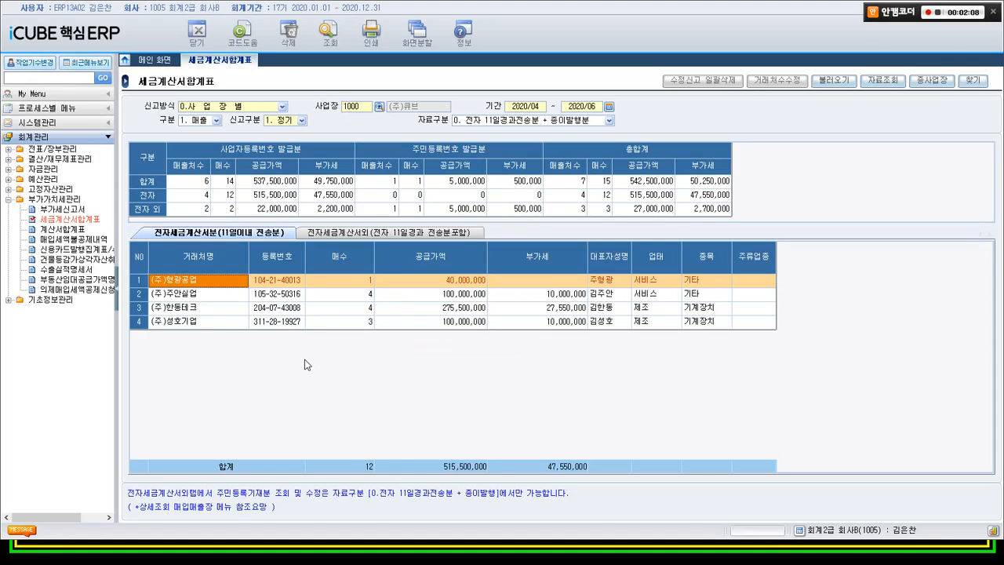
# Step: Box choice ③ on the question 16 slide and check (주)형광공업's 매수 in the 11일이내 전송분 list
pyautogui.hotkey('alt', 'Tab')
pyautogui.hotkey('ctrl', '2')
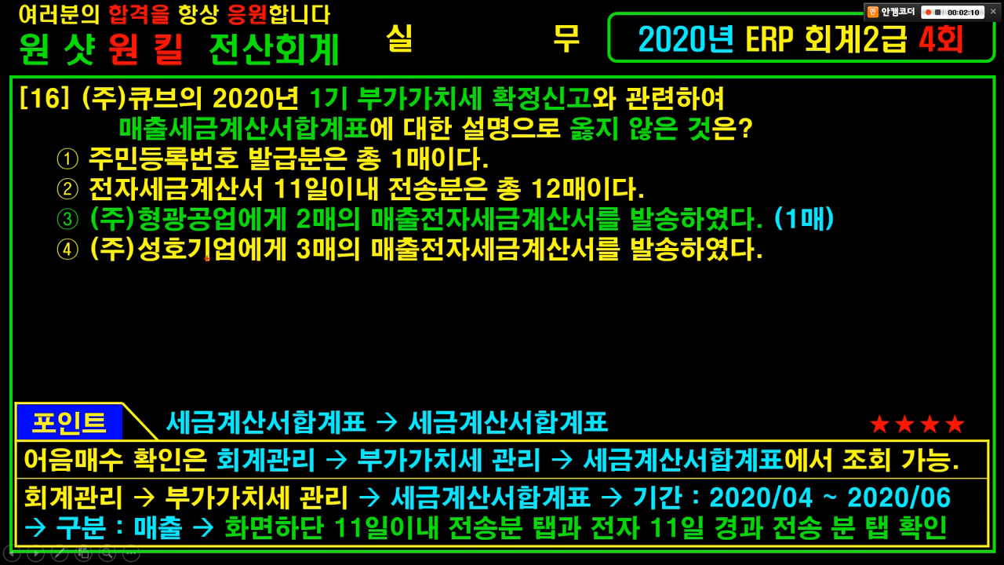
pyautogui.moveTo(31, 204); pyautogui.dragTo(765, 236)
pyautogui.press('Escape')
pyautogui.hotkey('alt', 'Tab')
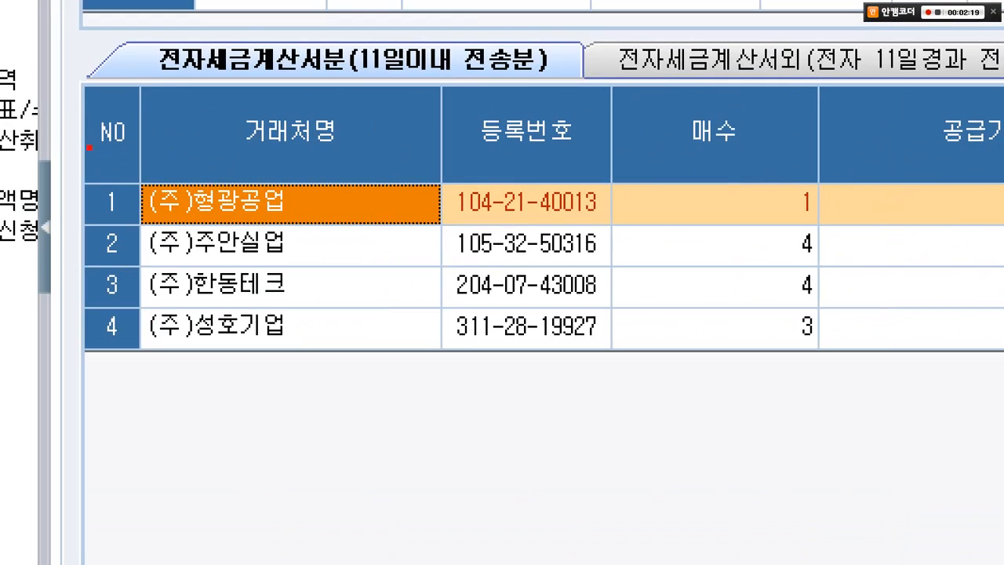
pyautogui.moveTo(90, 147)
pyautogui.mouseDown()
pyautogui.moveTo(368, 205)
pyautogui.moveTo(385, 223)
pyautogui.mouseUp()
pyautogui.moveTo(834, 218)
pyautogui.mouseDown()
pyautogui.moveTo(781, 229)
pyautogui.moveTo(843, 224)
pyautogui.moveTo(830, 234)
pyautogui.mouseUp()
pyautogui.press('Escape')
# Step: Box choice ④ on the question 16 slide, check (주)성호기업's 매수 in the 11일이내 전송분 list, and return to the slide
pyautogui.hotkey('alt', 'Tab')
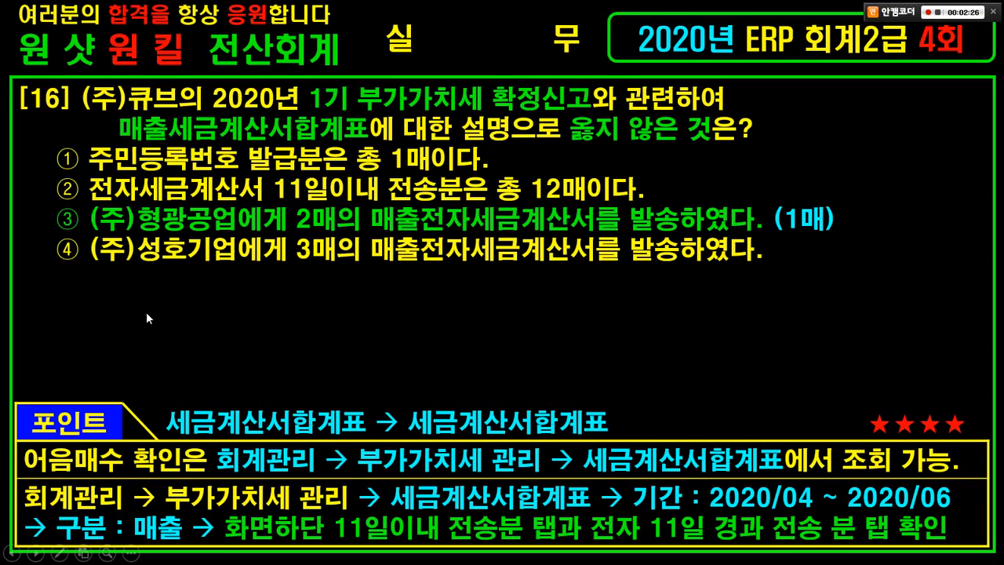
pyautogui.hotkey('ctrl', '2')
pyautogui.moveTo(69, 236)
pyautogui.mouseDown()
pyautogui.moveTo(243, 268)
pyautogui.moveTo(723, 273)
pyautogui.mouseUp()
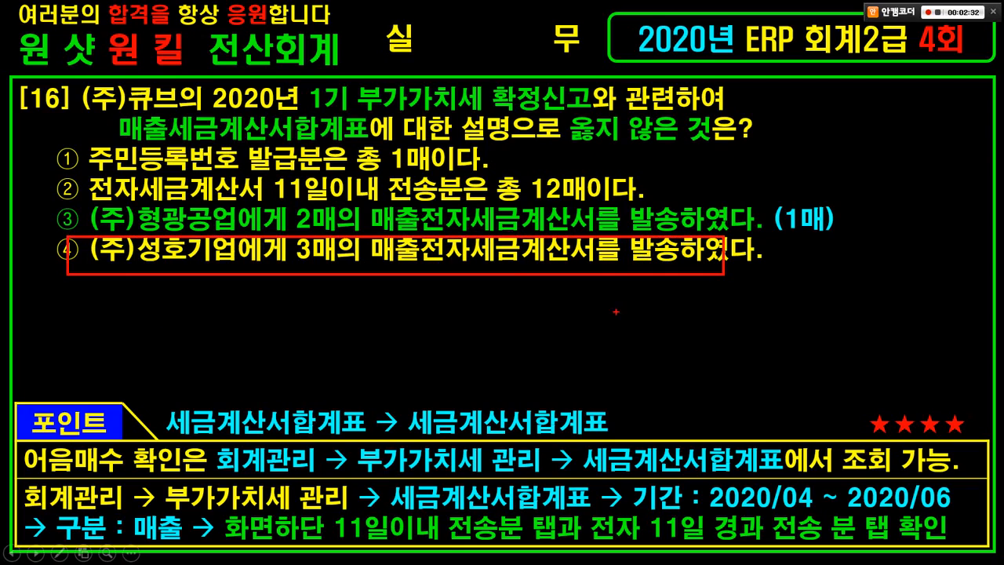
pyautogui.press('Escape')
pyautogui.hotkey('alt', 'Tab')
pyautogui.hotkey('ctrl', '1')
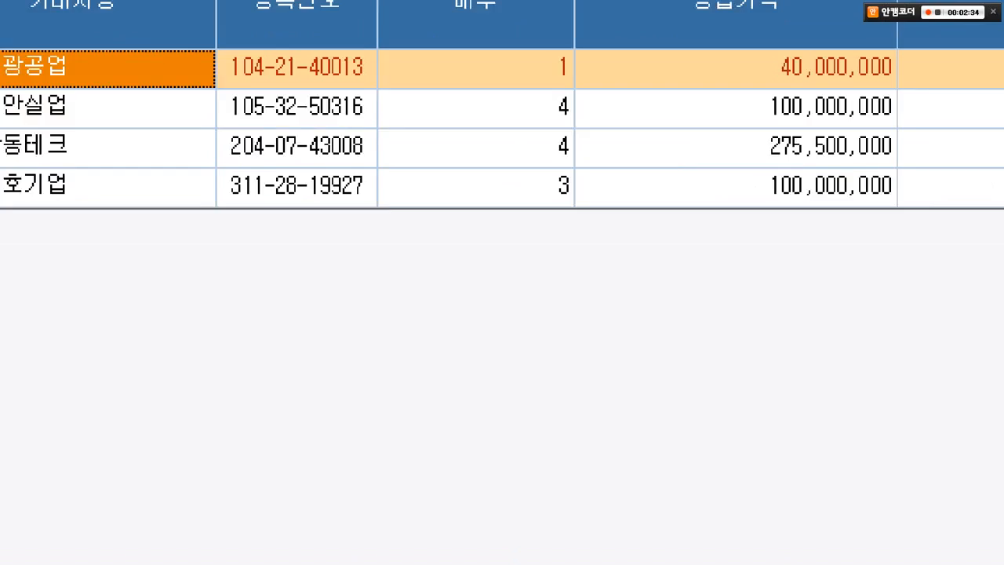
pyautogui.click(114, 324)
pyautogui.moveTo(4, 251)
pyautogui.mouseDown()
pyautogui.moveTo(258, 324)
pyautogui.moveTo(908, 332)
pyautogui.moveTo(900, 330)
pyautogui.mouseUp()
pyautogui.moveTo(787, 318)
pyautogui.mouseDown()
pyautogui.moveTo(744, 253)
pyautogui.moveTo(762, 310)
pyautogui.mouseUp()
pyautogui.press('Escape')
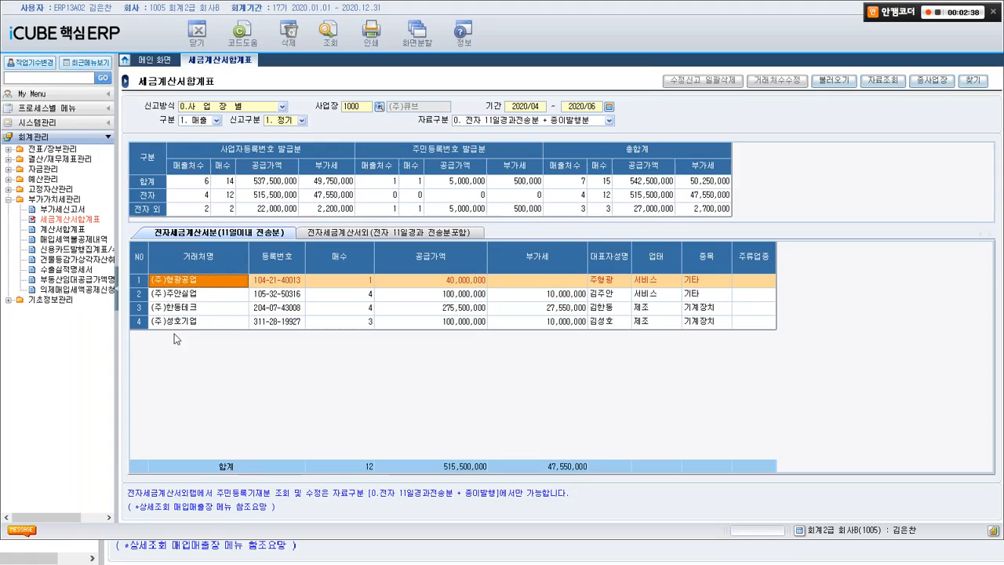
pyautogui.hotkey('alt', 'Tab')
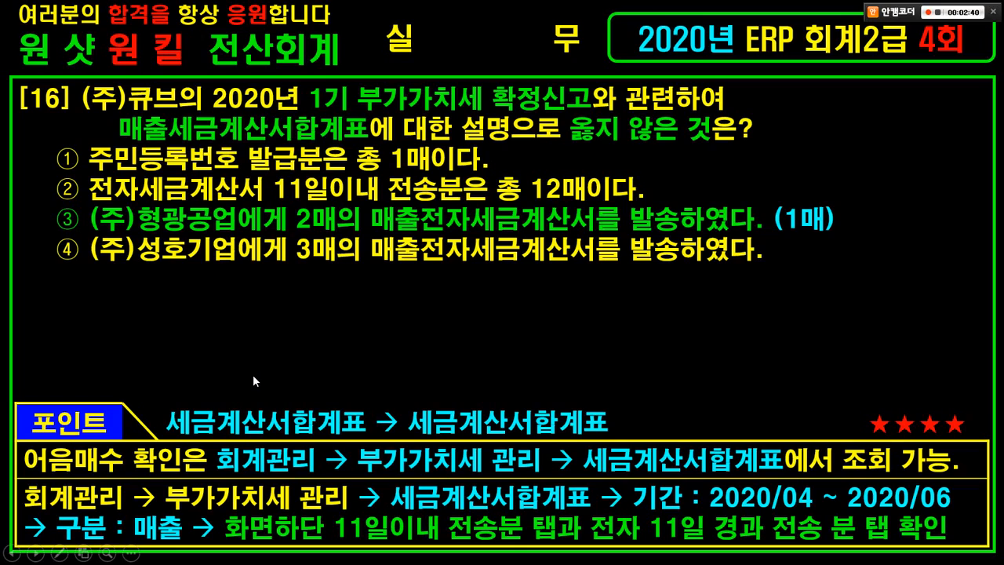
# Step: Check choice ③ on the question 16 slide, box 매출세금계산서합계표 and the 포인트 line's 세금계산서합계표, and advance to question 17
pyautogui.hotkey('ctrl', '2')
pyautogui.moveTo(63, 206)
pyautogui.mouseDown()
pyautogui.moveTo(72, 217)
pyautogui.moveTo(84, 188)
pyautogui.mouseUp()
pyautogui.moveTo(112, 112); pyautogui.dragTo(378, 146)
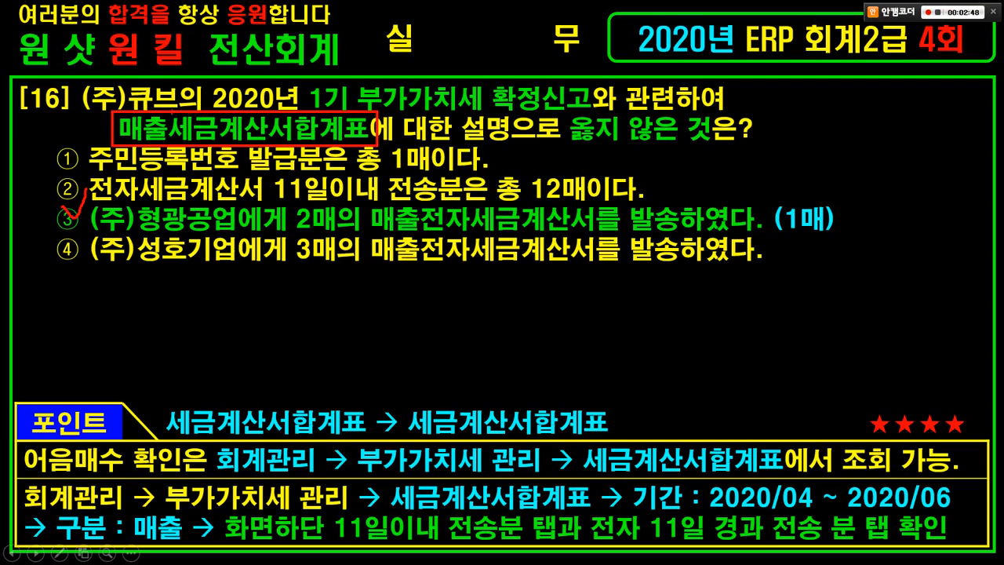
pyautogui.moveTo(165, 109); pyautogui.dragTo(371, 146)
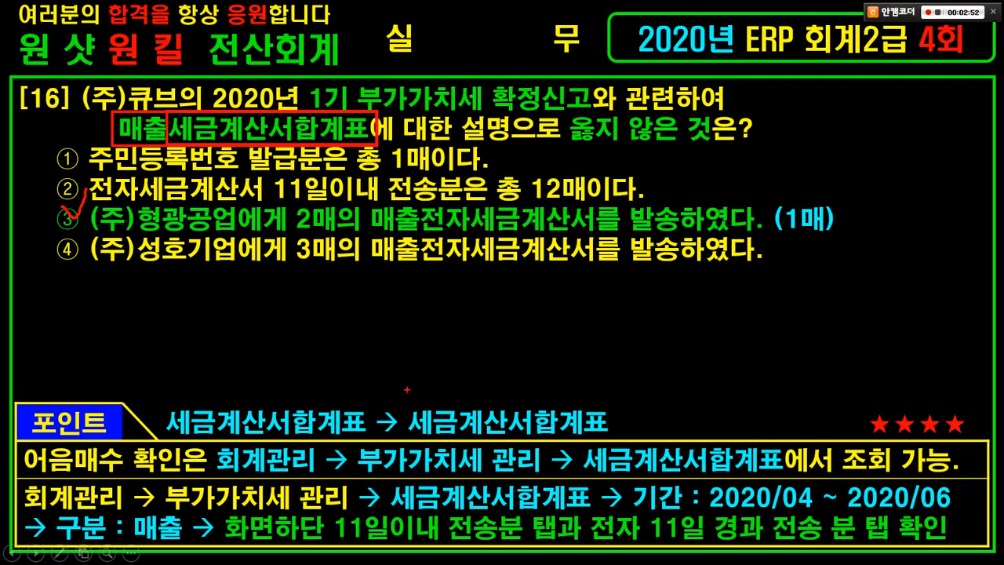
pyautogui.moveTo(398, 392); pyautogui.dragTo(621, 441)
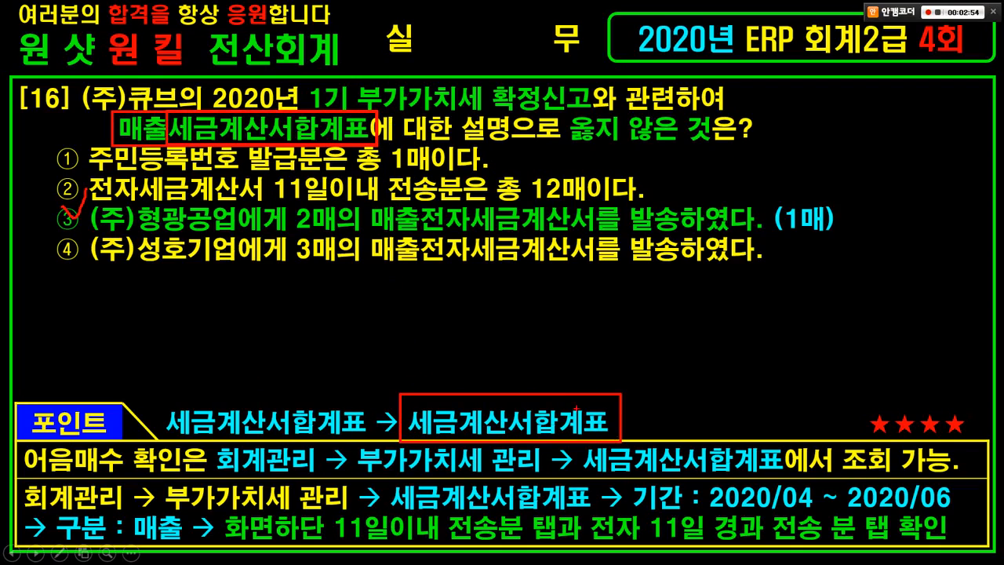
pyautogui.moveTo(538, 375)
pyautogui.mouseDown()
pyautogui.moveTo(565, 416)
pyautogui.moveTo(578, 384)
pyautogui.mouseUp()
pyautogui.press('Escape')
pyautogui.click(253, 375)
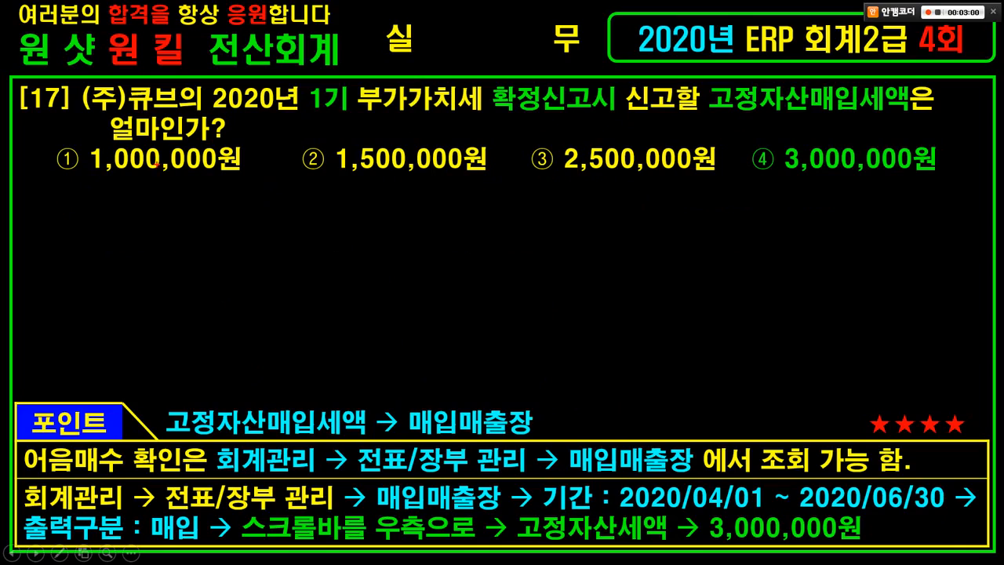
# Step: Mark 1기, 확정신고시 and 고정자산매입세액 in the question 17 text
pyautogui.moveTo(312, 122); pyautogui.dragTo(345, 116)
pyautogui.moveTo(465, 76); pyautogui.dragTo(627, 119)
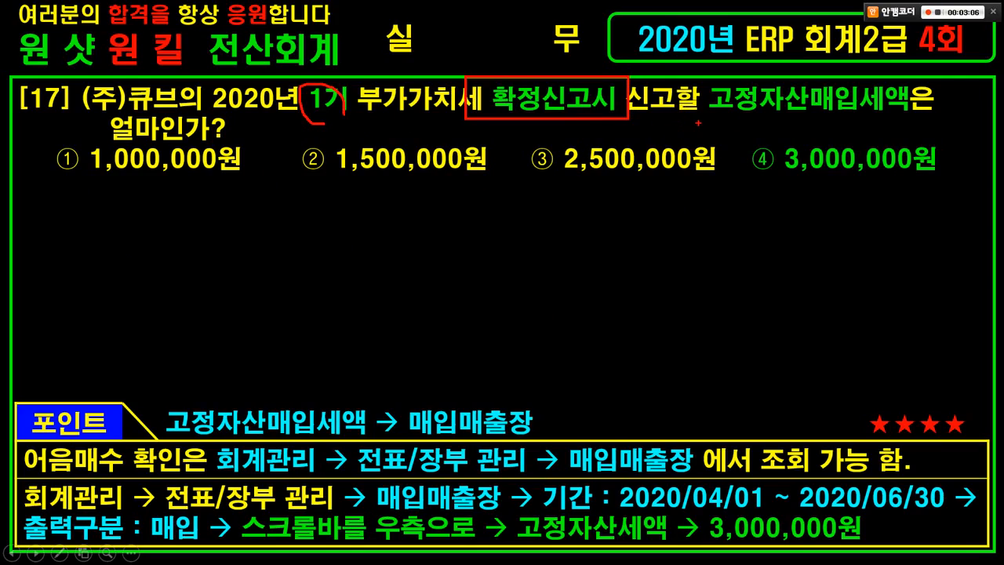
pyautogui.moveTo(705, 122)
pyautogui.mouseDown()
pyautogui.moveTo(902, 120)
pyautogui.moveTo(859, 116)
pyautogui.moveTo(894, 79)
pyautogui.moveTo(890, 108)
pyautogui.mouseUp()
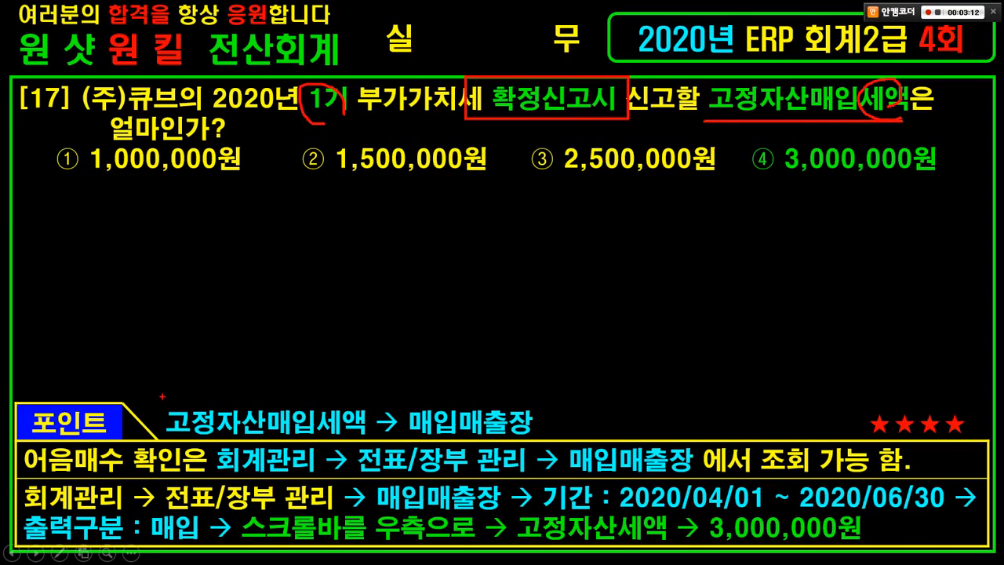
# Step: Box 고정자산매입세액 and 매입매출장 in the question 17 포인트 line, then clear the slide markings
pyautogui.moveTo(162, 396); pyautogui.dragTo(368, 436)
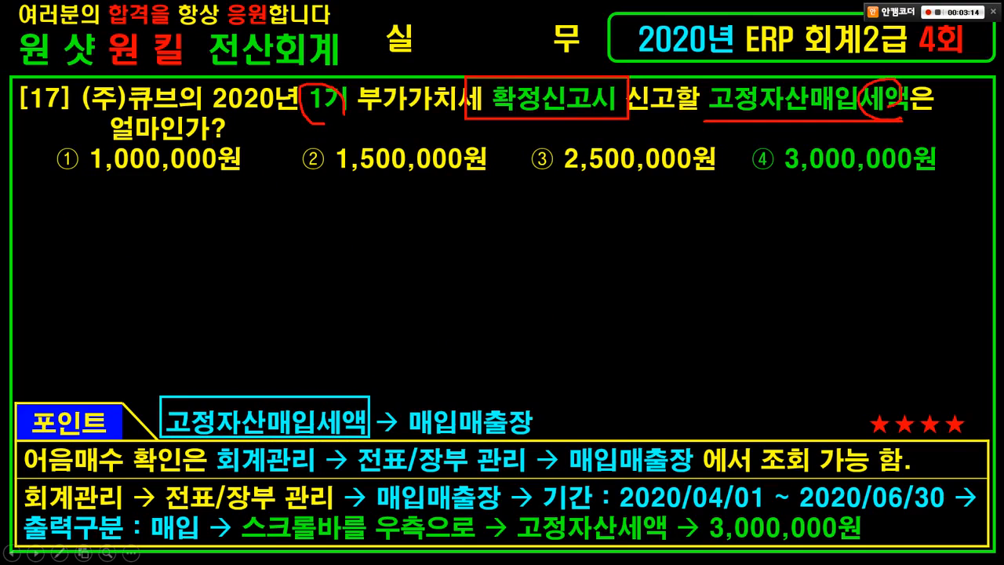
pyautogui.moveTo(401, 396); pyautogui.dragTo(544, 441)
pyautogui.moveTo(508, 382)
pyautogui.mouseDown()
pyautogui.moveTo(514, 406)
pyautogui.moveTo(534, 386)
pyautogui.mouseUp()
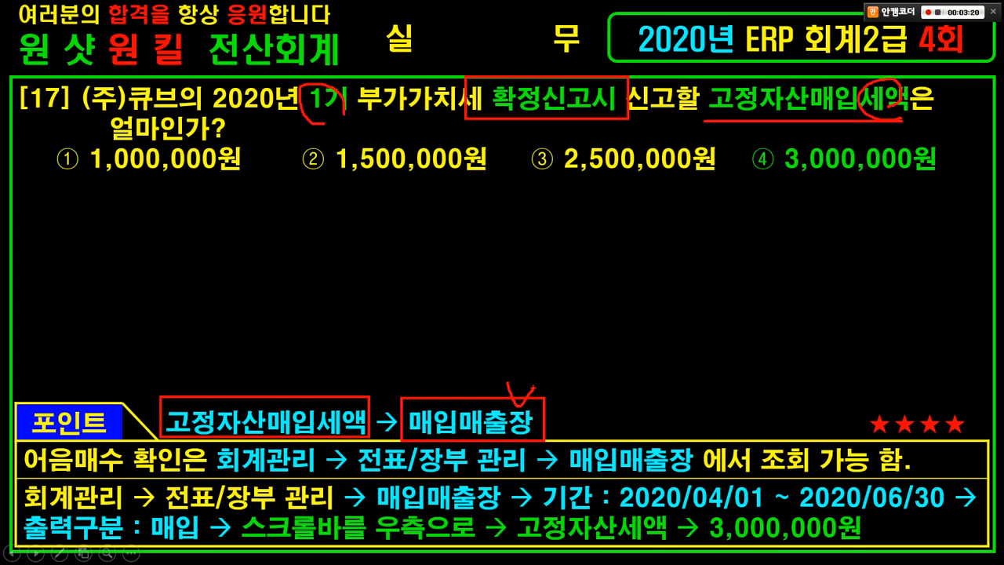
pyautogui.press('Escape')
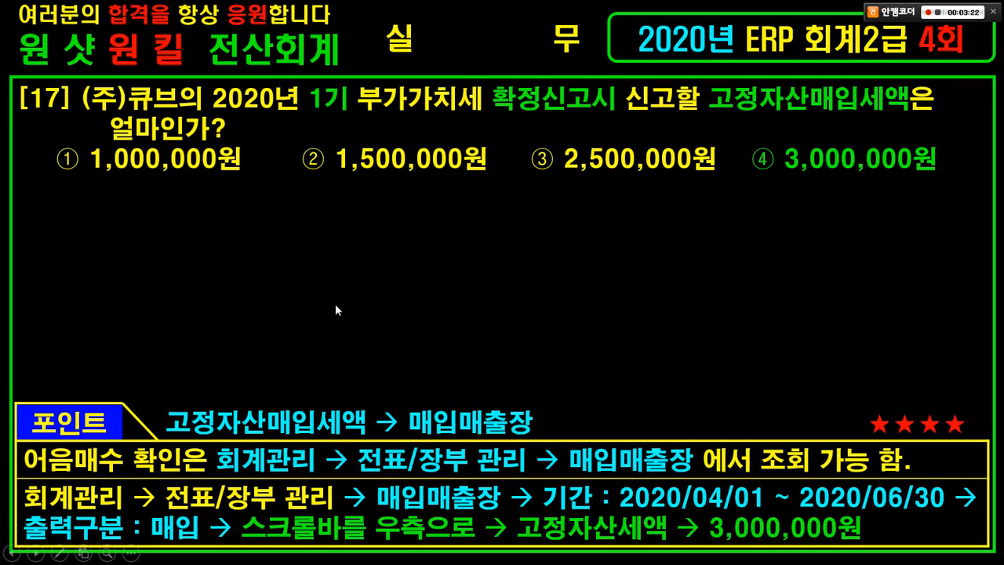
# Step: Switch to iCUBE 핵심ERP and open 매입매출장 under 전표/장부관리 in 회계관리
pyautogui.hotkey('alt', 'Tab')
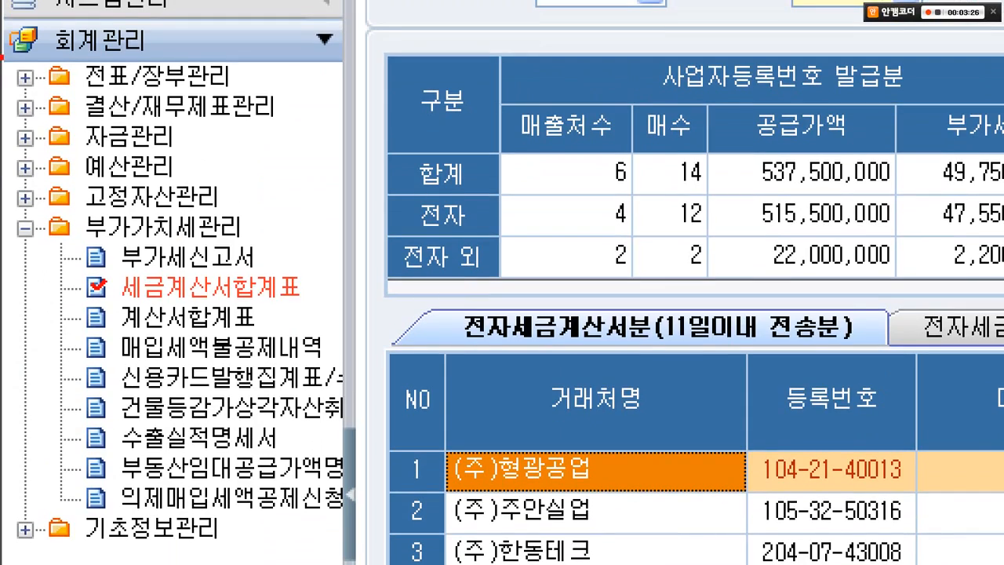
pyautogui.moveTo(1, 50)
pyautogui.mouseDown()
pyautogui.moveTo(115, 44)
pyautogui.moveTo(282, 89)
pyautogui.mouseUp()
pyautogui.press('Escape')
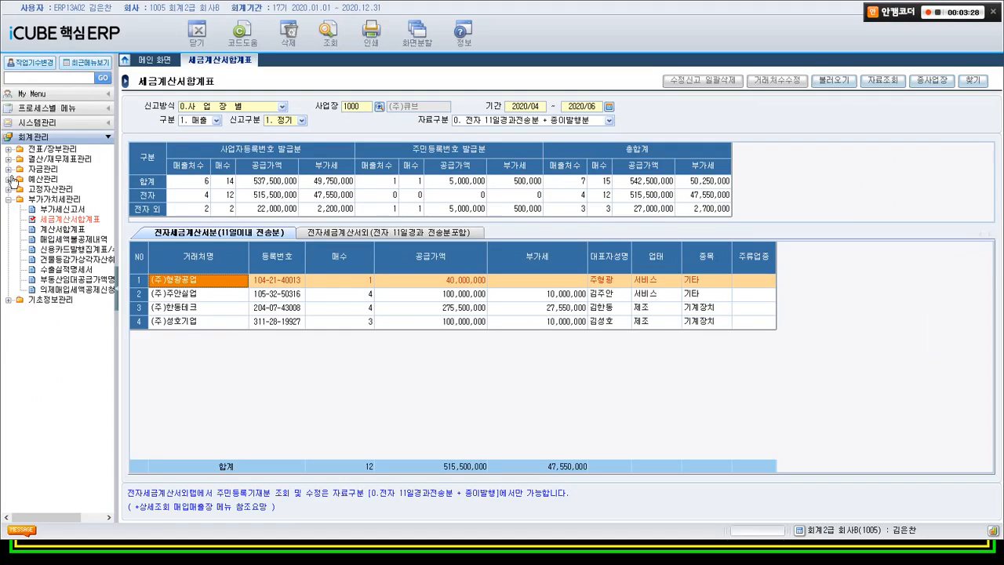
pyautogui.click(41, 149)
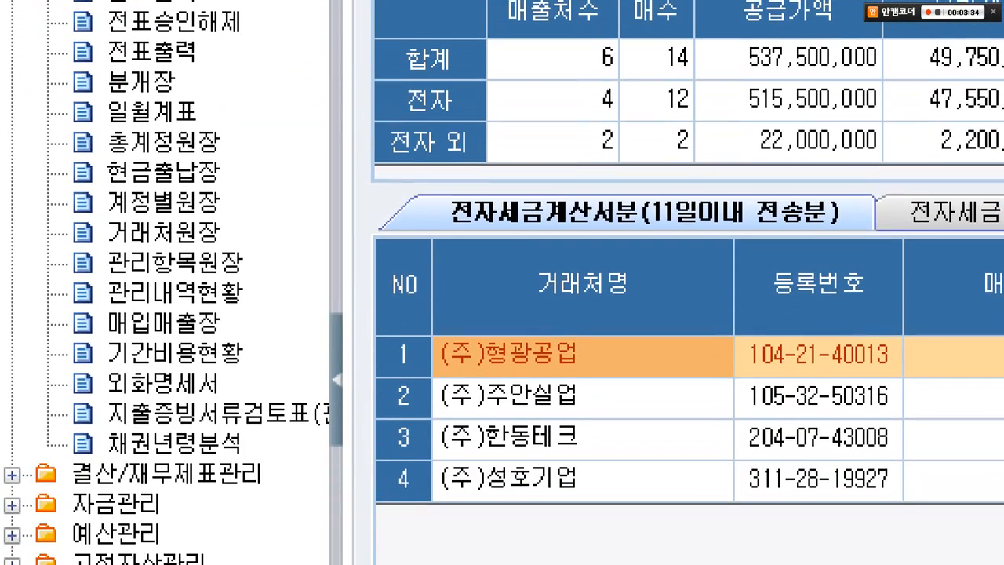
pyautogui.click(125, 247)
pyautogui.moveTo(13, 296); pyautogui.dragTo(235, 342)
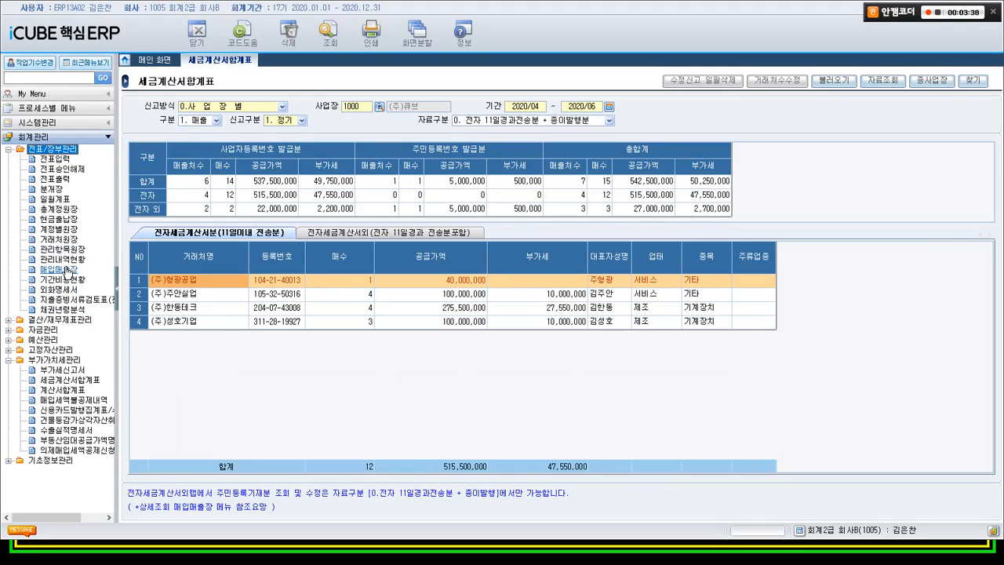
pyautogui.click(69, 270)
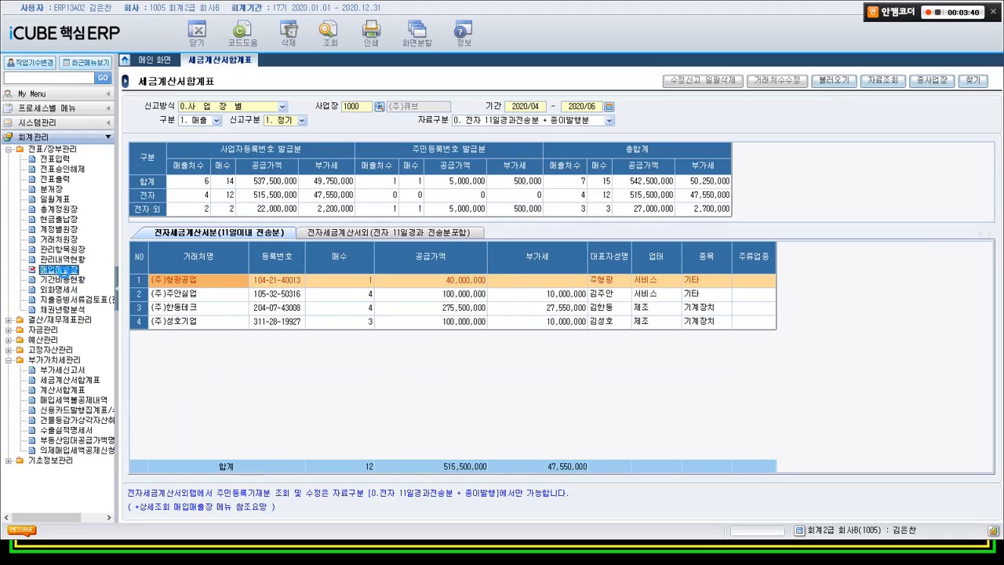
pyautogui.doubleClick(71, 271)
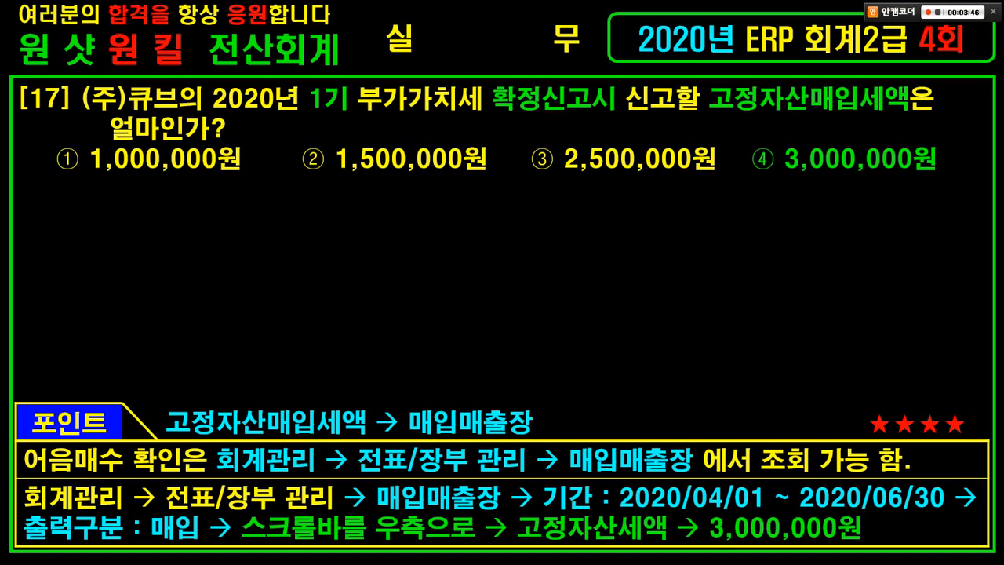
# Step: Box 고정자산매입세액 on the question 17 slide and set the 매입매출장 조회기간 to 2020/04/01 through 2020/06/30
pyautogui.moveTo(683, 78); pyautogui.dragTo(910, 123)
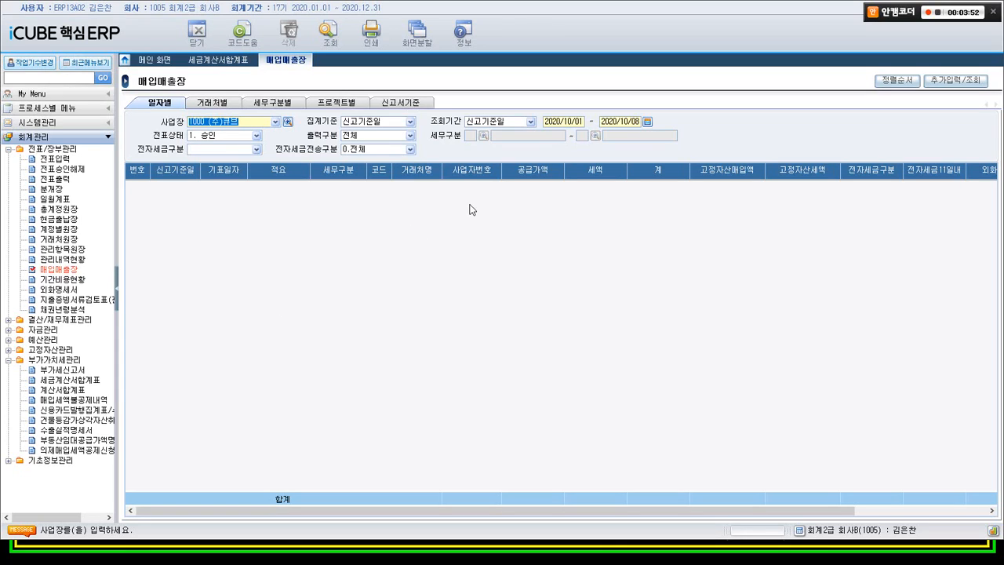
pyautogui.click(553, 122)
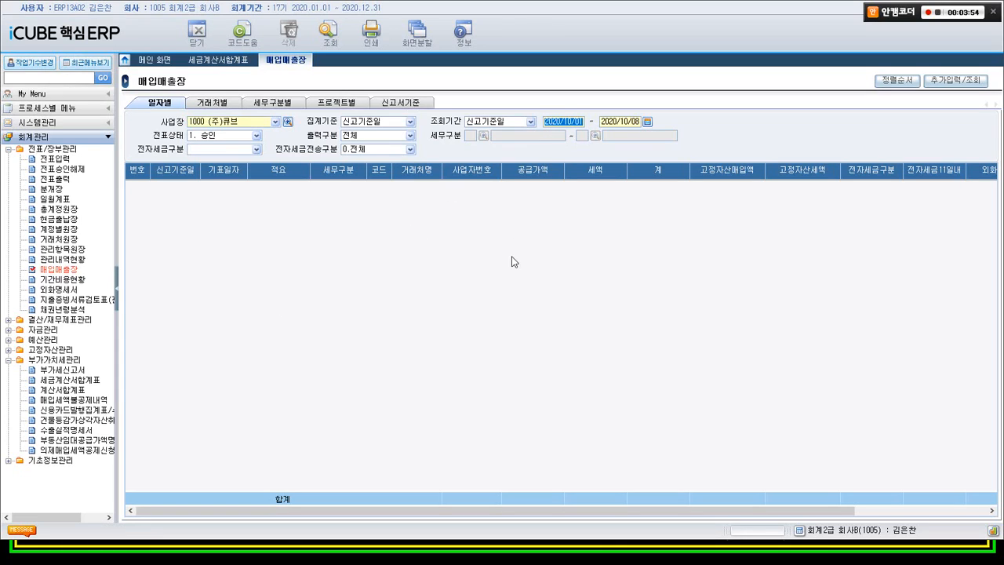
pyautogui.write('20')
pyautogui.write('200401')
pyautogui.write('20')
pyautogui.write('200630')
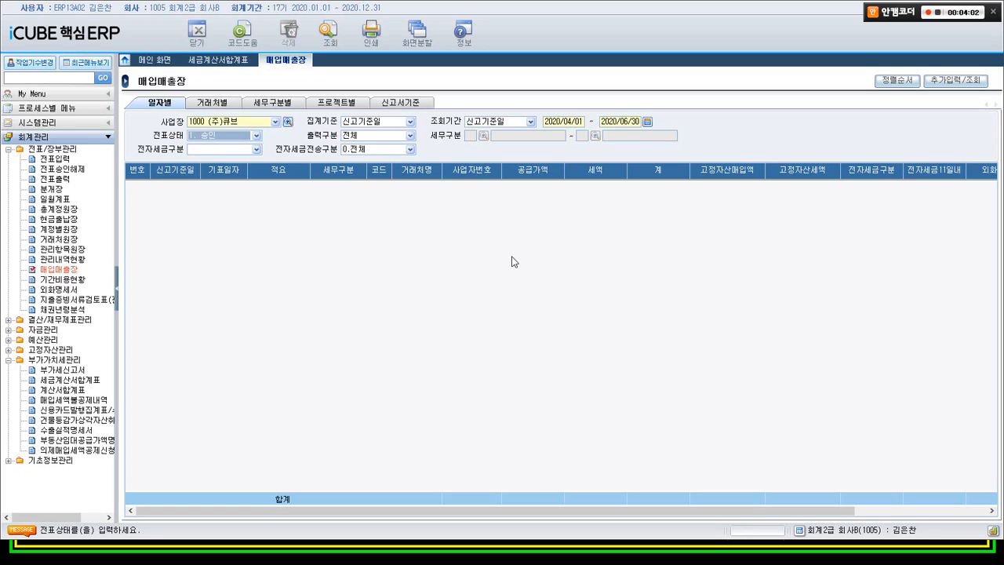
pyautogui.press('Return')
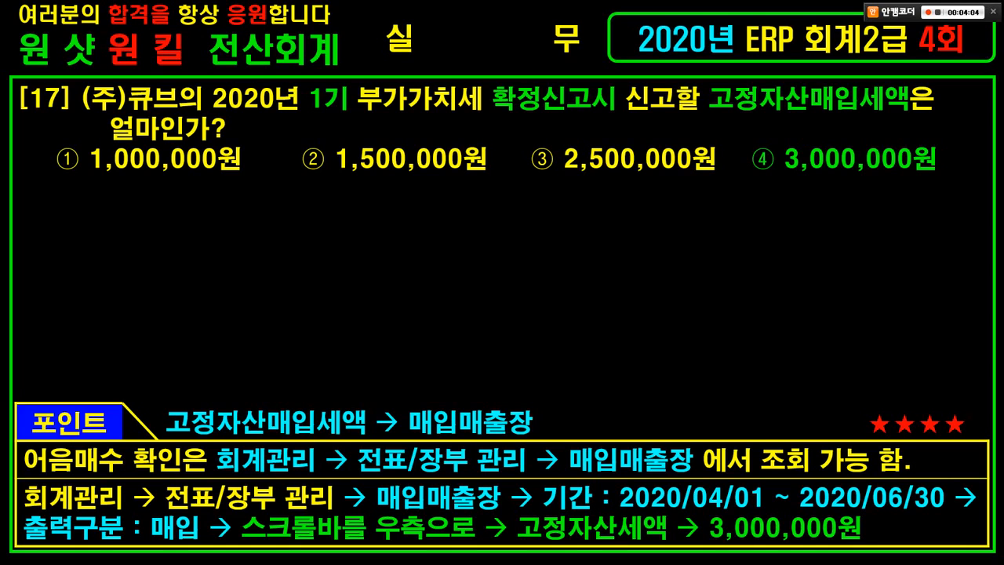
# Step: Set 출력구분 to 2. 매입 in 매입매출장 and run the query
pyautogui.moveTo(838, 116)
pyautogui.mouseDown()
pyautogui.moveTo(854, 110)
pyautogui.moveTo(831, 118)
pyautogui.mouseUp()
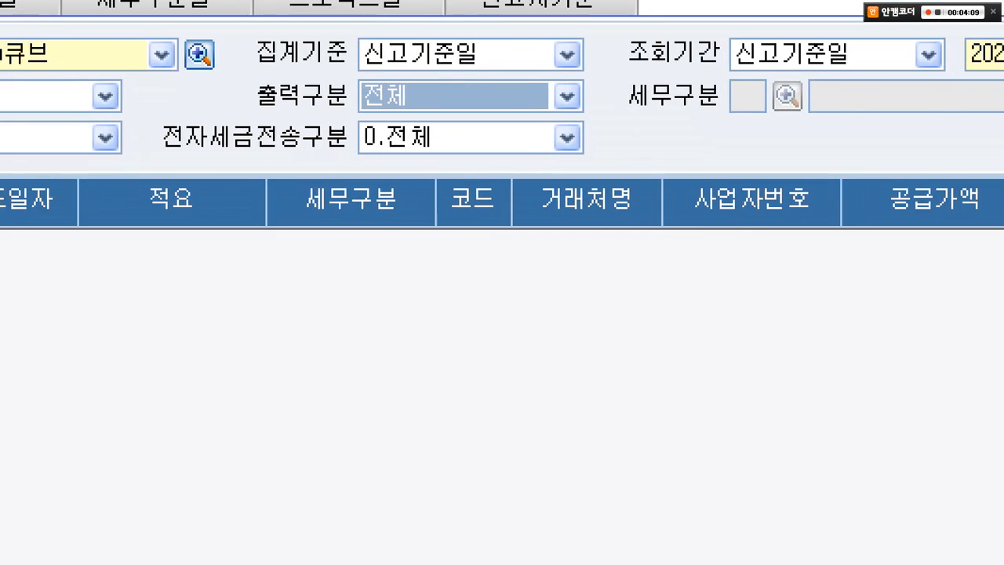
pyautogui.moveTo(238, 49); pyautogui.dragTo(621, 153)
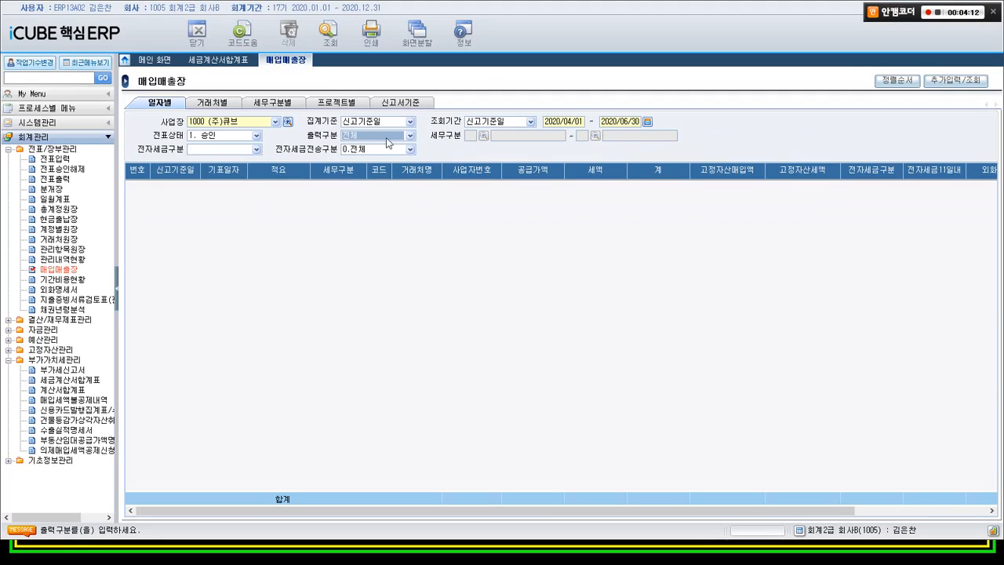
pyautogui.click(567, 86)
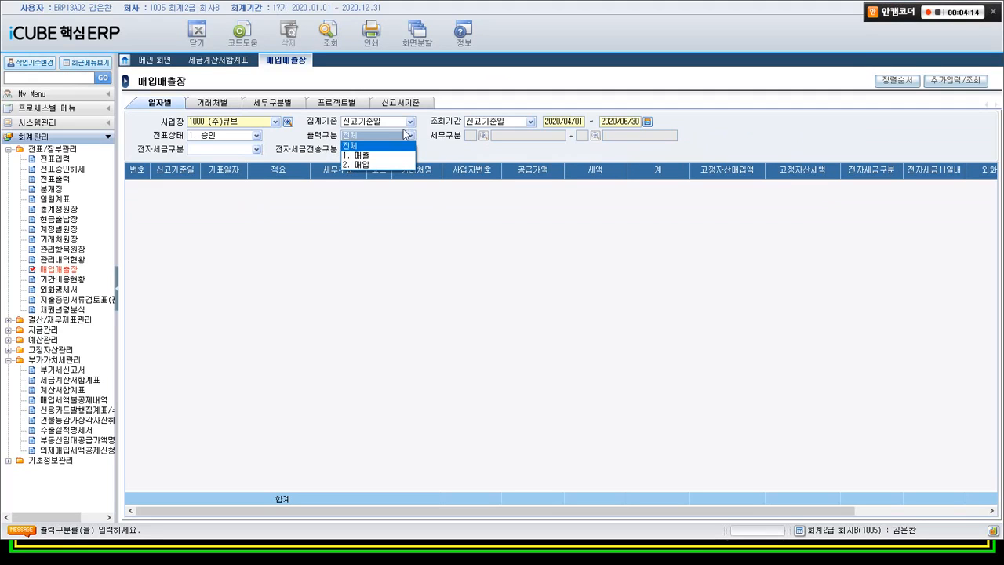
pyautogui.click(358, 165)
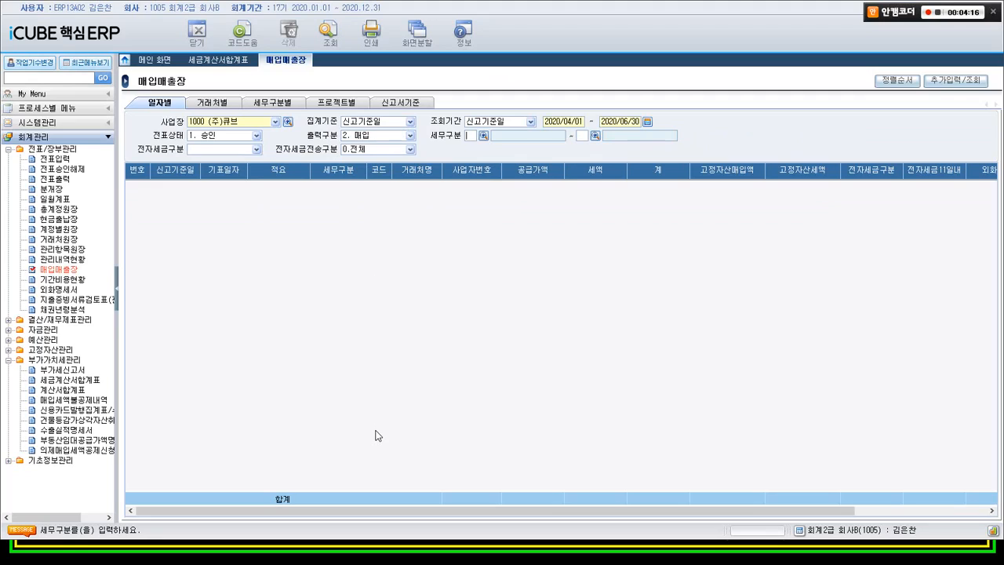
pyautogui.press('Return')
pyautogui.press('Return')
pyautogui.press('Return')
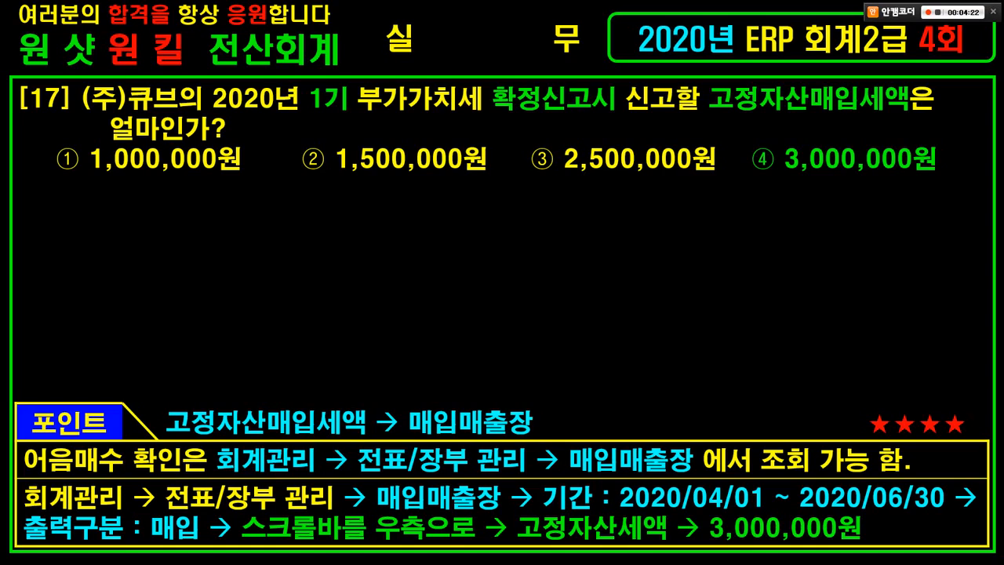
# Step: Mark 고정자산매입세액 on the question 17 slide and circle the 신고기준일, 기표일자, 적요 and 세무구분 columns in 매입매출장
pyautogui.moveTo(826, 127)
pyautogui.mouseDown()
pyautogui.moveTo(773, 128)
pyautogui.moveTo(806, 51)
pyautogui.moveTo(815, 140)
pyautogui.mouseUp()
pyautogui.press('Escape')
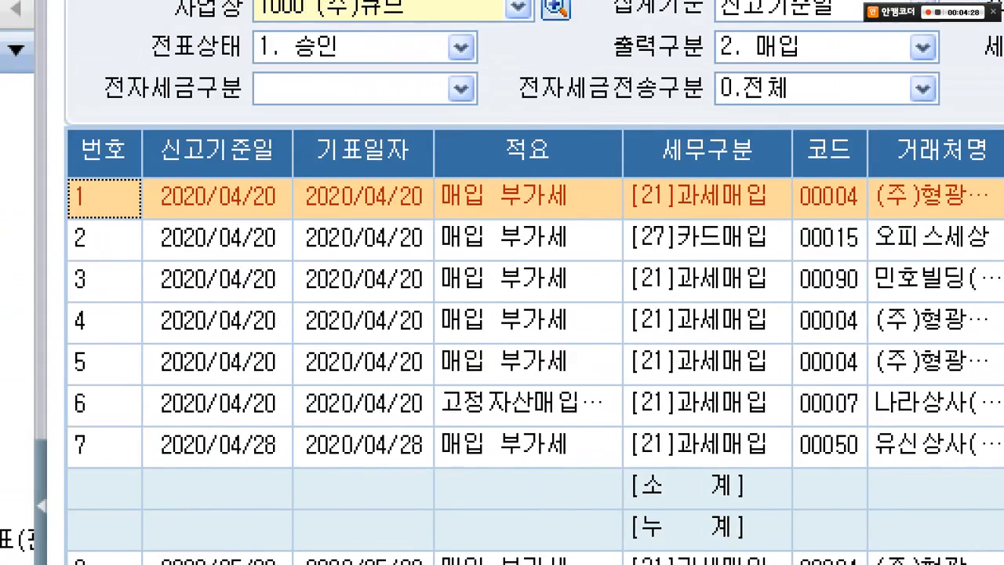
pyautogui.moveTo(247, 219)
pyautogui.mouseDown()
pyautogui.moveTo(182, 93)
pyautogui.moveTo(375, 253)
pyautogui.mouseUp()
pyautogui.moveTo(291, 166); pyautogui.dragTo(401, 218)
pyautogui.moveTo(584, 280); pyautogui.dragTo(597, 213)
pyautogui.moveTo(788, 253)
pyautogui.mouseDown()
pyautogui.moveTo(751, 171)
pyautogui.moveTo(767, 256)
pyautogui.mouseUp()
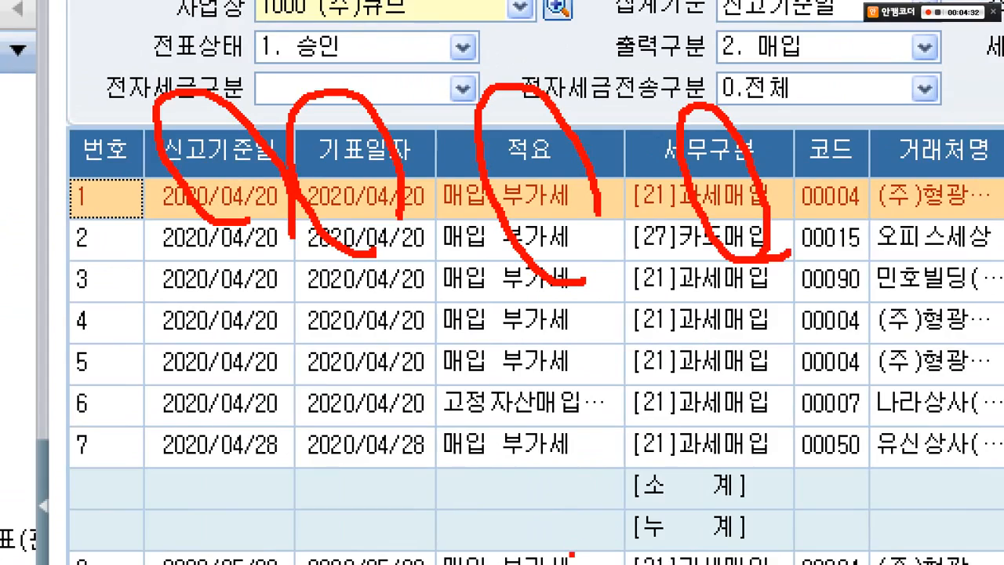
pyautogui.press('Escape')
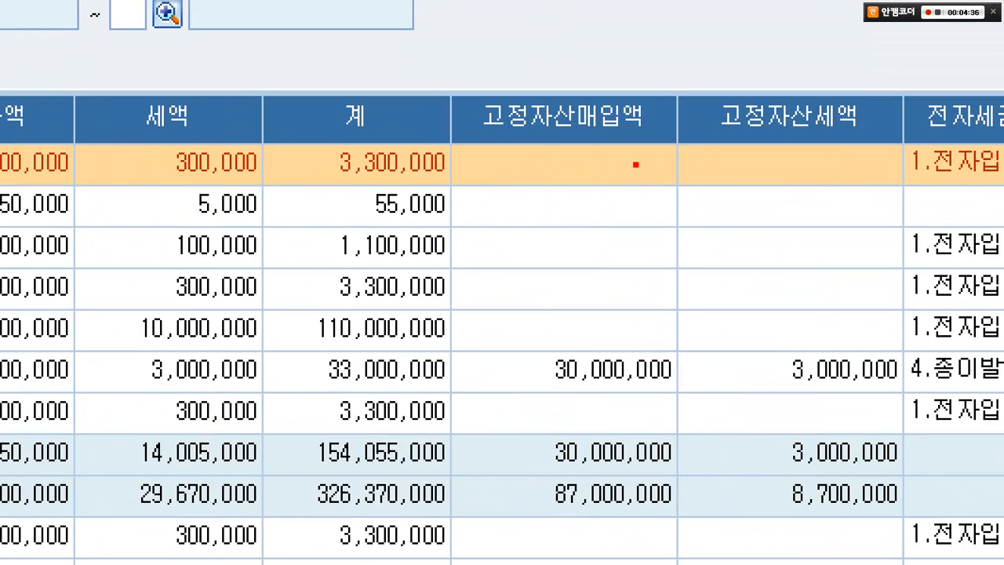
# Step: Mark the 고정자산매입액 and 고정자산세액 columns, their amounts in row 6, and the 고정자산세액 소계 and 누계 cells
pyautogui.moveTo(635, 164)
pyautogui.mouseDown()
pyautogui.moveTo(533, 167)
pyautogui.moveTo(463, 36)
pyautogui.moveTo(640, 69)
pyautogui.moveTo(605, 141)
pyautogui.mouseUp()
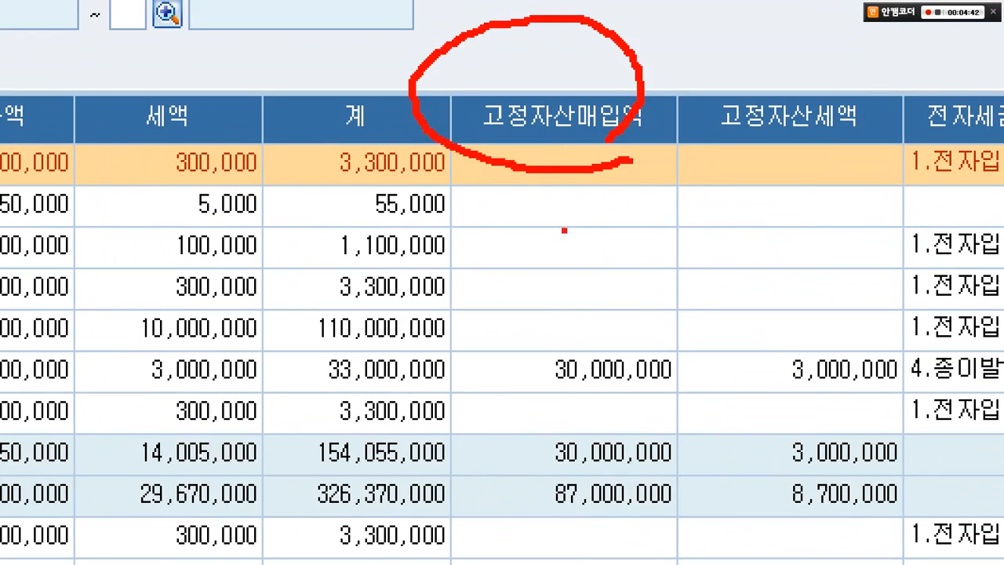
pyautogui.moveTo(573, 333)
pyautogui.mouseDown()
pyautogui.moveTo(571, 149)
pyautogui.moveTo(570, 317)
pyautogui.mouseUp()
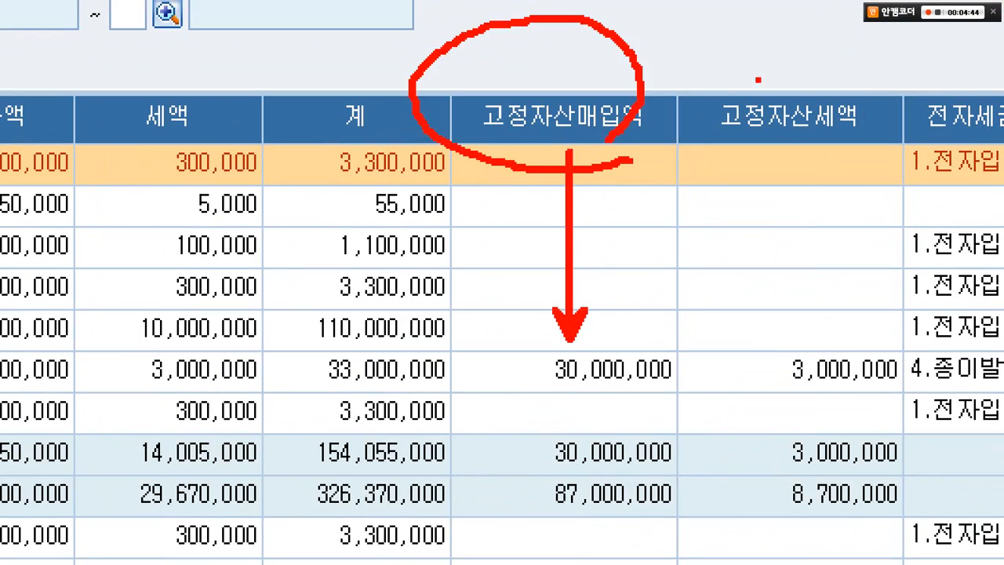
pyautogui.moveTo(683, 73); pyautogui.dragTo(888, 157)
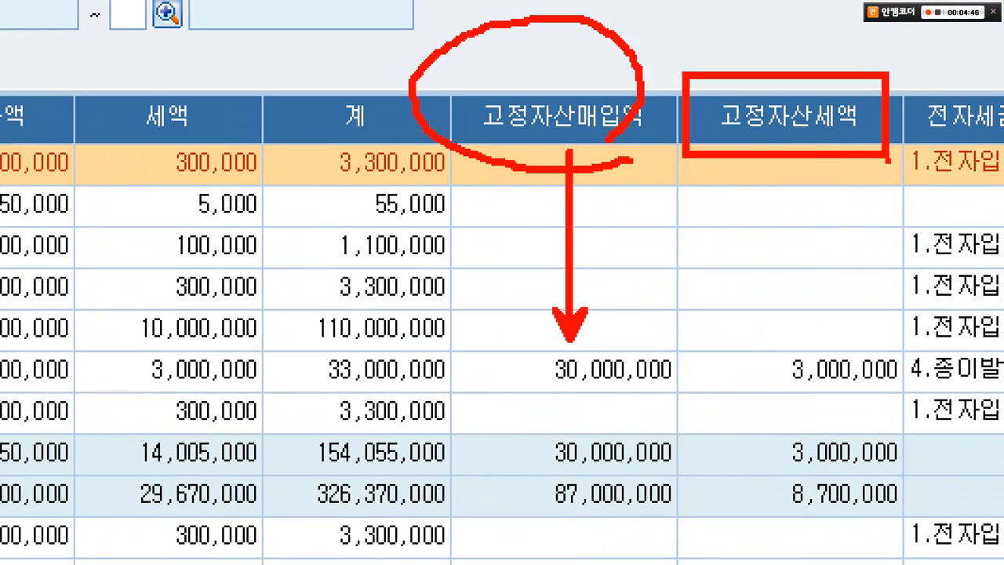
pyautogui.moveTo(761, 341)
pyautogui.mouseDown()
pyautogui.moveTo(925, 389)
pyautogui.moveTo(760, 398)
pyautogui.mouseUp()
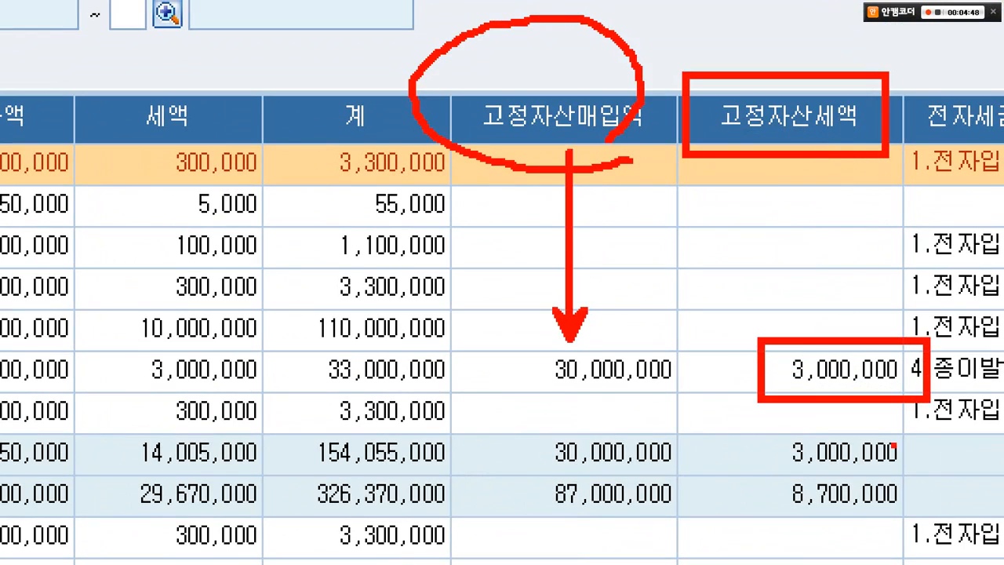
pyautogui.moveTo(875, 431); pyautogui.dragTo(833, 512)
pyautogui.moveTo(809, 447); pyautogui.dragTo(842, 487)
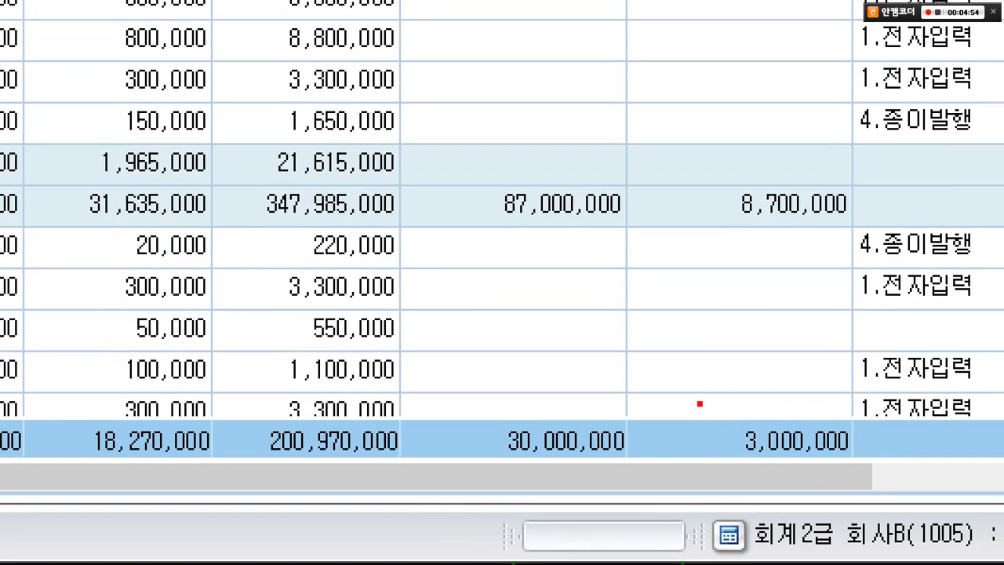
# Step: Box the 고정자산세액 column's 합계 and row 6 amount, and mark the 세무구분 and 거래처명 of the 나라상사 purchase
pyautogui.moveTo(700, 405); pyautogui.dragTo(864, 474)
pyautogui.moveTo(782, 270); pyautogui.dragTo(789, 416)
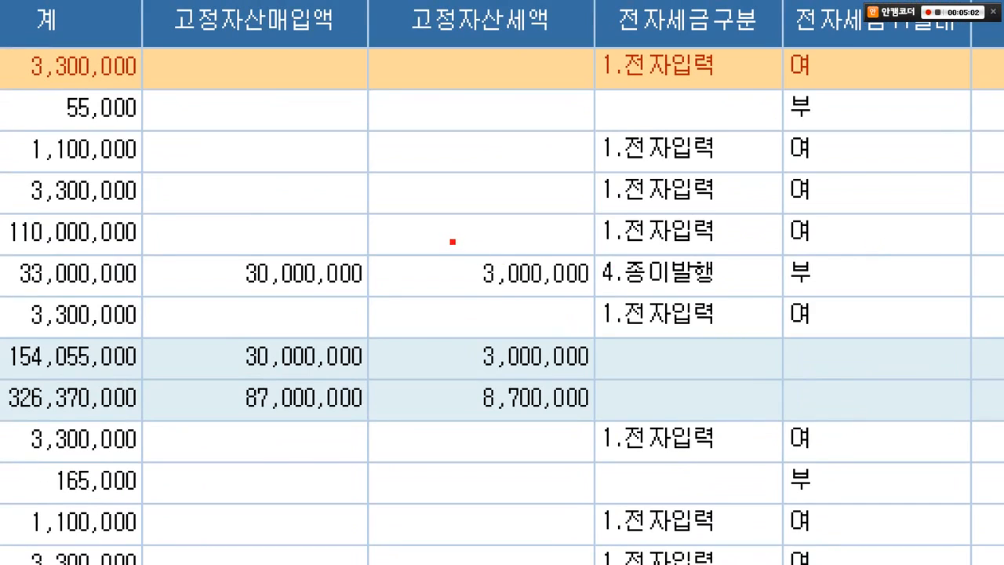
pyautogui.moveTo(451, 236); pyautogui.dragTo(604, 310)
pyautogui.moveTo(41, 266)
pyautogui.mouseDown()
pyautogui.moveTo(444, 283)
pyautogui.moveTo(445, 270)
pyautogui.mouseUp()
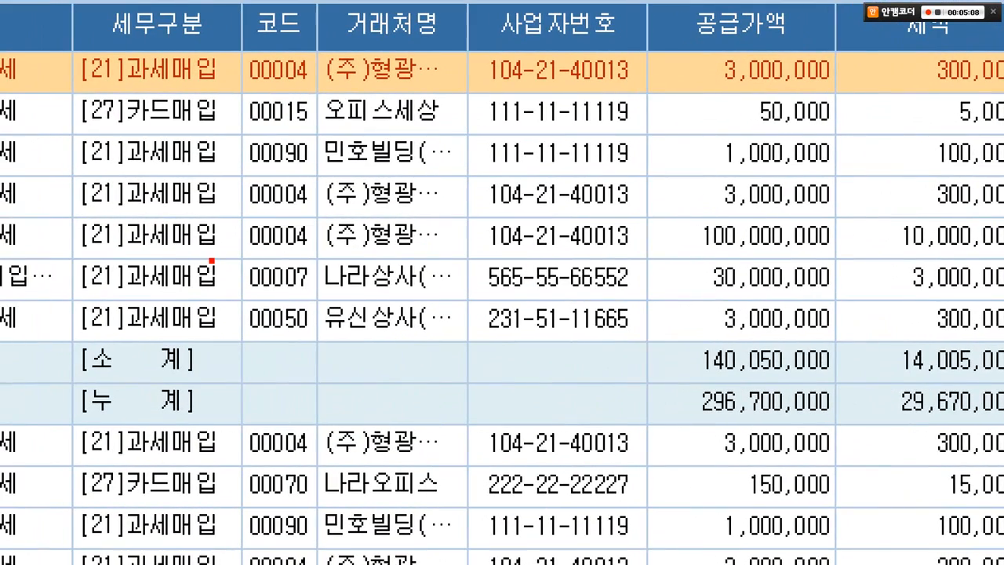
pyautogui.moveTo(218, 253); pyautogui.dragTo(527, 313)
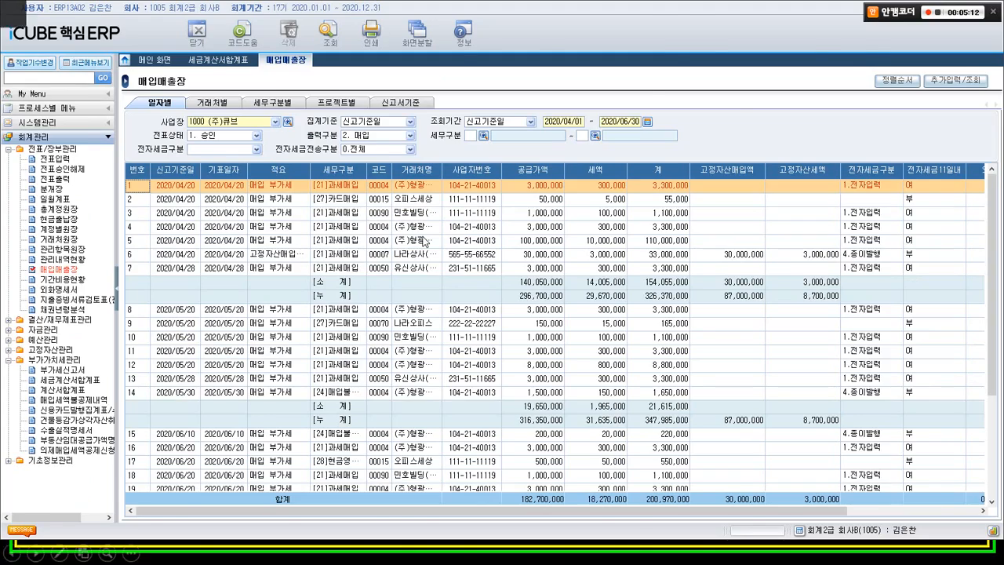
# Step: Box and tick option ④ 3,000,000원 as the answer on the question 17 slide, and clear the marks
pyautogui.click(422, 236)
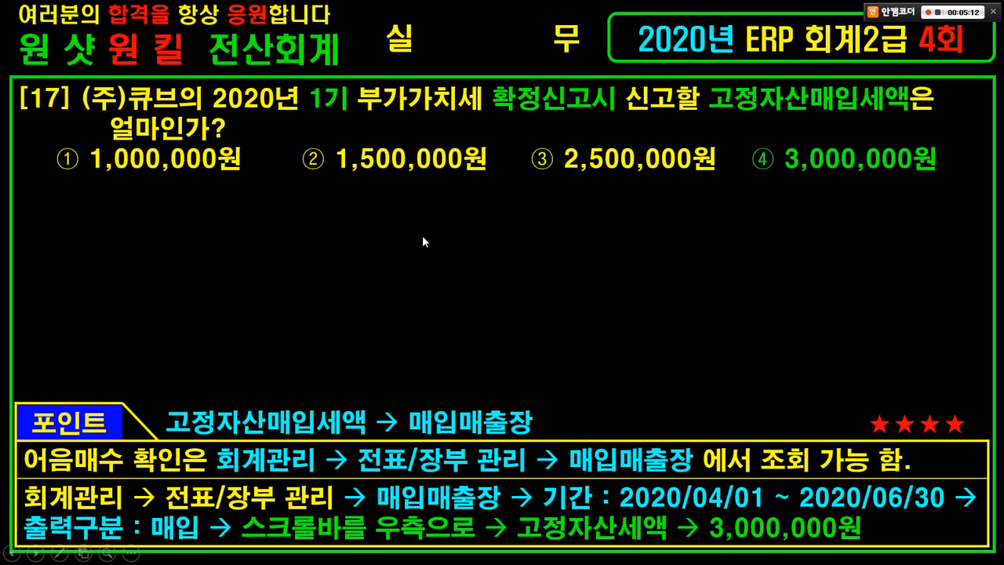
pyautogui.moveTo(742, 135)
pyautogui.mouseDown()
pyautogui.moveTo(950, 183)
pyautogui.moveTo(763, 165)
pyautogui.moveTo(783, 132)
pyautogui.mouseUp()
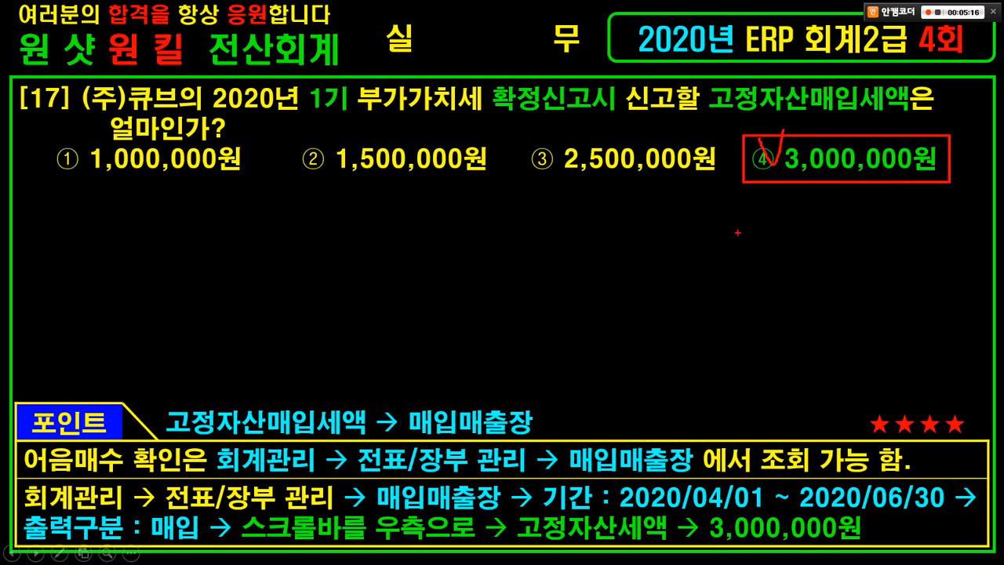
pyautogui.press('Escape')
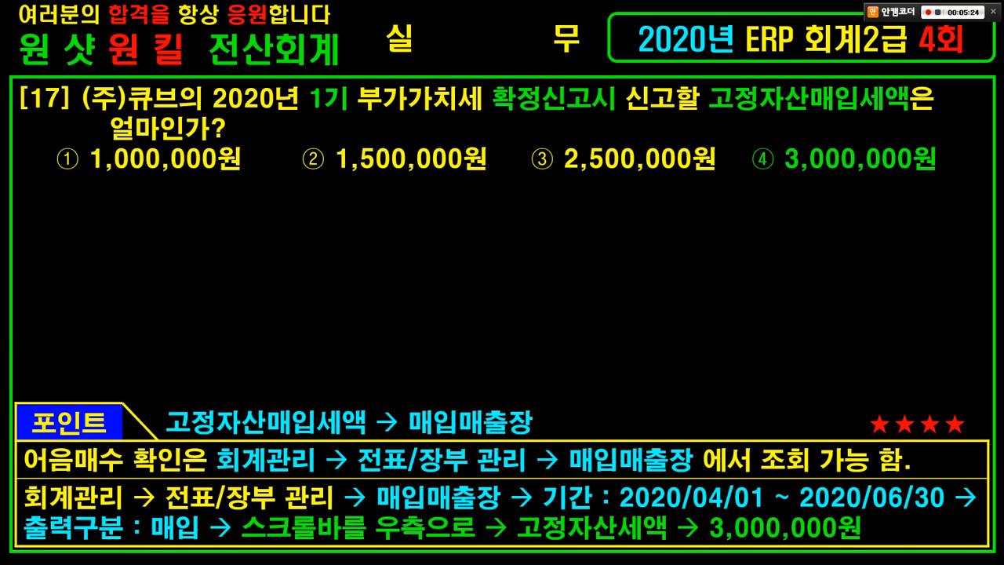
# Step: Go to the question 18 slide, mark 건물등감가상각자산취득명세서 and the 세무구분 wording, and box 부가세관리 in the 포인트 line
pyautogui.press('Right')
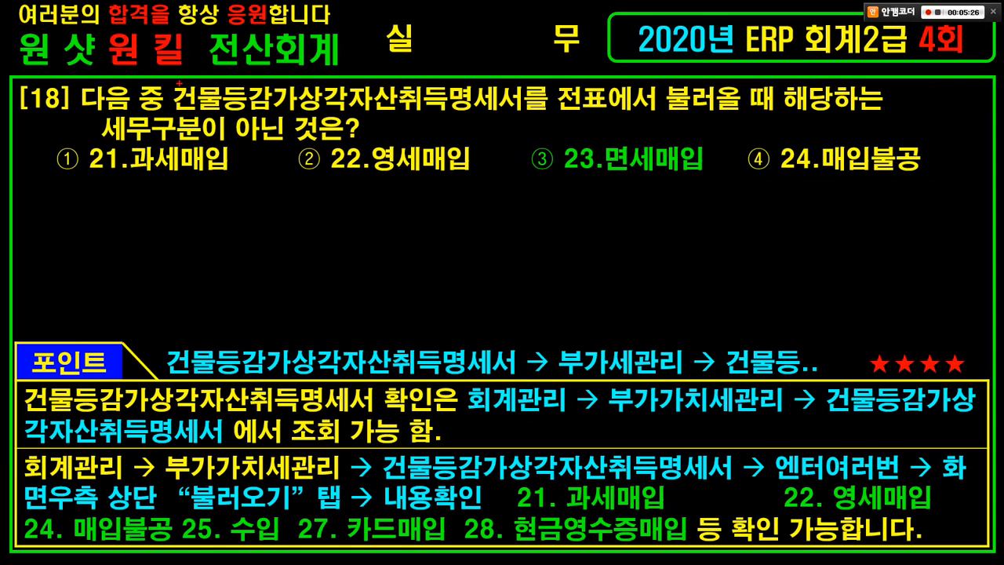
pyautogui.moveTo(169, 79)
pyautogui.mouseDown()
pyautogui.moveTo(227, 100)
pyautogui.moveTo(345, 111)
pyautogui.moveTo(850, 112)
pyautogui.mouseUp()
pyautogui.moveTo(70, 145); pyautogui.dragTo(339, 142)
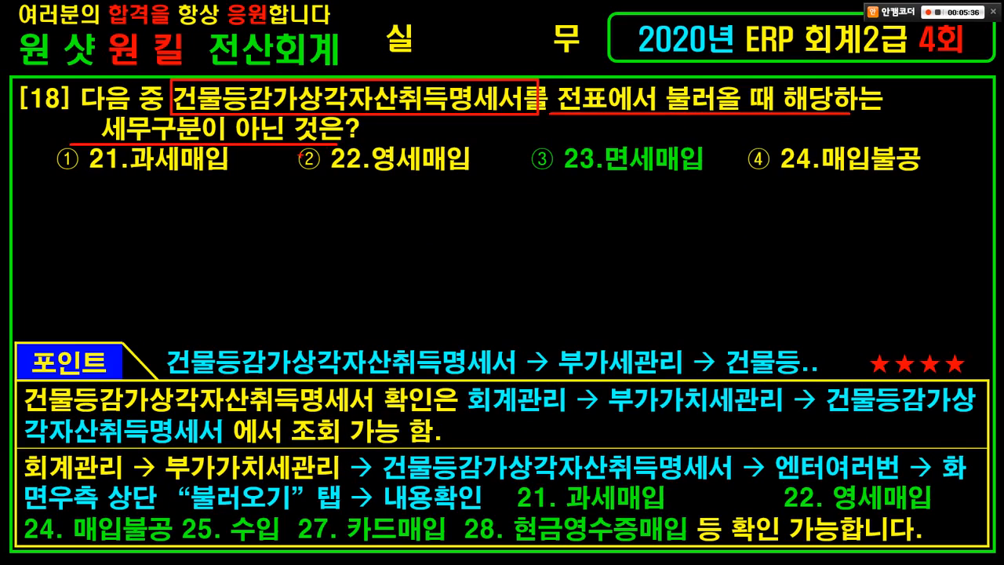
pyautogui.moveTo(167, 333)
pyautogui.mouseDown()
pyautogui.moveTo(333, 379)
pyautogui.moveTo(520, 379)
pyautogui.mouseUp()
pyautogui.moveTo(544, 337); pyautogui.dragTo(697, 379)
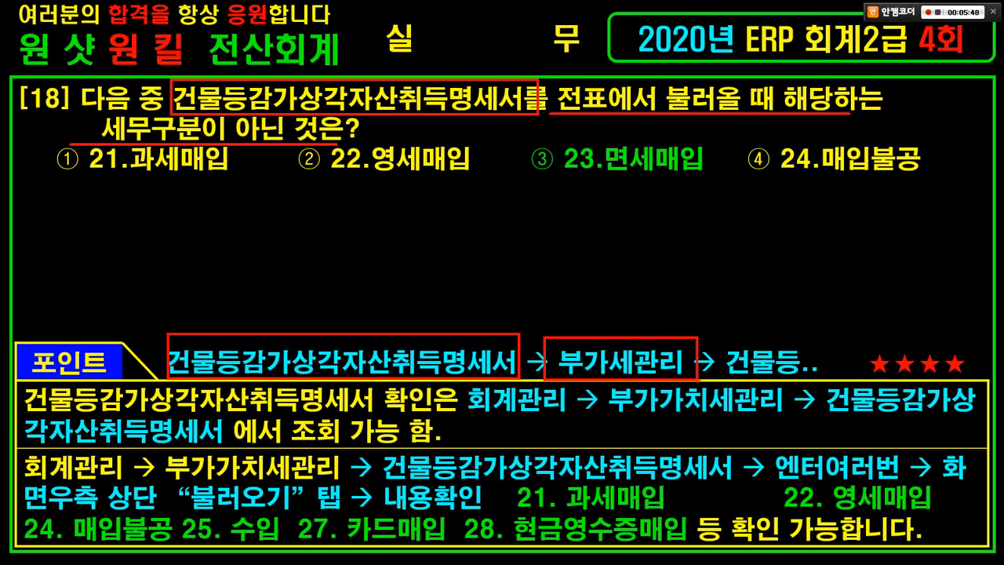
pyautogui.press('e')
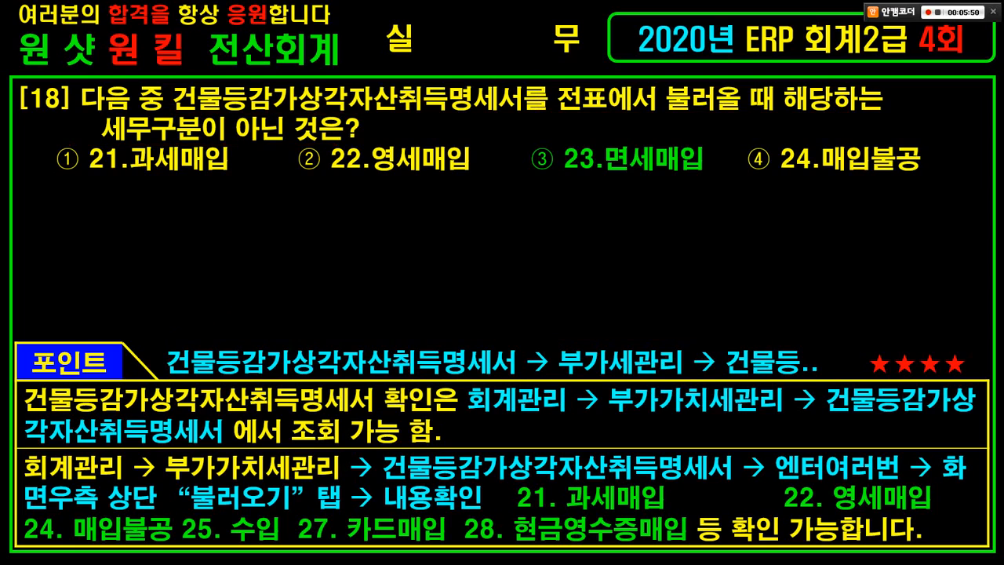
# Step: Switch to iCUBE 핵심ERP and mark 부가가치세관리 and its 건물등감가상각자산취득명세서 entry in the menu tree
pyautogui.hotkey('alt', 'Tab')
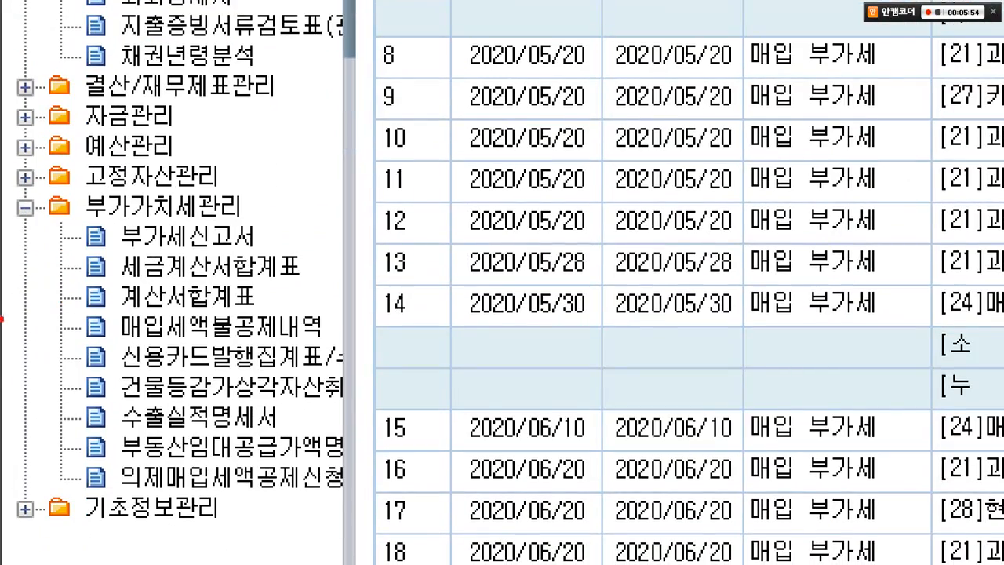
pyautogui.moveTo(1, 178)
pyautogui.mouseDown()
pyautogui.moveTo(193, 206)
pyautogui.moveTo(287, 205)
pyautogui.mouseUp()
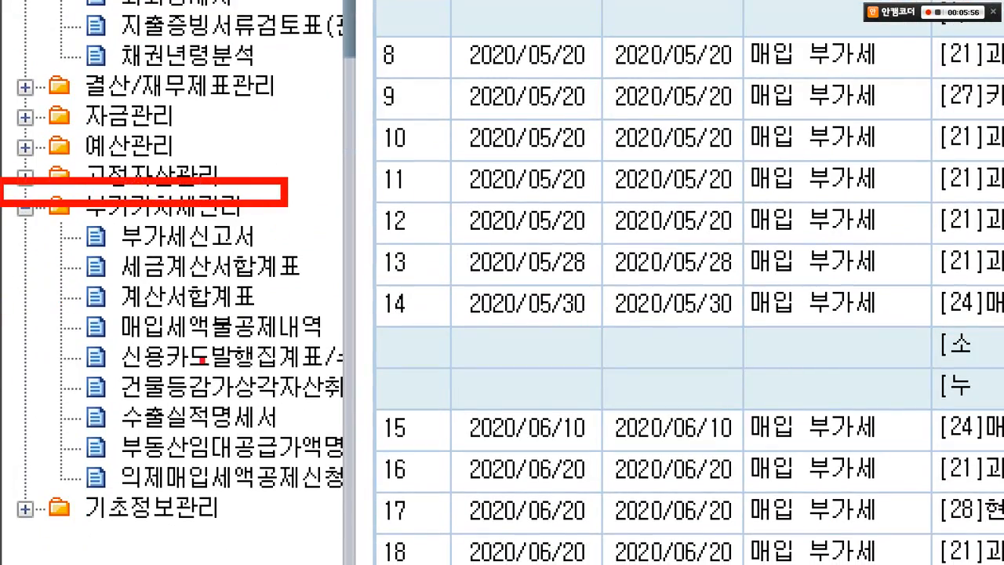
pyautogui.moveTo(26, 355)
pyautogui.mouseDown()
pyautogui.moveTo(290, 413)
pyautogui.moveTo(375, 406)
pyautogui.mouseUp()
pyautogui.moveTo(314, 349); pyautogui.dragTo(358, 313)
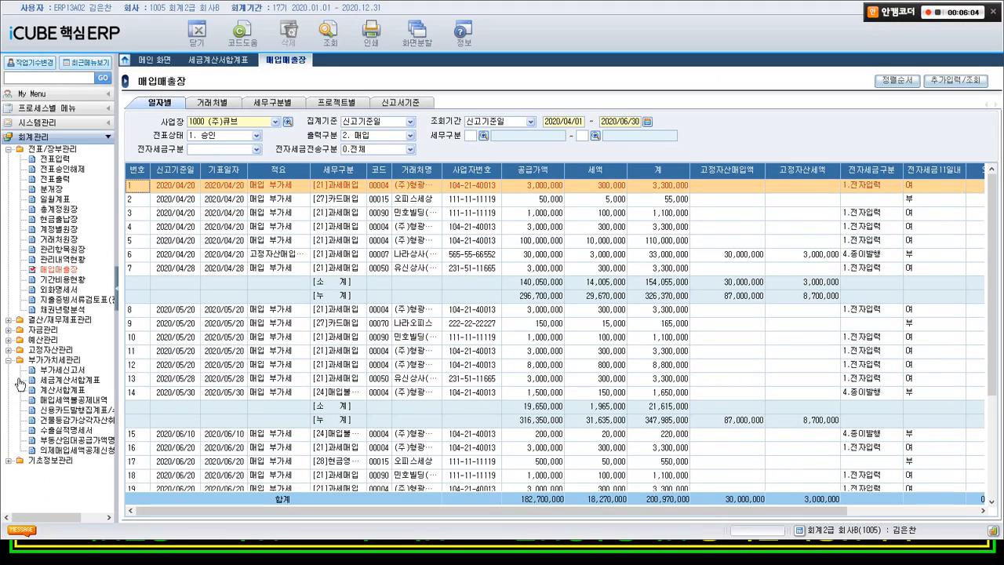
# Step: Open 건물등감가상각자산취득명세서 under 부가가치세관리
pyautogui.click(25, 147)
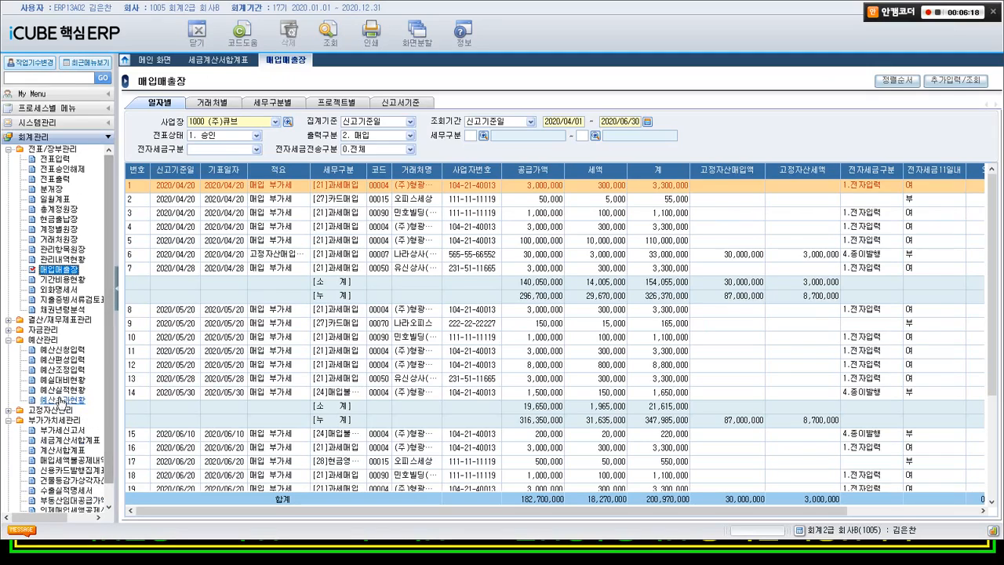
pyautogui.click(9, 340)
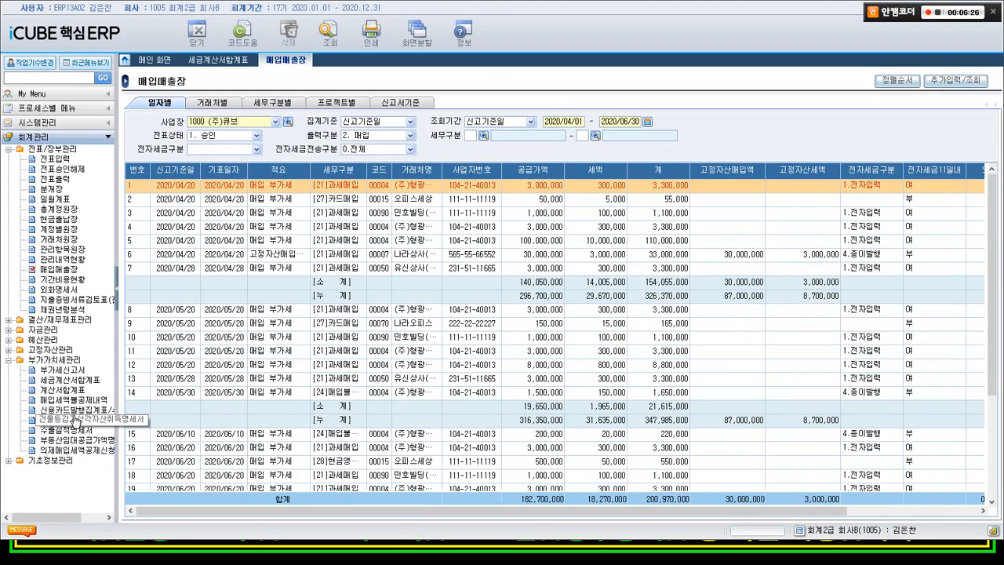
pyautogui.click(74, 420)
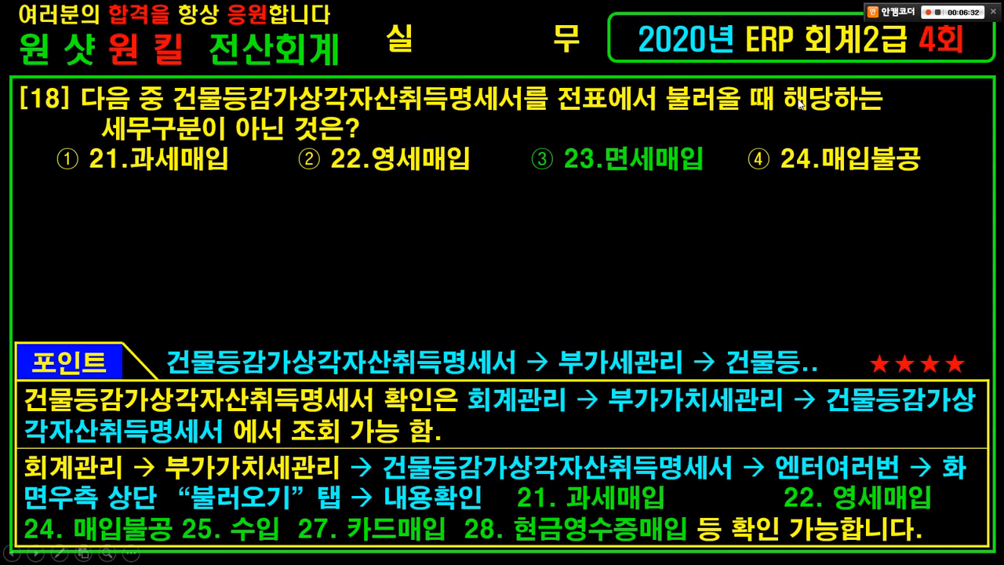
pyautogui.hotkey('alt', 'Tab')
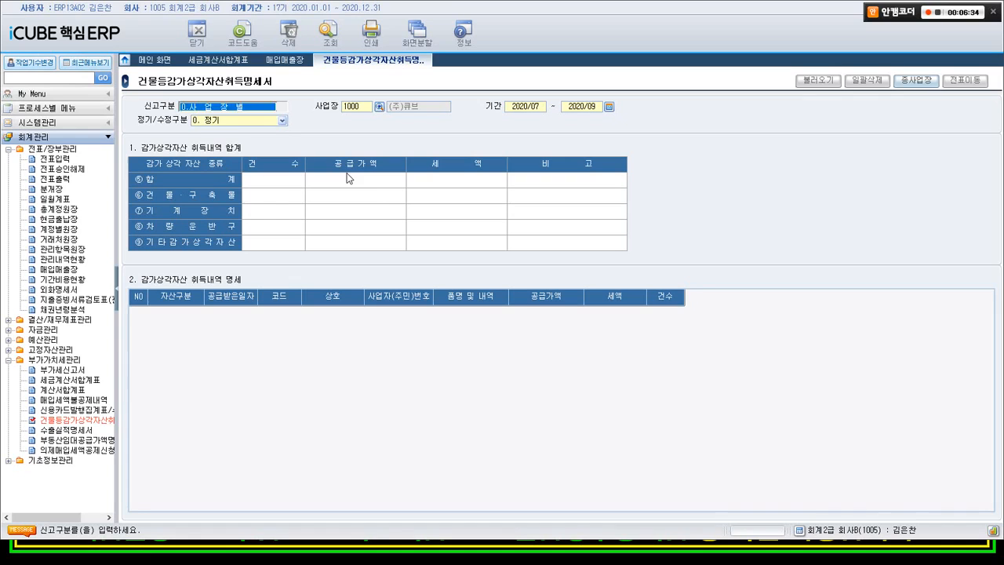
# Step: Query 건물등감가상각자산취득명세서 with the default conditions for 2020/07 to 2020/09 and box the 기간 fields
pyautogui.hotkey('alt', 'Tab')
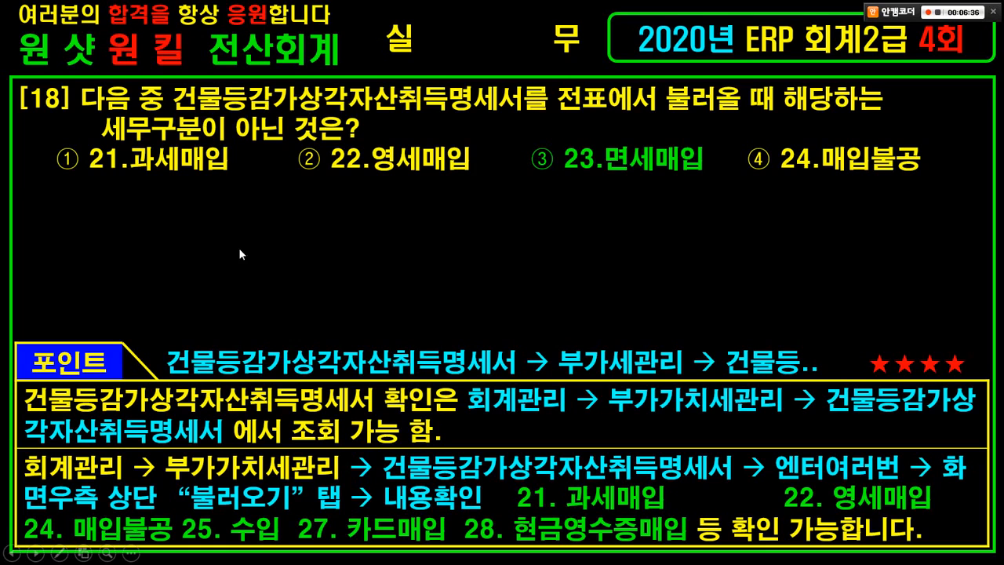
pyautogui.hotkey('alt', 'Tab')
pyautogui.press('Return')
pyautogui.press('Return')
pyautogui.press('Return')
pyautogui.press('Return')
pyautogui.press('Return')
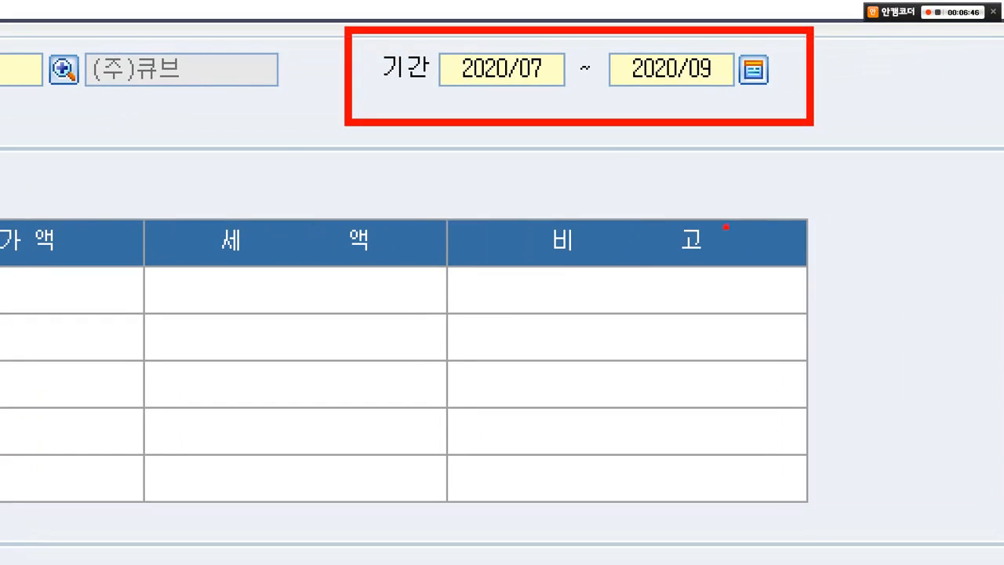
pyautogui.press('Escape')
pyautogui.hotkey('alt', 'Tab')
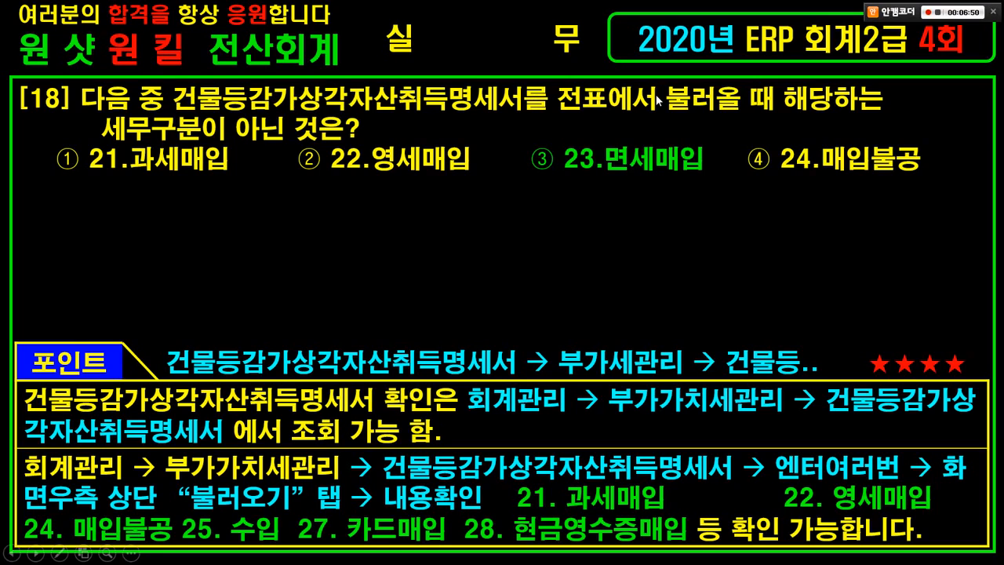
pyautogui.hotkey('alt', 'Tab')
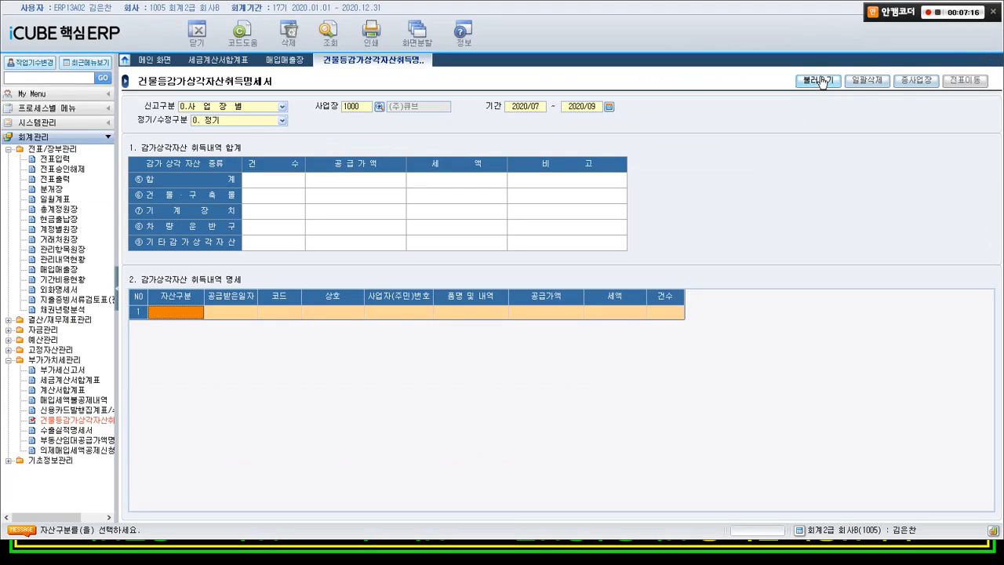
# Step: Bring up the 불러오기 prompt, mark its 세무구분 list from 21.과세매입 to 41.카드기타, and decline the prompt
pyautogui.click(776, 90)
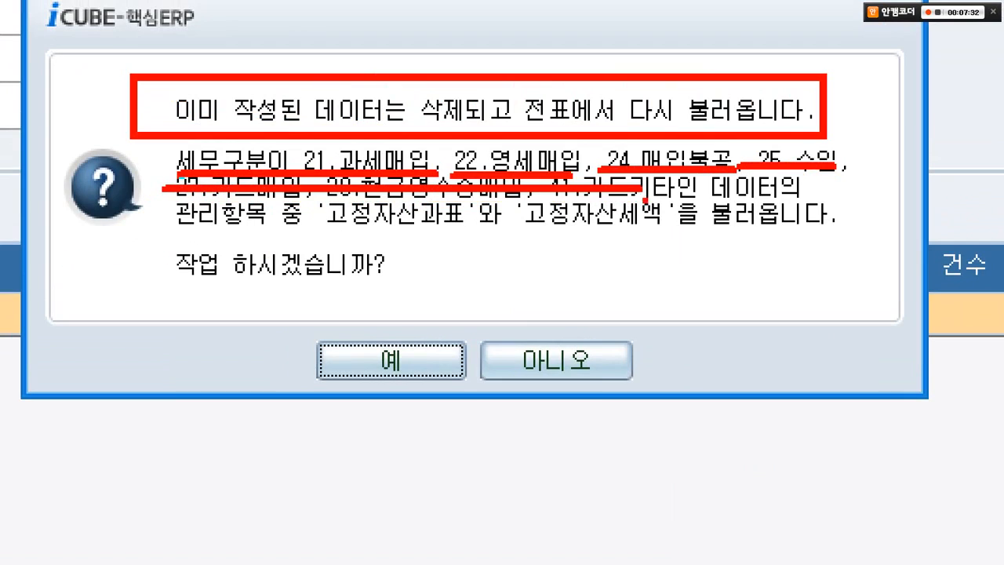
pyautogui.moveTo(665, 209); pyautogui.dragTo(748, 294)
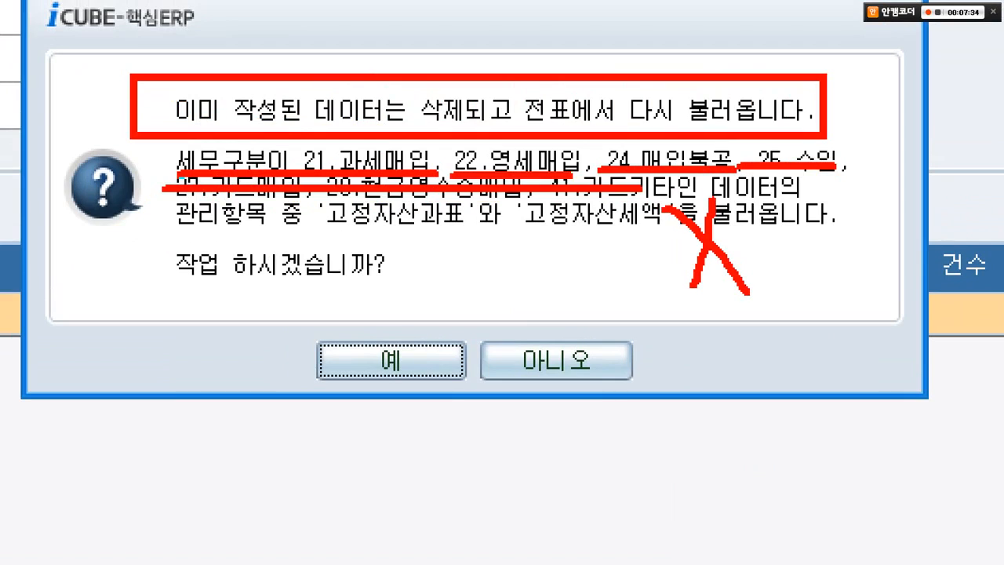
pyautogui.press('Escape')
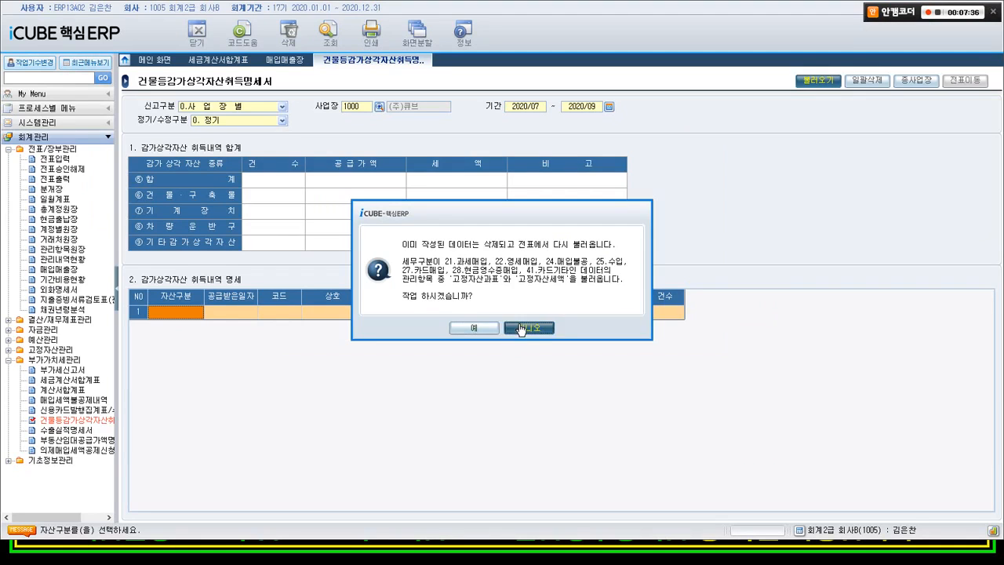
pyautogui.click(518, 328)
# Step: Reopen the 불러오기 prompt and box options ① 21.과세매입, ② 22.영세매입 and ③ 23.면세매입 on the question 18 slide
pyautogui.click(818, 80)
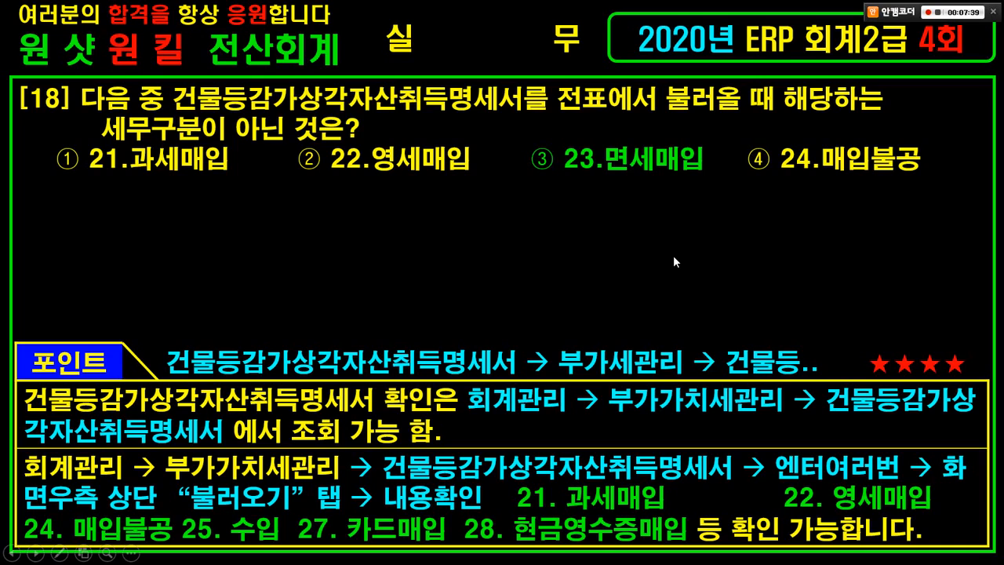
pyautogui.hotkey('ctrl', '2')
pyautogui.moveTo(45, 135); pyautogui.dragTo(238, 192)
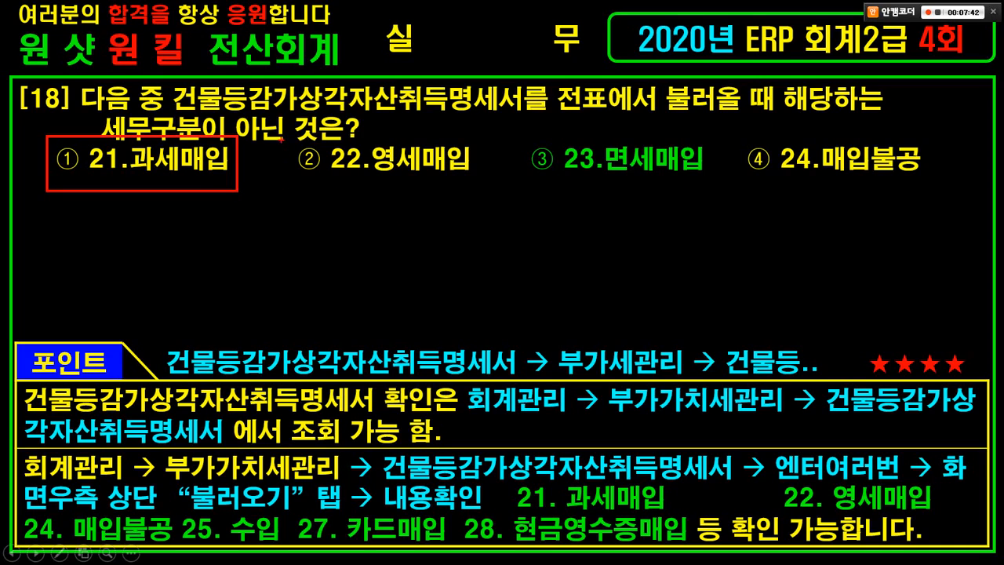
pyautogui.moveTo(281, 140); pyautogui.dragTo(461, 186)
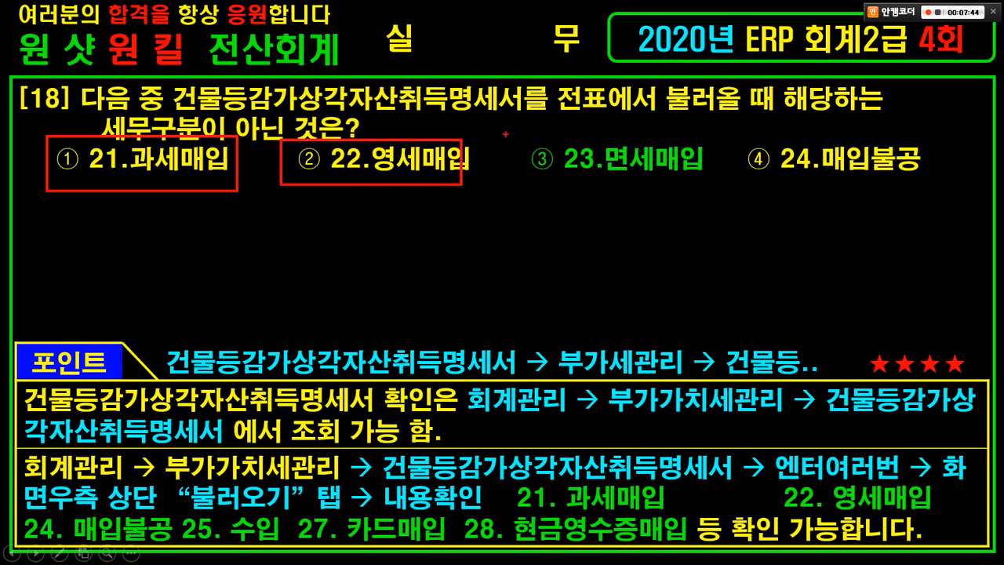
pyautogui.moveTo(506, 134); pyautogui.dragTo(698, 189)
pyautogui.press('Escape')
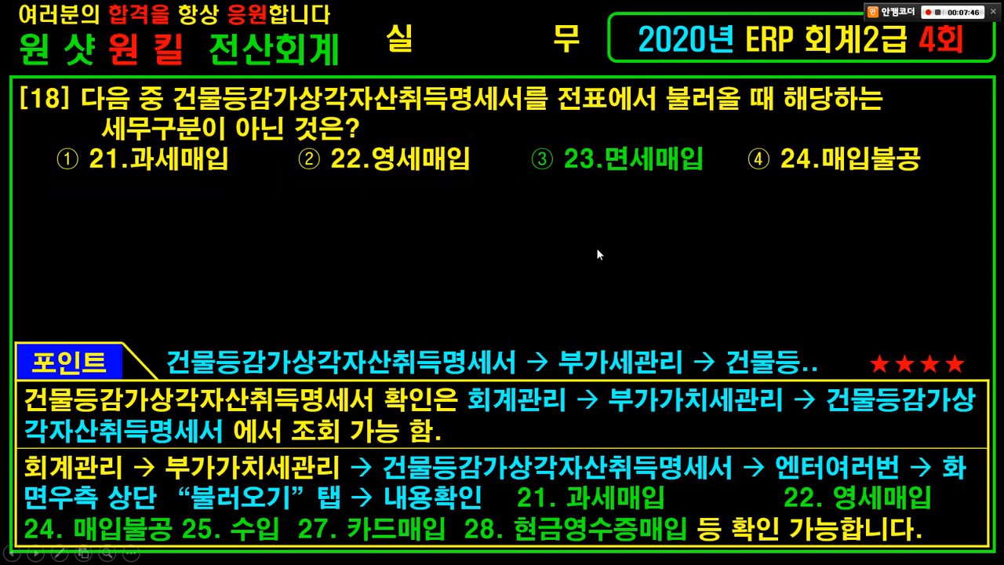
# Step: Return to the 불러오기 prompt and box 21.과세매입 and 22.영세매입 in its 세무구분 list
pyautogui.hotkey('alt', 'Tab')
pyautogui.hotkey('ctrl', '1')
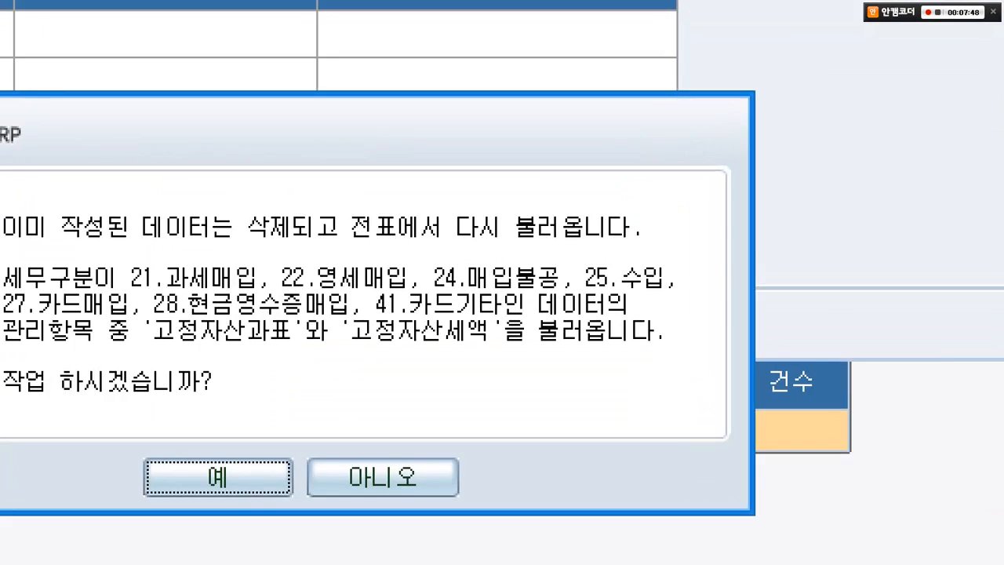
pyautogui.click(483, 274)
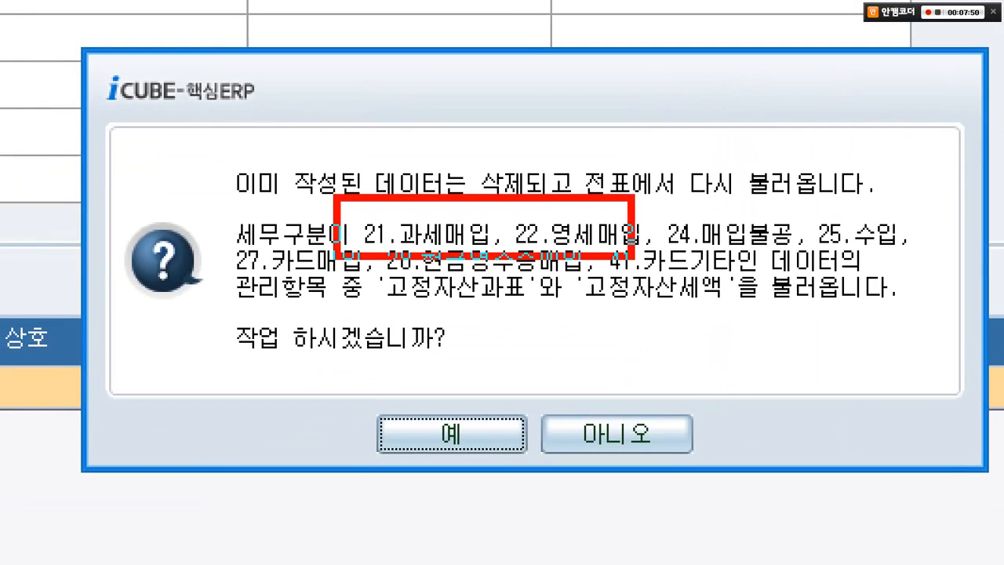